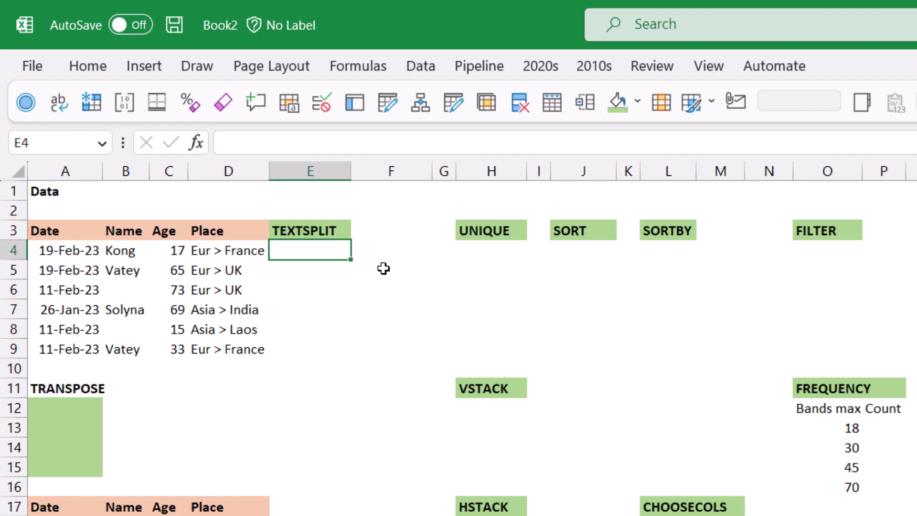
Step: Enter =TEXTSPLIT(D4," > ") in E4 and fill it down to E9
{"action": "type", "text": "=texts"}
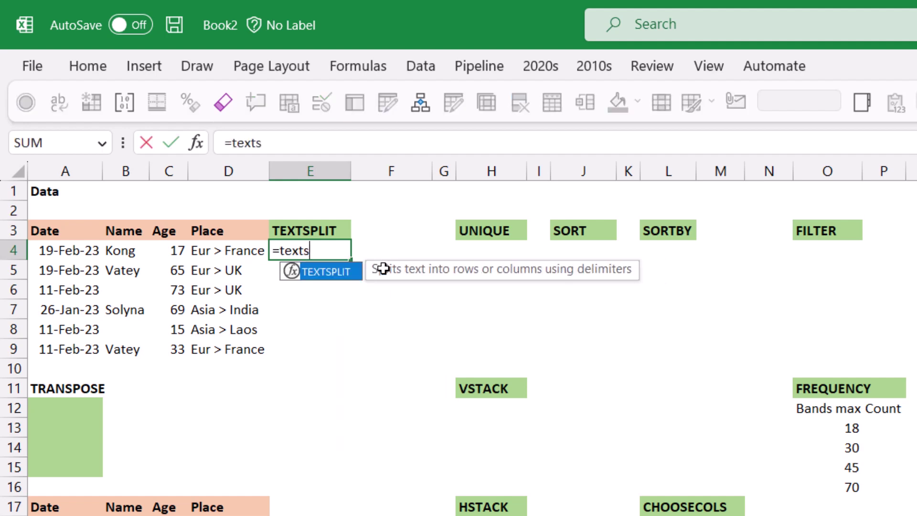
{"action": "key", "text": "Tab"}
{"action": "key", "text": "Left"}
{"action": "type", "text": ","}
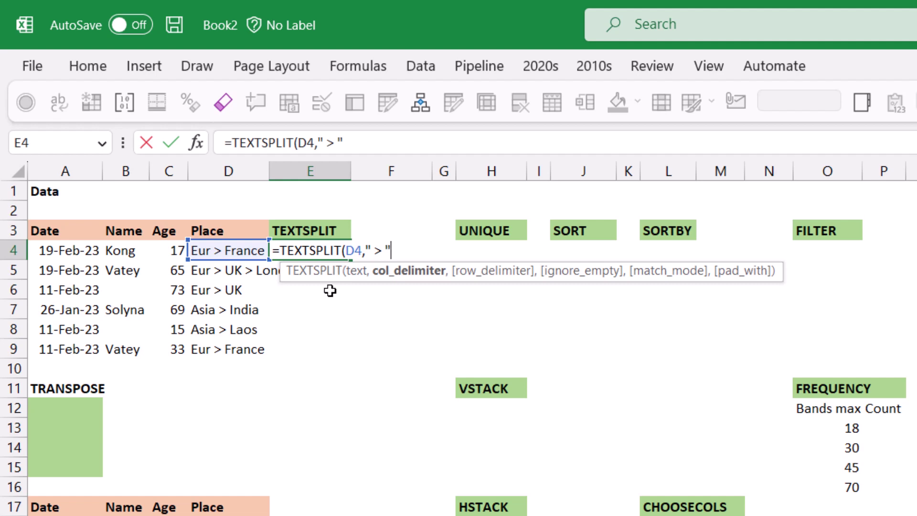
{"action": "type", "text": "\" > \""}
{"action": "key", "text": "ctrl+Return"}
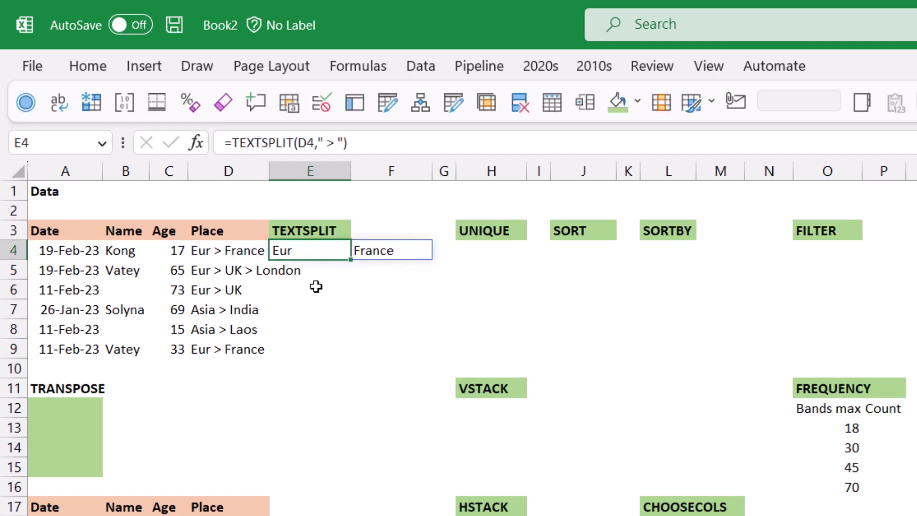
{"action": "left_click_drag", "start_coordinate": [351, 260], "coordinate": [328, 369]}
Step: Check the split results, block London's spill with text in G5, then clear G5
{"action": "left_click", "coordinate": [459, 271]}
{"action": "left_click", "coordinate": [399, 273]}
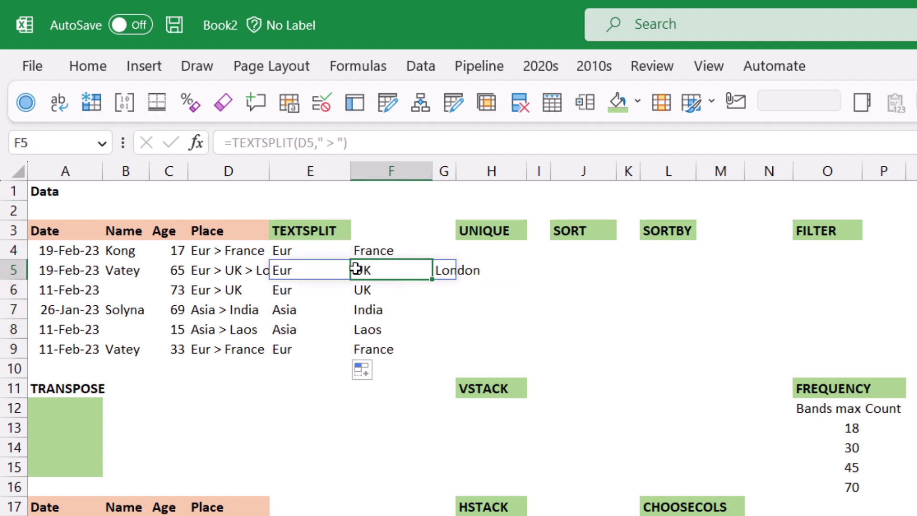
{"action": "left_click", "coordinate": [306, 292]}
{"action": "left_click", "coordinate": [310, 311]}
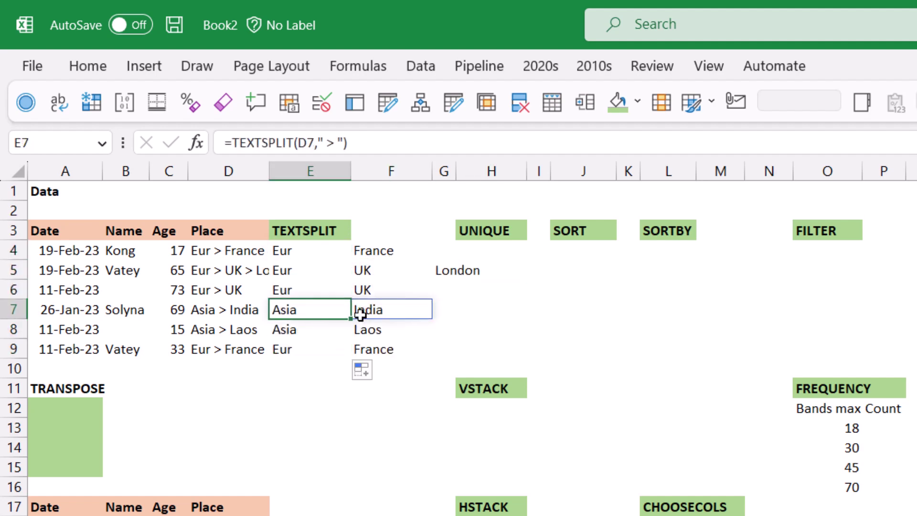
{"action": "left_click", "coordinate": [282, 270]}
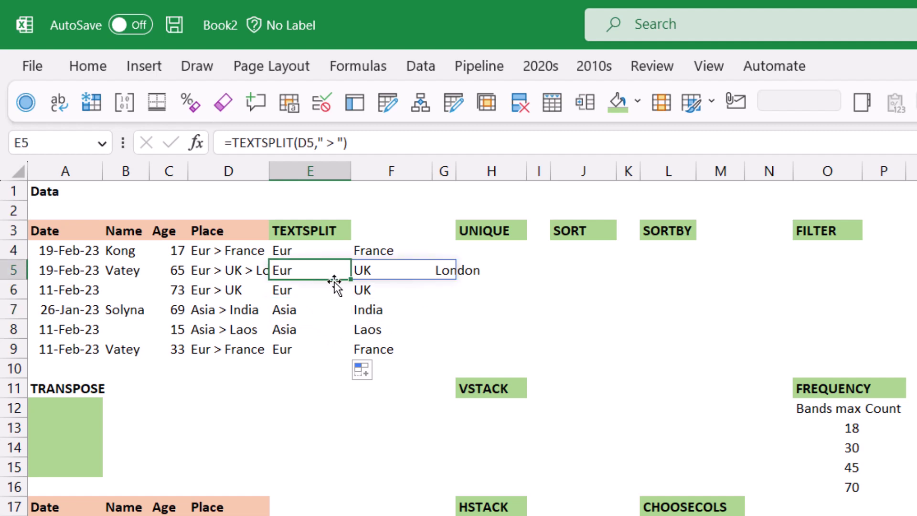
{"action": "left_click", "coordinate": [436, 270]}
{"action": "type", "text": "tasdsad"}
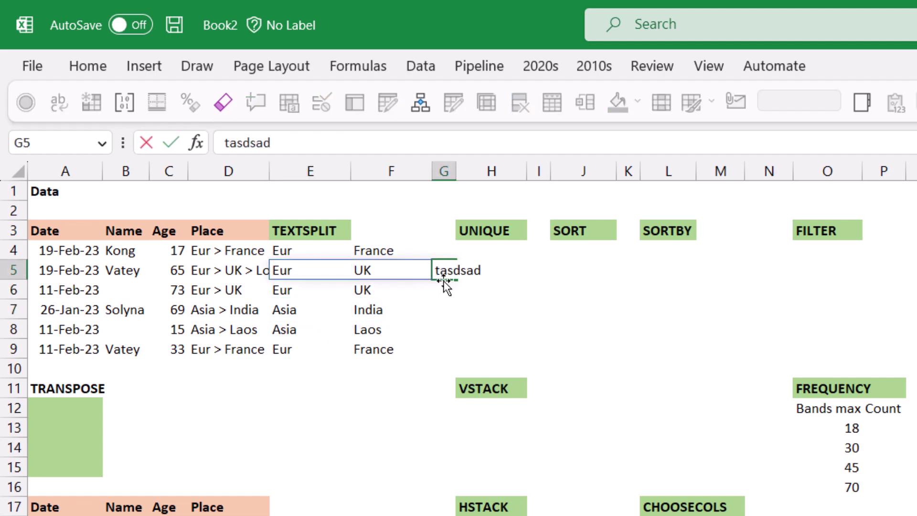
{"action": "key", "text": "Return"}
{"action": "left_click", "coordinate": [440, 269]}
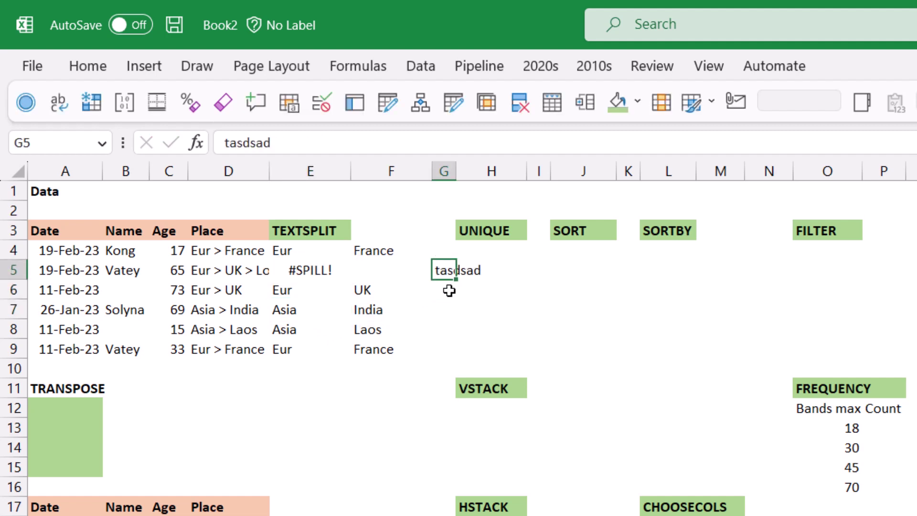
{"action": "key", "text": "Delete"}
Step: Start adding another argument to the E4 TEXTSPLIT formula, then cancel the edit
{"action": "key", "text": "Left"}
{"action": "key", "text": "Left"}
{"action": "key", "text": "Up"}
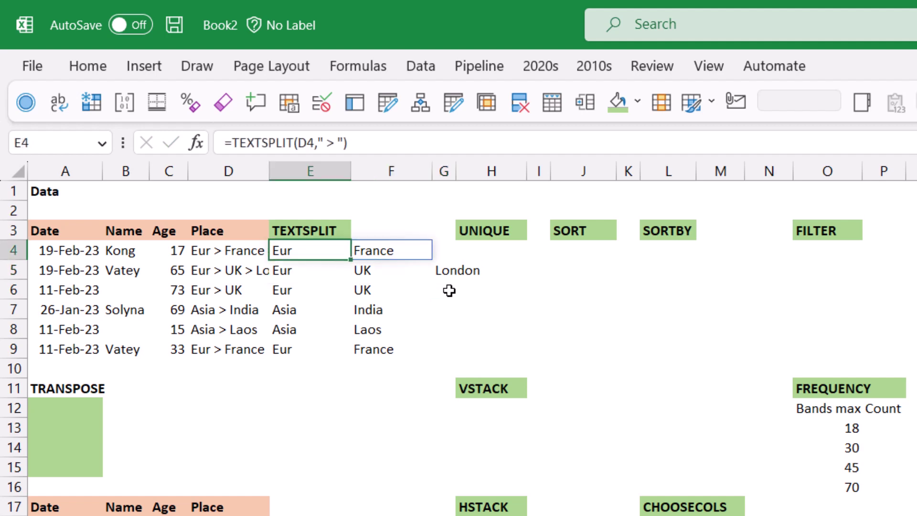
{"action": "key", "text": "F2"}
{"action": "key", "text": "BackSpace"}
{"action": "type", "text": ","}
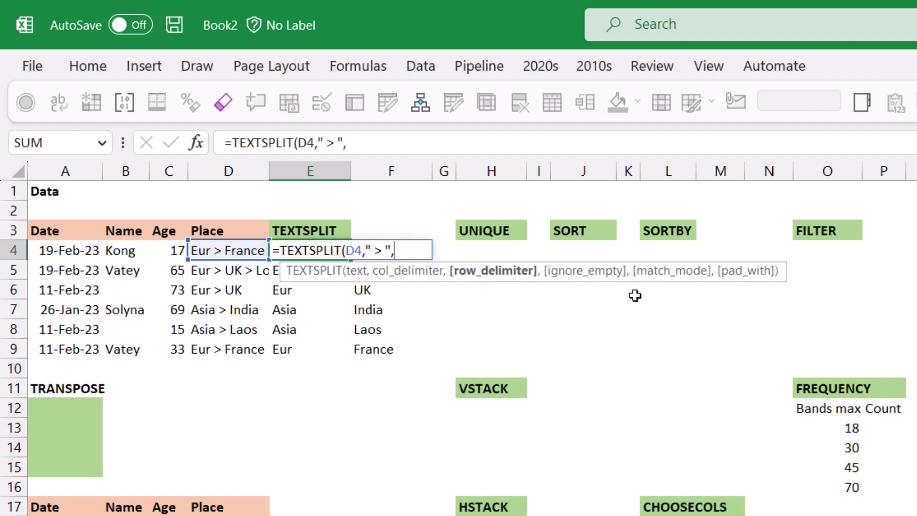
{"action": "key", "text": "Escape"}
{"action": "key", "text": "Right"}
{"action": "key", "text": "Right"}
{"action": "key", "text": "Right"}
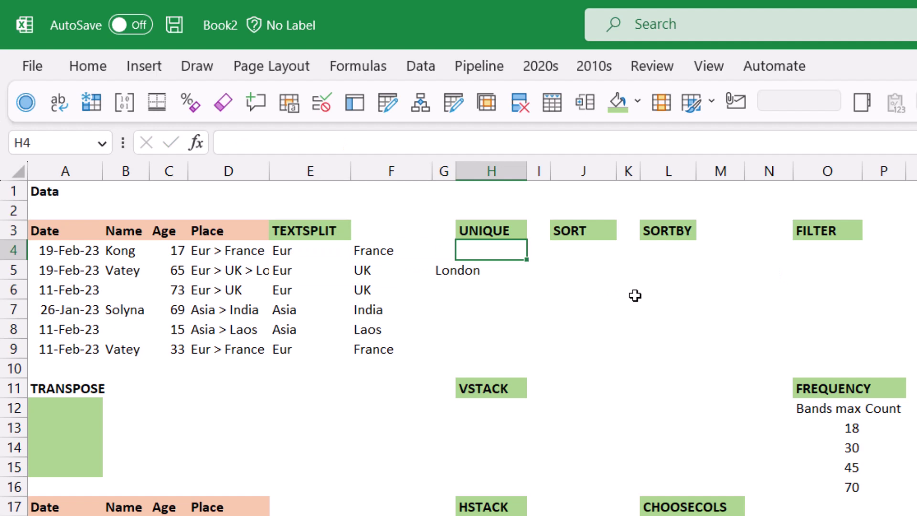
Step: Enter =UNIQUE(B4:B9) in H4 and note the 0 spilled into H6
{"action": "type", "text": "=uniq"}
{"action": "key", "text": "Tab"}
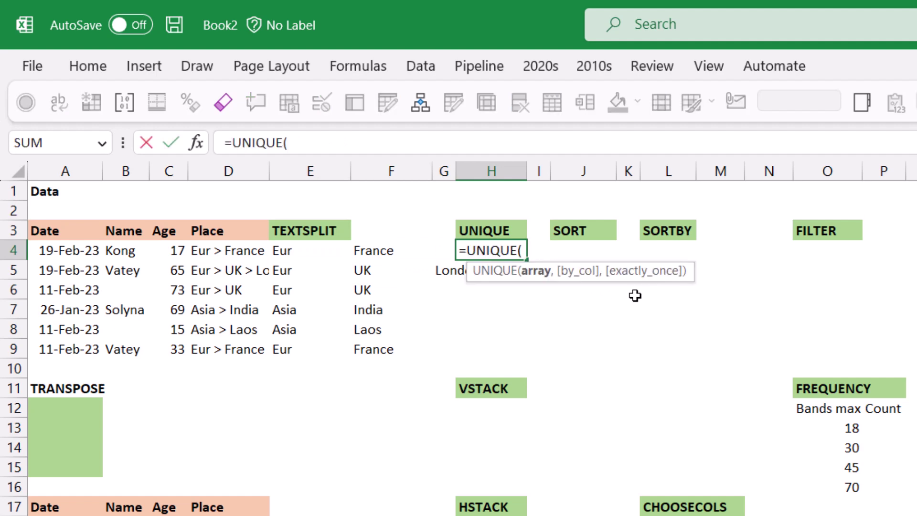
{"action": "key", "text": "Left"}
{"action": "key", "text": "Left"}
{"action": "key", "text": "Left"}
{"action": "key", "text": "Left"}
{"action": "key", "text": "Left"}
{"action": "key", "text": "Left"}
{"action": "key", "text": "shift+Down"}
{"action": "key", "text": "shift+Down"}
{"action": "key", "text": "shift+Down"}
{"action": "key", "text": "shift+Down"}
{"action": "key", "text": "shift+Down"}
{"action": "key", "text": "shift+Down"}
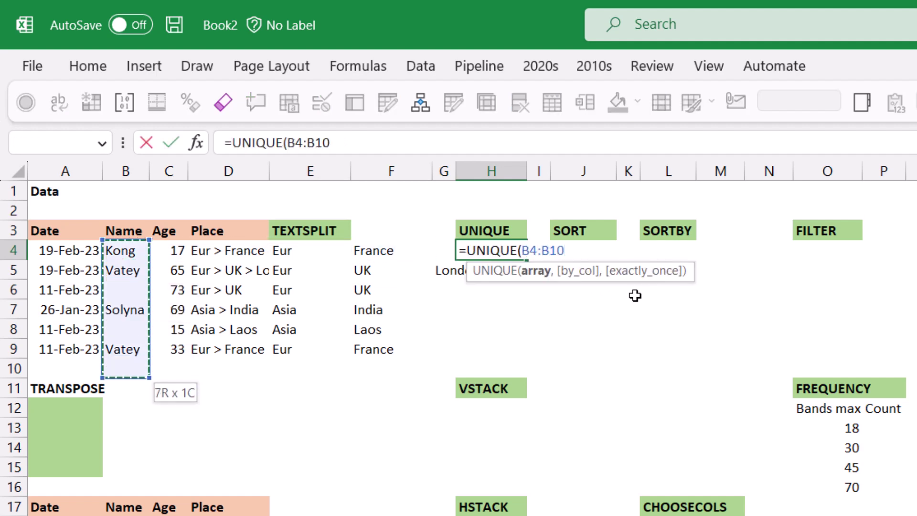
{"action": "key", "text": "shift+Up"}
{"action": "type", "text": ")"}
{"action": "key", "text": "Return"}
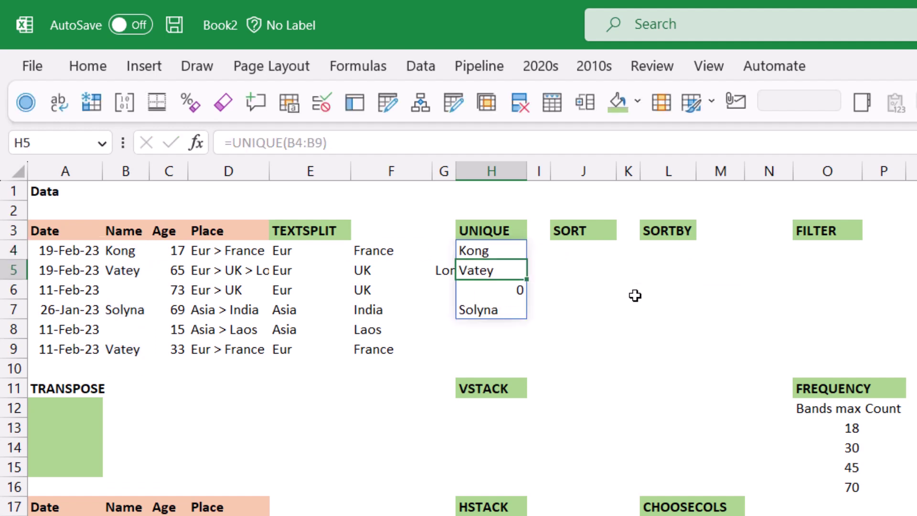
{"action": "key", "text": "Up"}
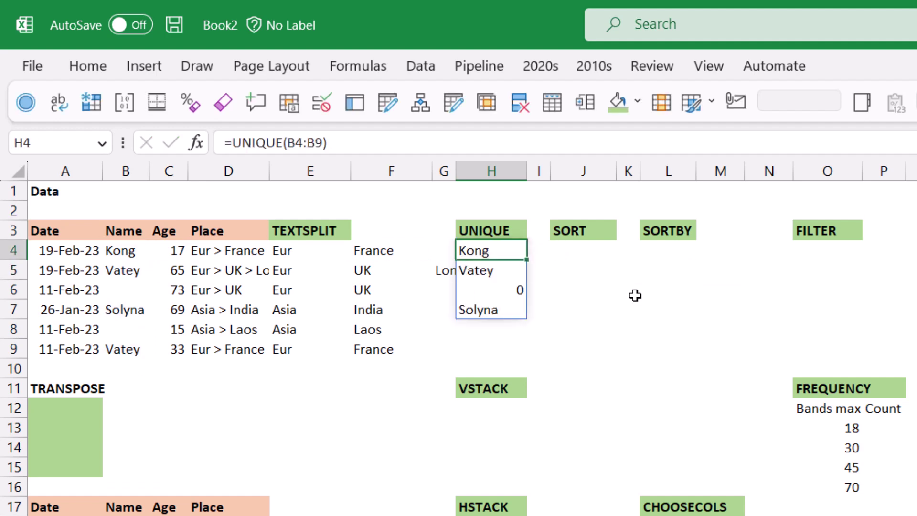
{"action": "left_click", "coordinate": [487, 293]}
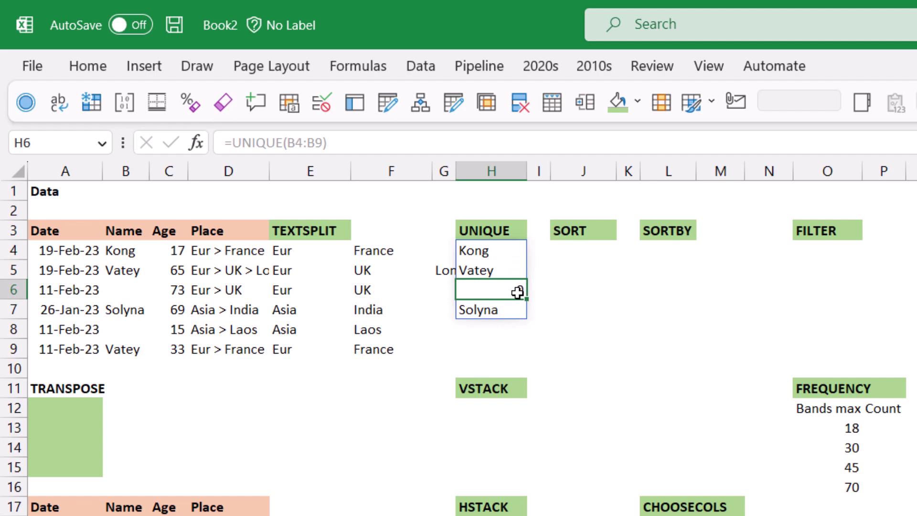
{"action": "left_click", "coordinate": [505, 248]}
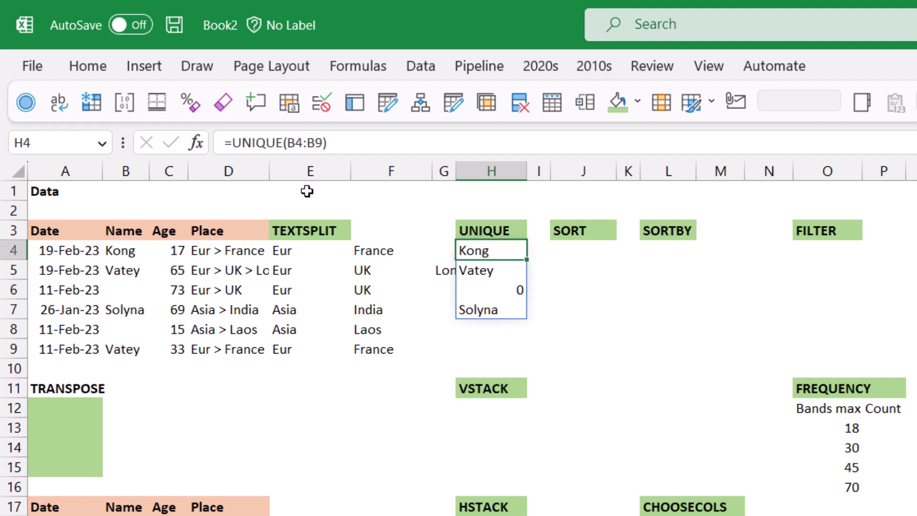
Step: Wrap it as =IF(UNIQUE(B4:B9)="","",UNIQUE(B4:B9)) so H6 shows blank
{"action": "left_click", "coordinate": [236, 143]}
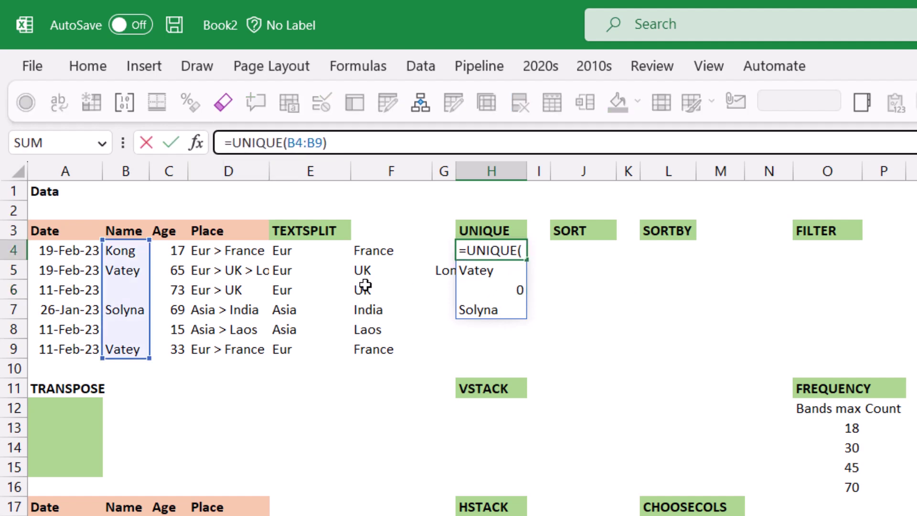
{"action": "type", "text": "IF("}
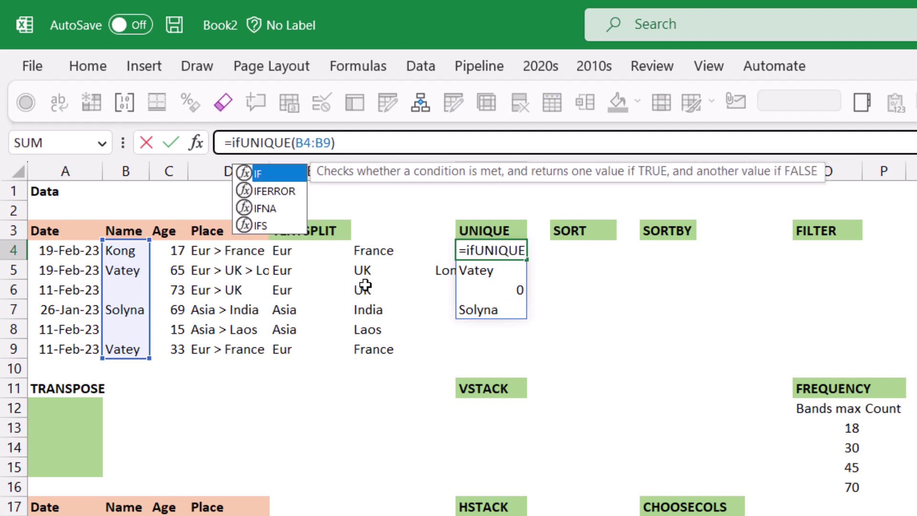
{"action": "left_click", "coordinate": [368, 150]}
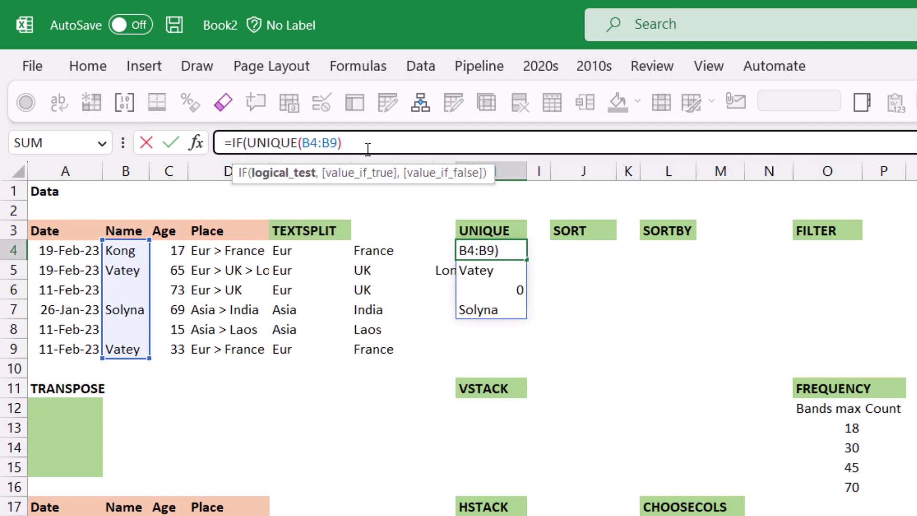
{"action": "type", "text": "=\"\","}
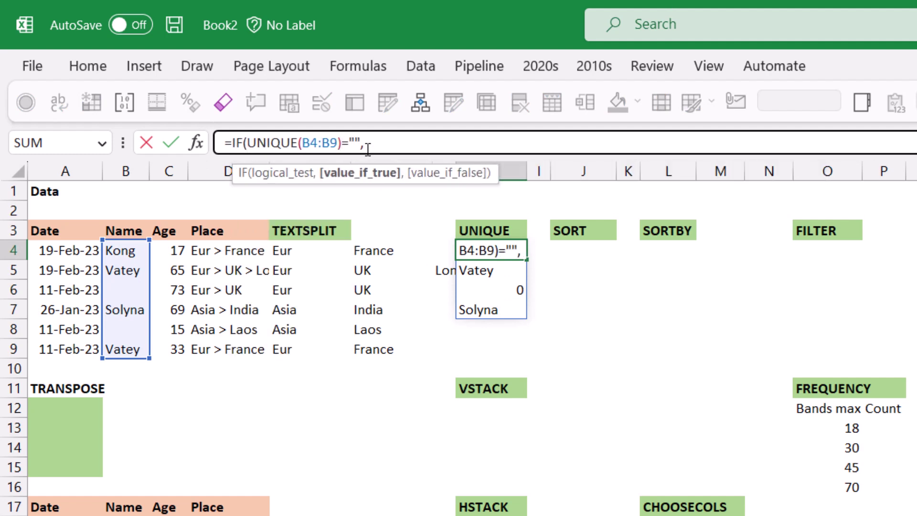
{"action": "type", "text": "\"\","}
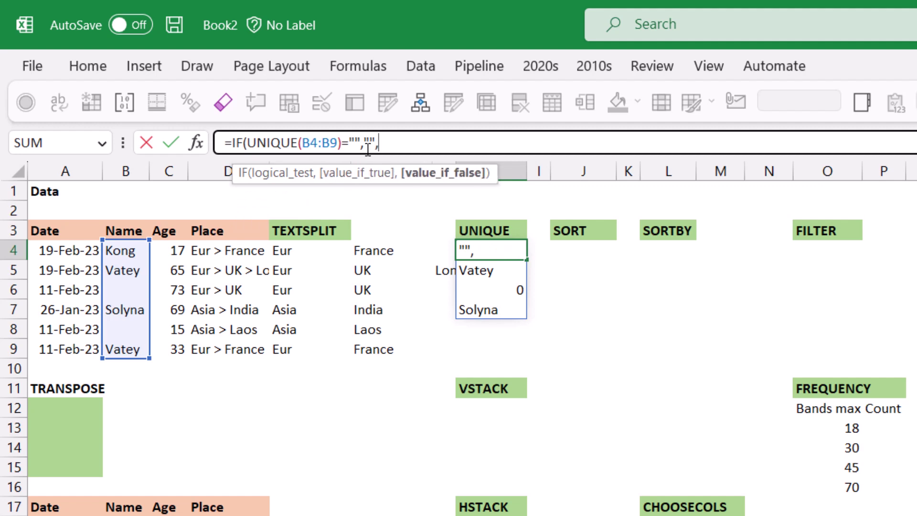
{"action": "left_click_drag", "start_coordinate": [346, 141], "coordinate": [246, 143]}
{"action": "key", "text": "ctrl+c"}
{"action": "left_click", "coordinate": [473, 142]}
{"action": "key", "text": "ctrl+v"}
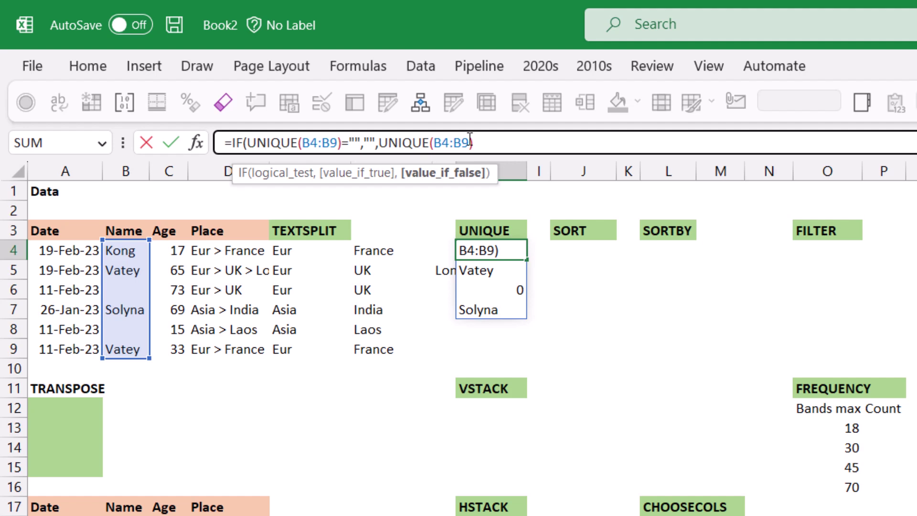
{"action": "type", "text": ")"}
{"action": "key", "text": "ctrl+Return"}
{"action": "key", "text": "Down"}
{"action": "key", "text": "Down"}
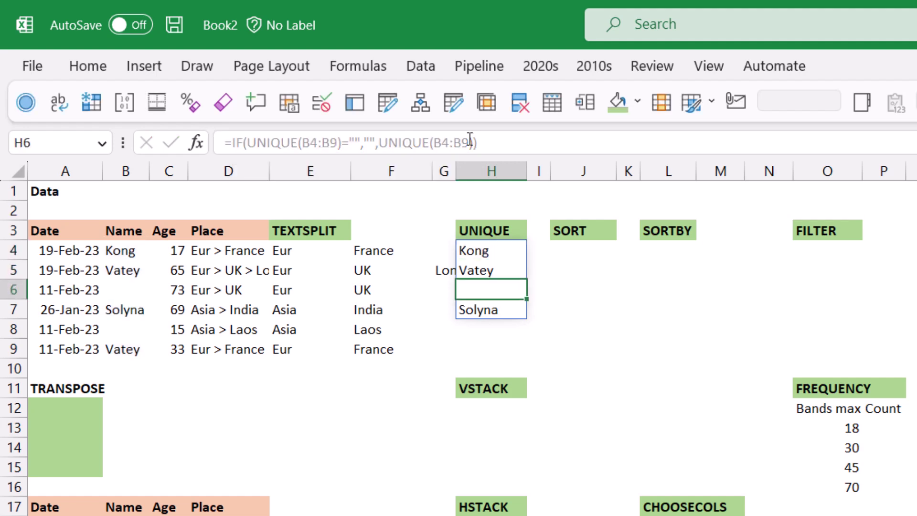
{"action": "key", "text": "Up"}
{"action": "key", "text": "Up"}
{"action": "key", "text": "Right"}
{"action": "key", "text": "Right"}
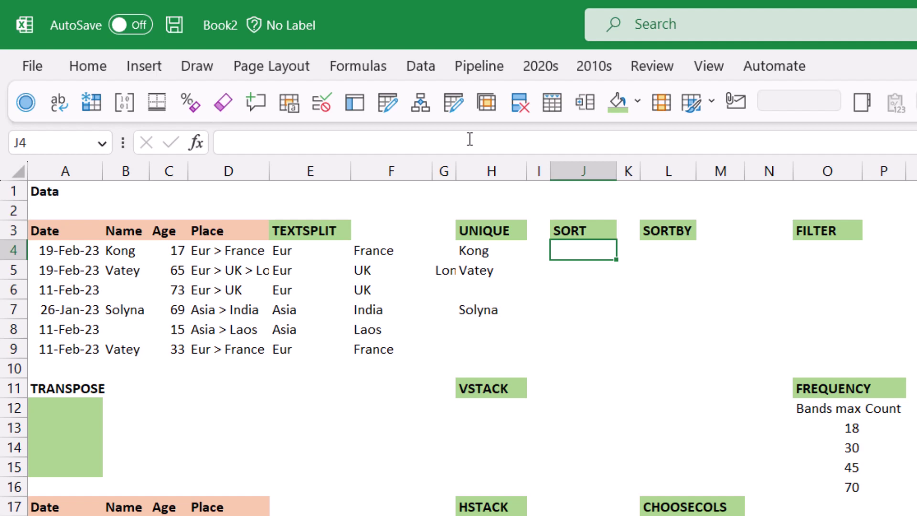
Step: Enter =SORT(UNIQUE(B4:B9)) in J4, accepting Excel's suggested correction
{"action": "type", "text": "=sort"}
{"action": "key", "text": "Tab"}
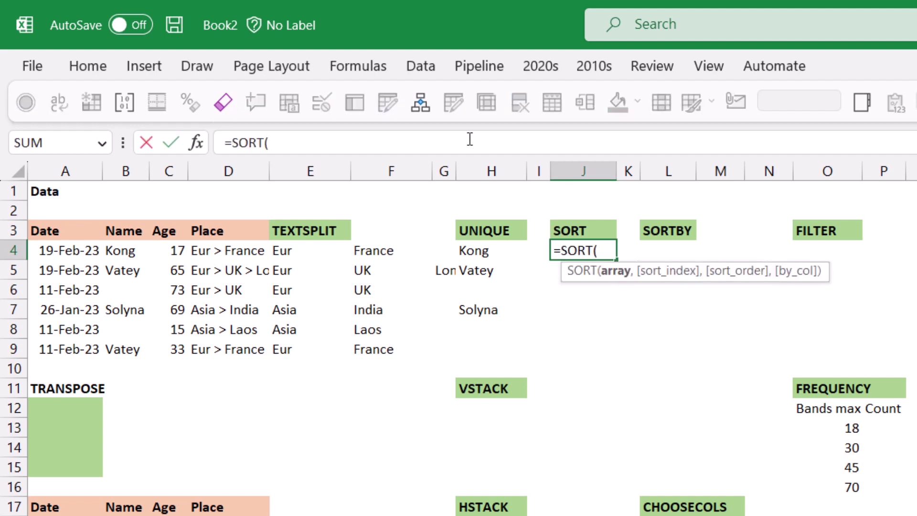
{"action": "type", "text": "uniq"}
{"action": "key", "text": "Tab"}
{"action": "key", "text": "Left"}
{"action": "key", "text": "Left"}
{"action": "key", "text": "Left"}
{"action": "key", "text": "Left"}
{"action": "key", "text": "Left"}
{"action": "key", "text": "Left"}
{"action": "key", "text": "Left"}
{"action": "key", "text": "Left"}
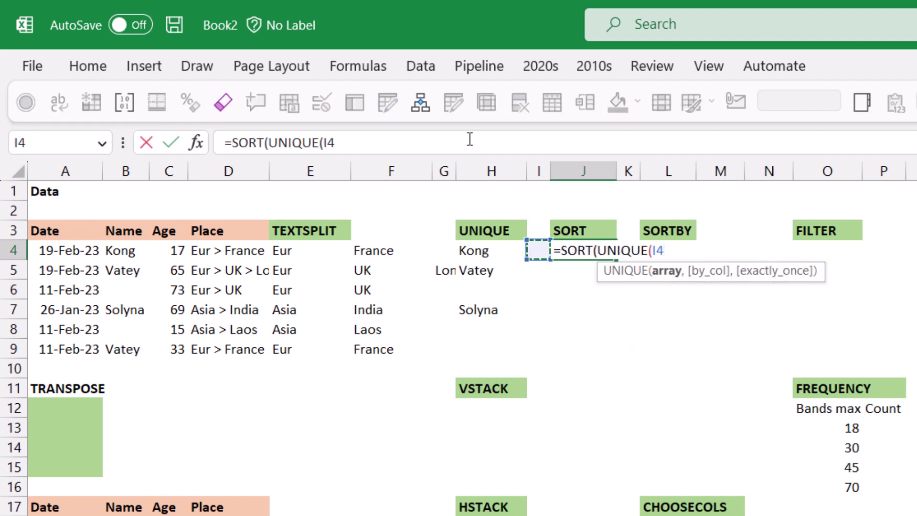
{"action": "key", "text": "Right"}
{"action": "key", "text": "Left"}
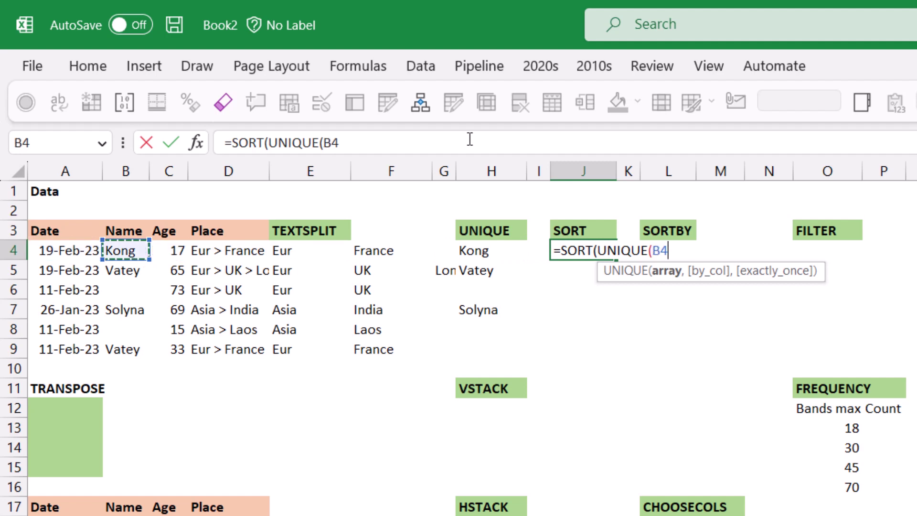
{"action": "key", "text": "shift+Down"}
{"action": "key", "text": "shift+Down"}
{"action": "key", "text": "shift+Down"}
{"action": "key", "text": "shift+Down"}
{"action": "key", "text": "shift+Down"}
{"action": "type", "text": ")"}
{"action": "key", "text": "Return"}
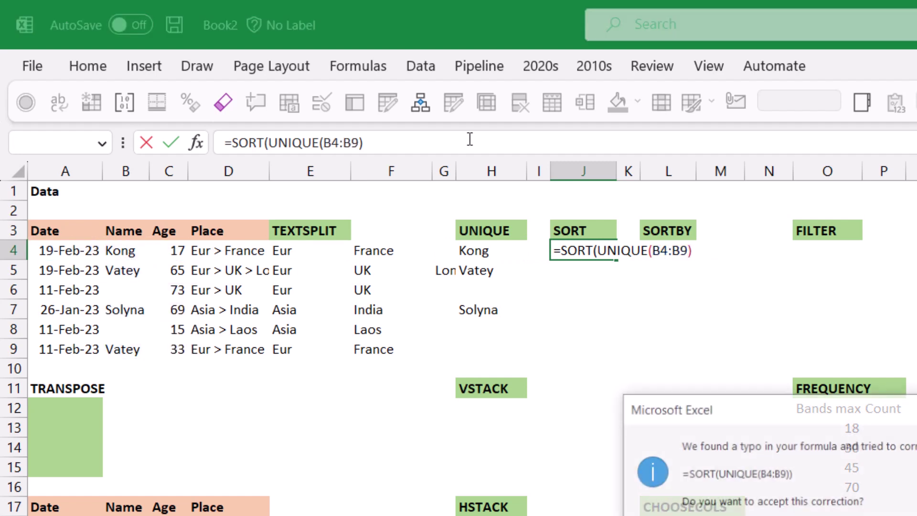
{"action": "key", "text": "Return"}
Step: Review the sorted names, then add a trailing comma argument to J4's SORT formula
{"action": "key", "text": "Up"}
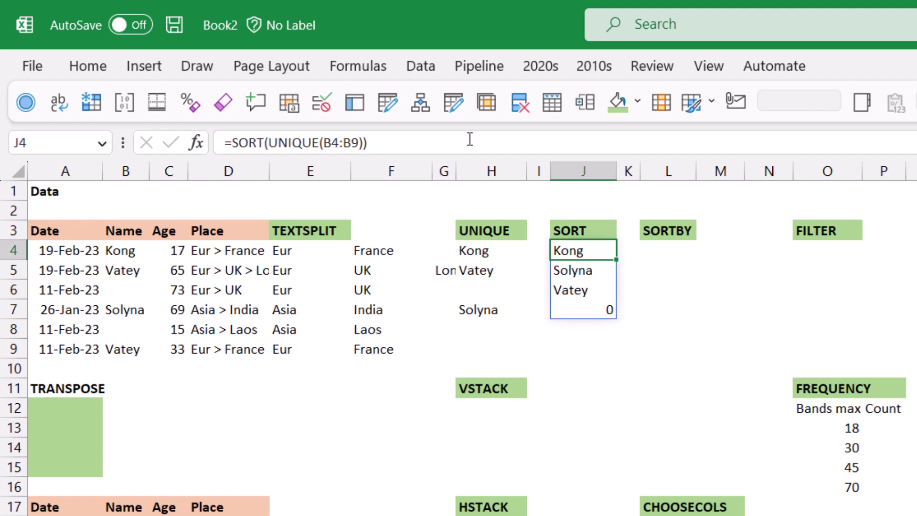
{"action": "key", "text": "Down"}
{"action": "key", "text": "Down"}
{"action": "key", "text": "Up"}
{"action": "key", "text": "Up"}
{"action": "key", "text": "Right"}
{"action": "key", "text": "Right"}
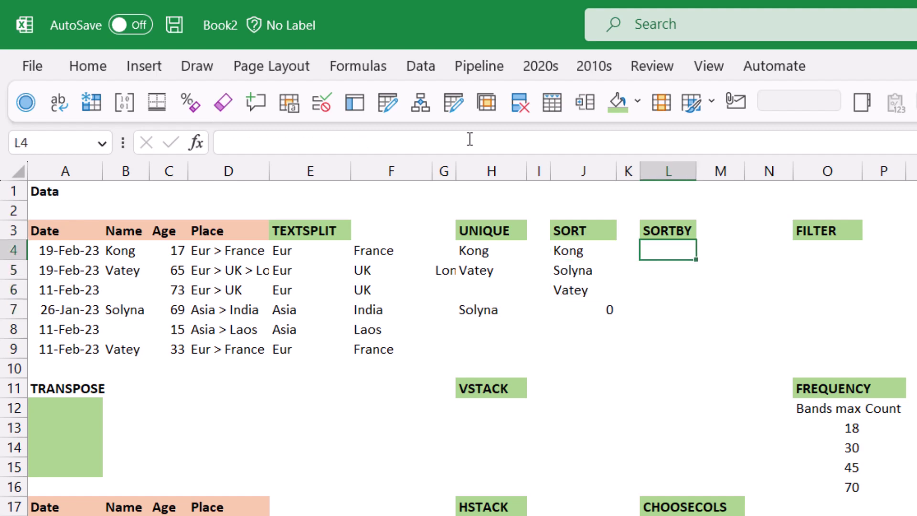
{"action": "key", "text": "Left"}
{"action": "key", "text": "Left"}
{"action": "key", "text": "F2"}
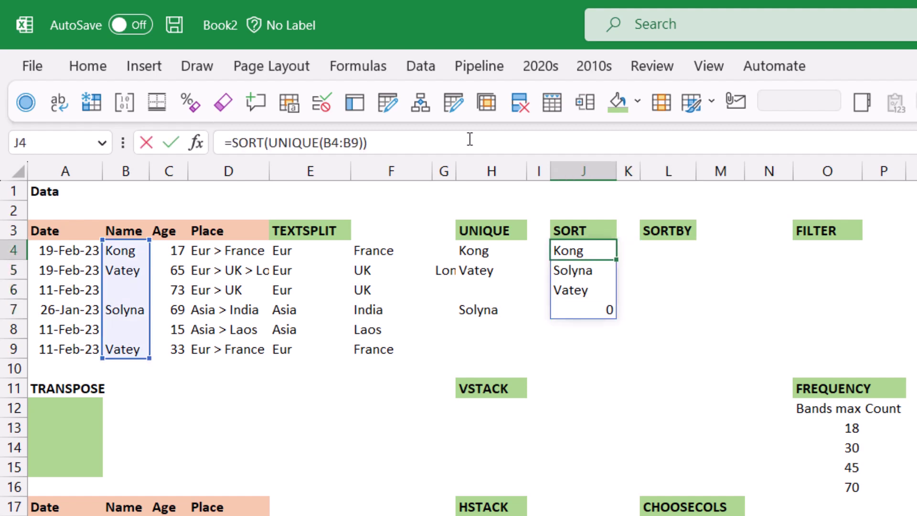
{"action": "key", "text": "Left"}
{"action": "key", "text": "Left"}
{"action": "key", "text": "Right"}
{"action": "type", "text": ","}
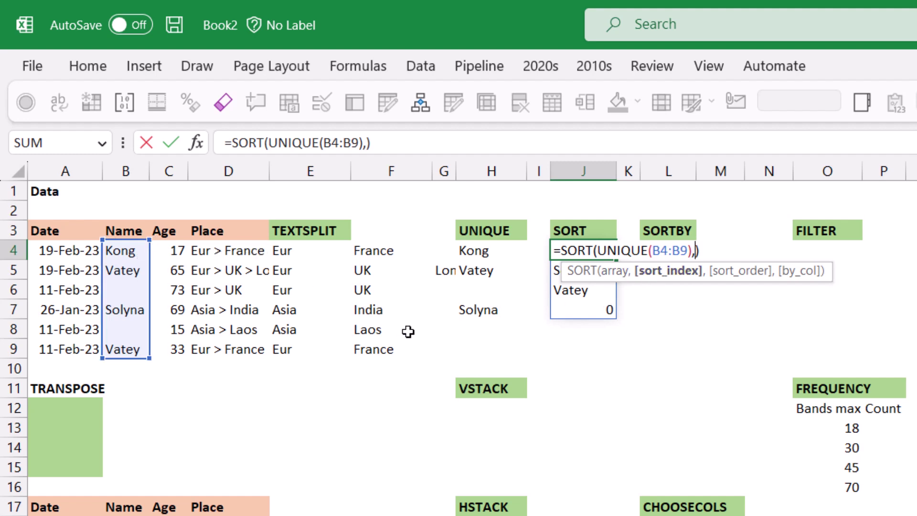
{"action": "key", "text": "ctrl+Return"}
Step: Move to L4 for the SORTBY section
{"action": "key", "text": "Right"}
{"action": "key", "text": "Right"}
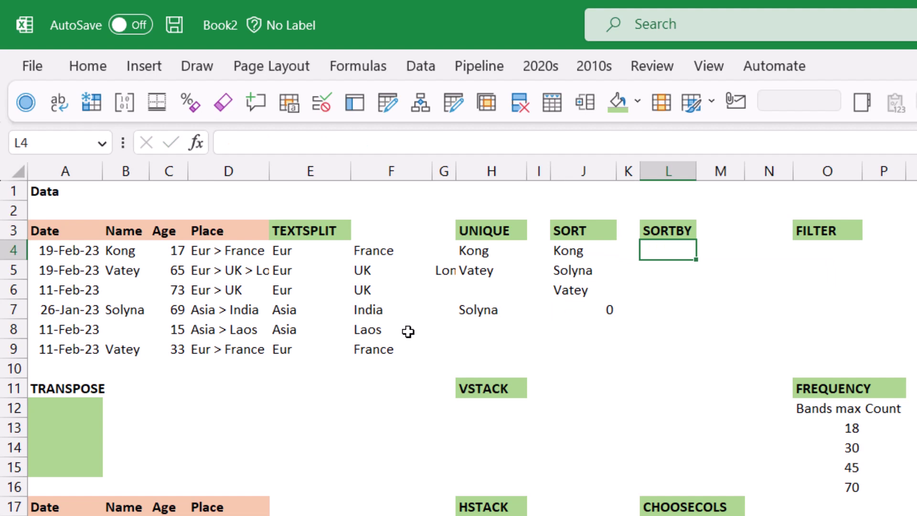
Step: Enter =SORTBY(A4:C9,C4:C9,-1) in L4 to sort rows by descending age
{"action": "type", "text": "=sortb"}
{"action": "key", "text": "Tab"}
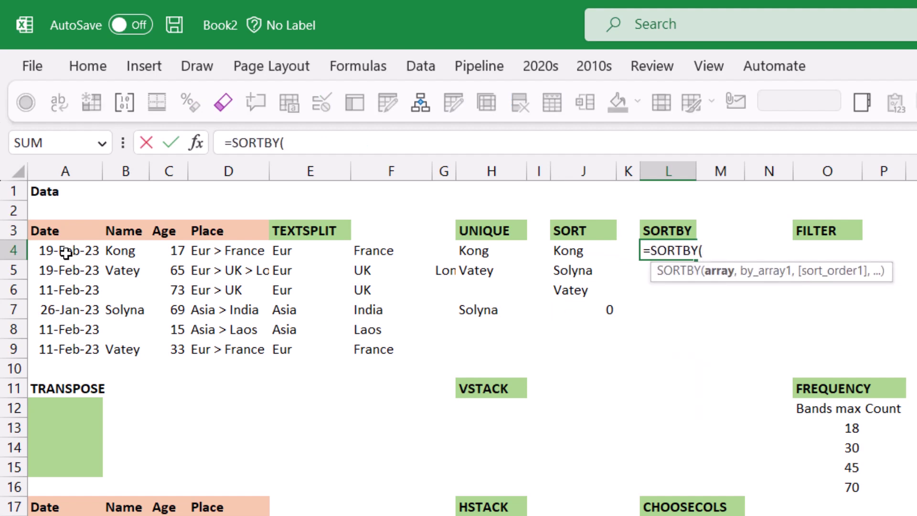
{"action": "left_click_drag", "start_coordinate": [65, 253], "coordinate": [173, 347]}
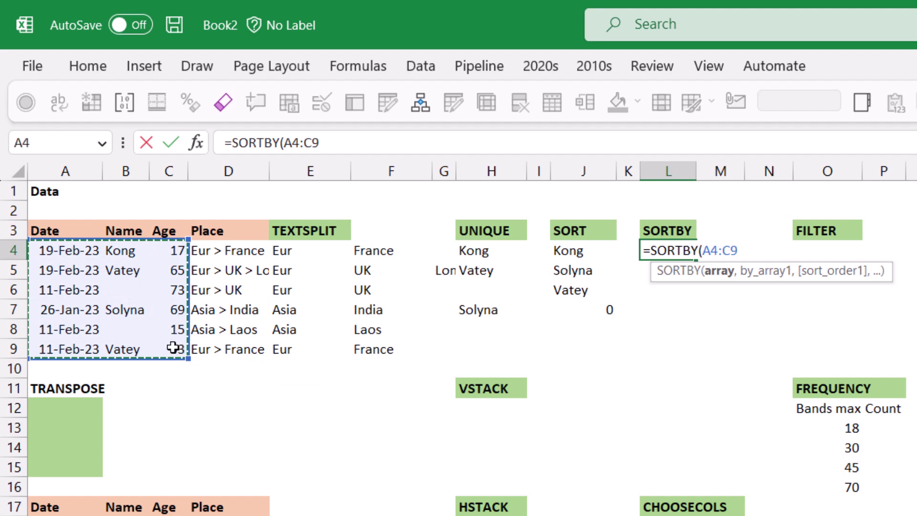
{"action": "type", "text": ","}
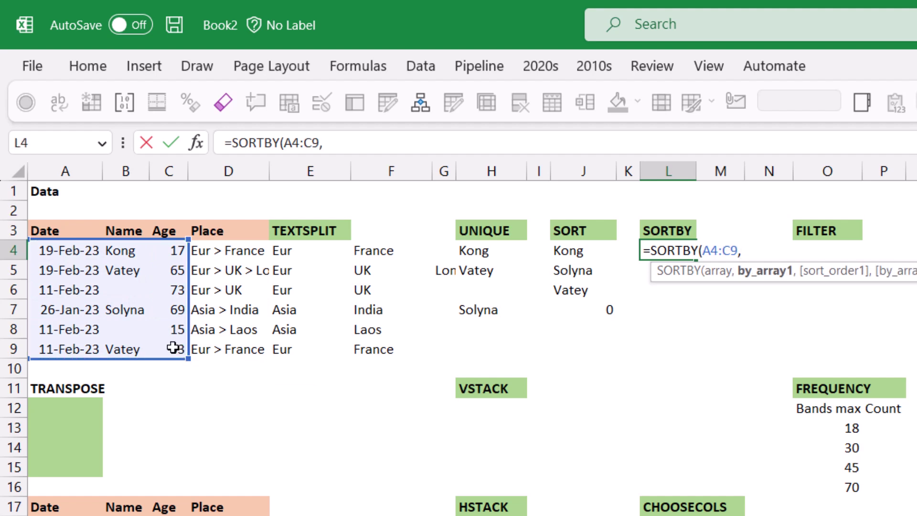
{"action": "left_click_drag", "start_coordinate": [176, 256], "coordinate": [177, 350]}
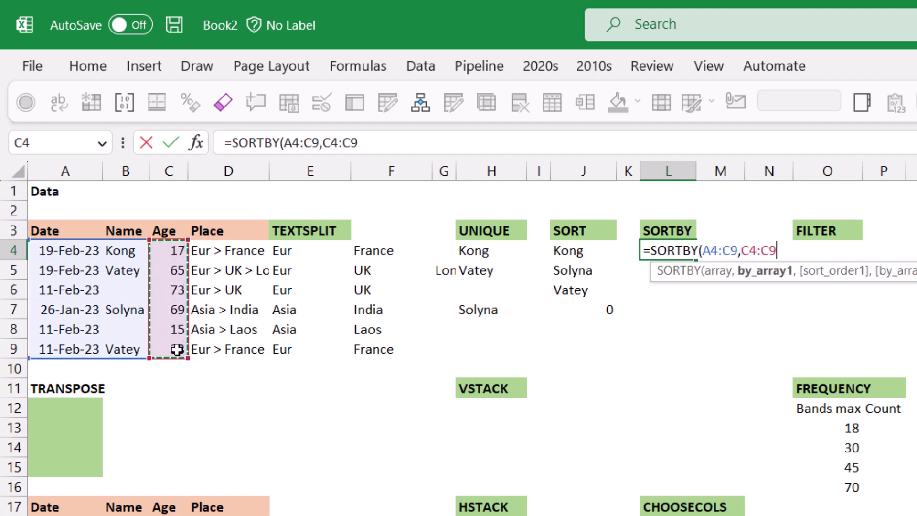
{"action": "type", "text": ","}
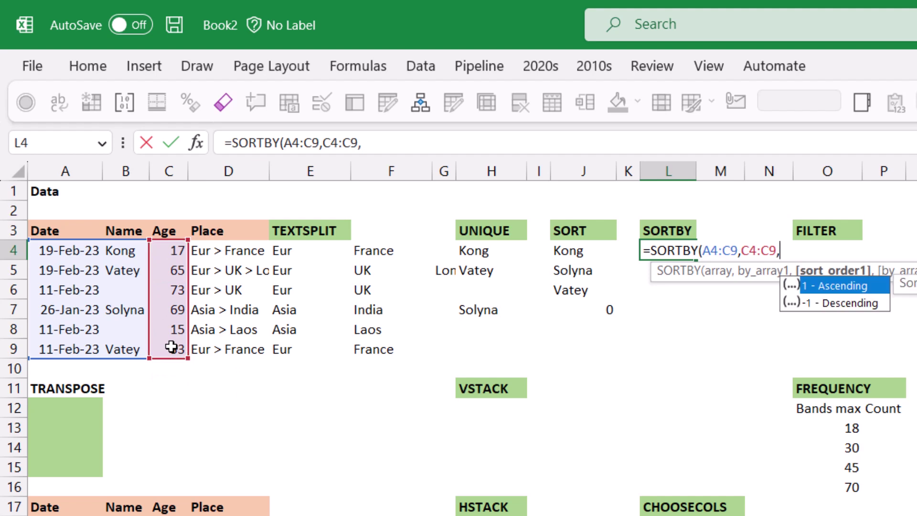
{"action": "type", "text": "-1)"}
{"action": "key", "text": "Return"}
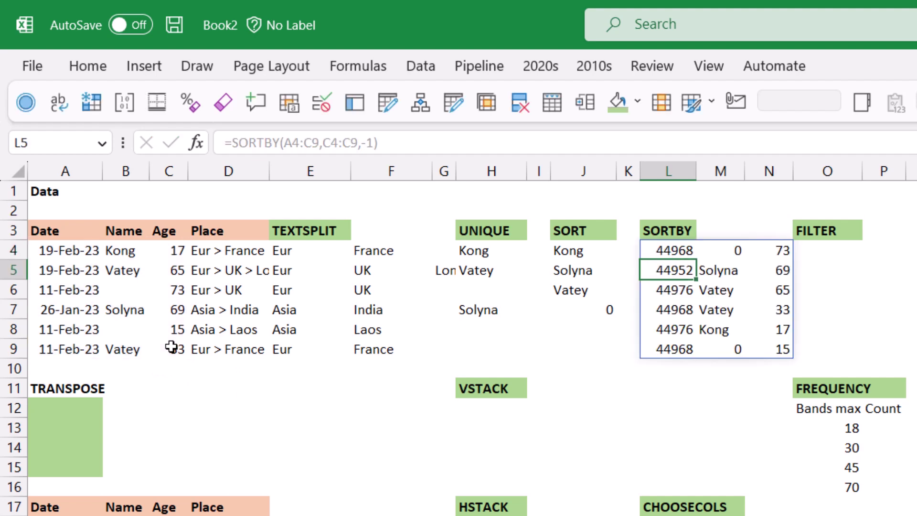
Step: Format L4:L9 as dates, autofit column L, and select the spilled names
{"action": "left_click_drag", "start_coordinate": [672, 246], "coordinate": [673, 353]}
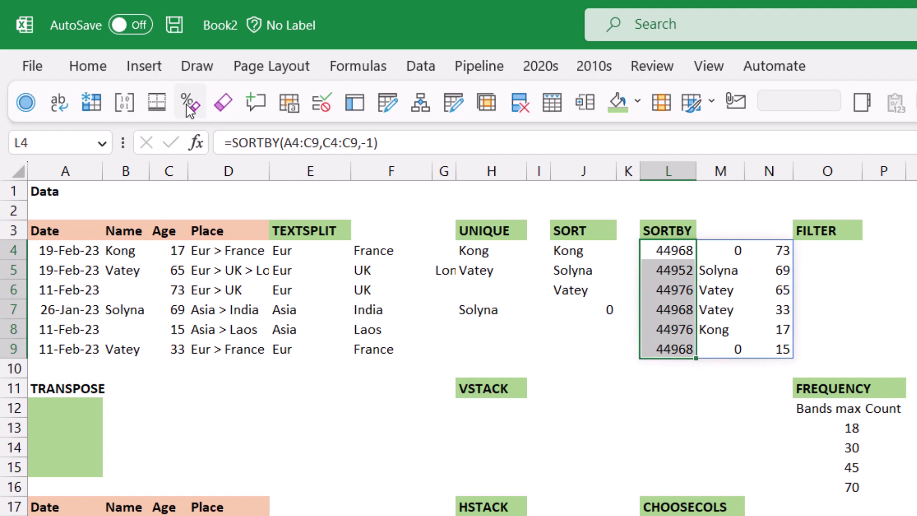
{"action": "left_click", "coordinate": [190, 110]}
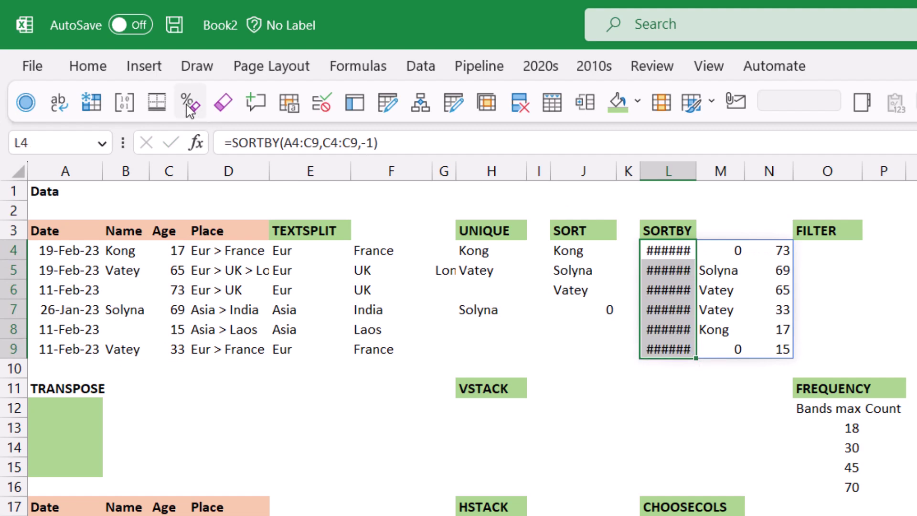
{"action": "double_click", "coordinate": [697, 173]}
{"action": "left_click", "coordinate": [749, 247]}
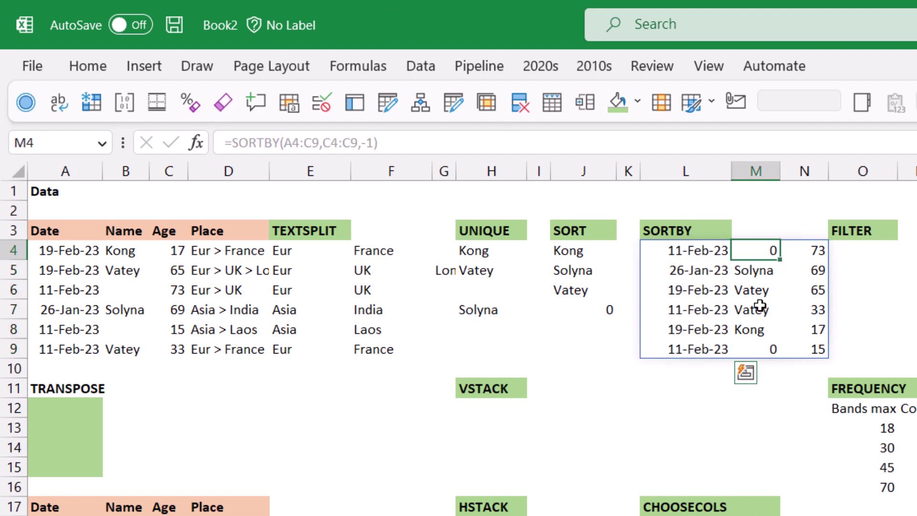
{"action": "left_click_drag", "start_coordinate": [756, 250], "coordinate": [758, 344]}
Step: Enter =FILTER(A3:C9,C3:C9>40) in O4
{"action": "left_click", "coordinate": [883, 251]}
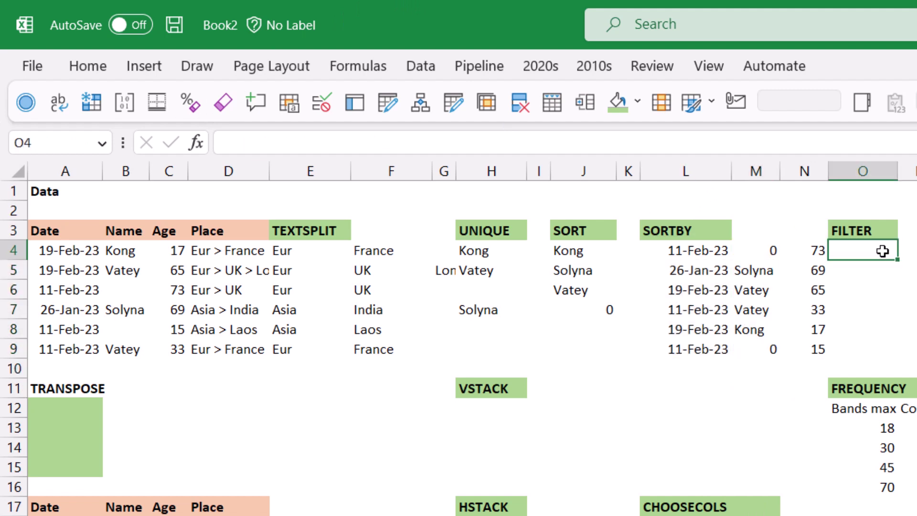
{"action": "type", "text": "="}
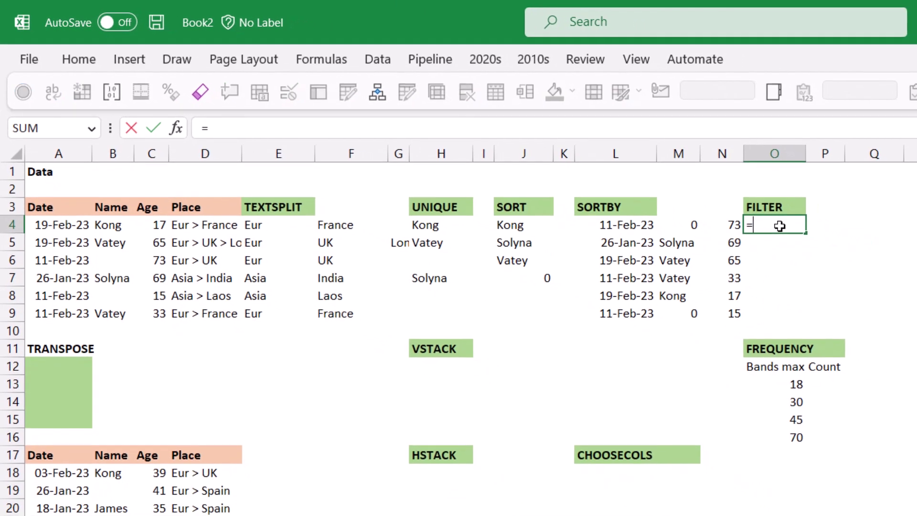
{"action": "type", "text": "filt"}
{"action": "key", "text": "Tab"}
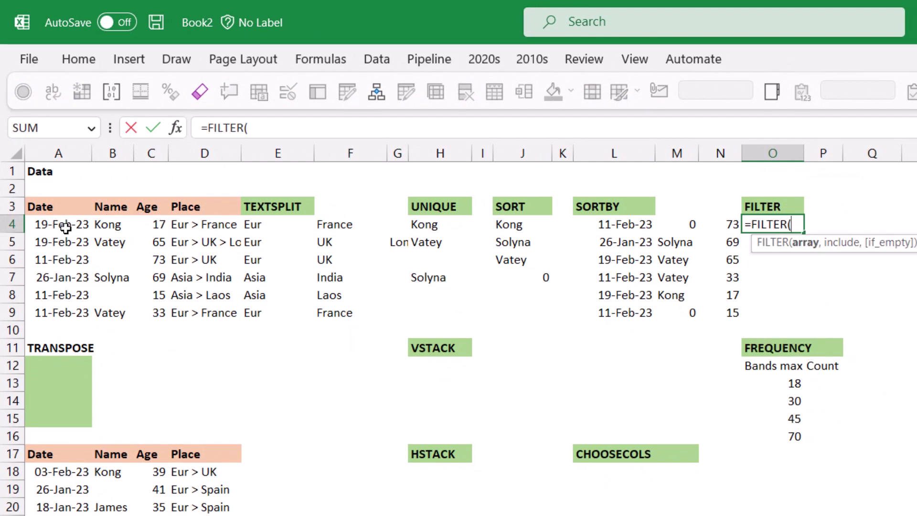
{"action": "left_click_drag", "start_coordinate": [52, 206], "coordinate": [162, 314]}
{"action": "type", "text": ","}
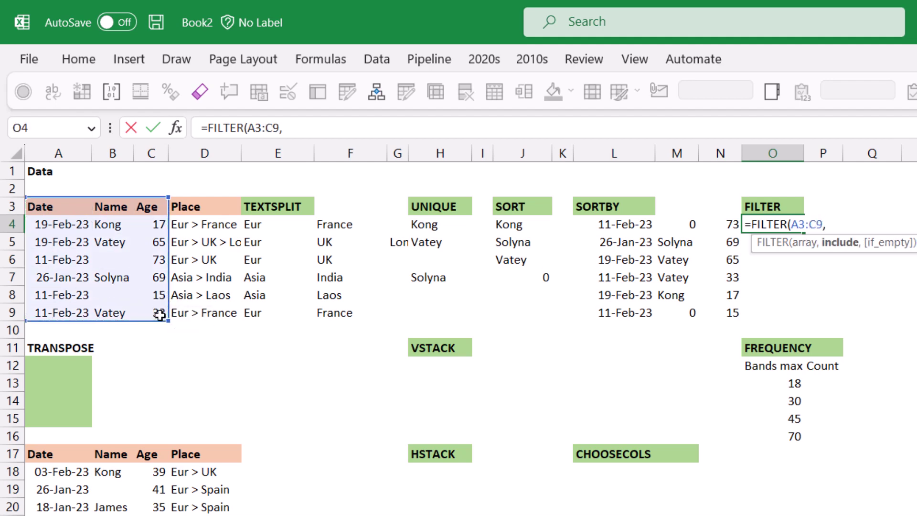
{"action": "left_click_drag", "start_coordinate": [150, 210], "coordinate": [157, 311]}
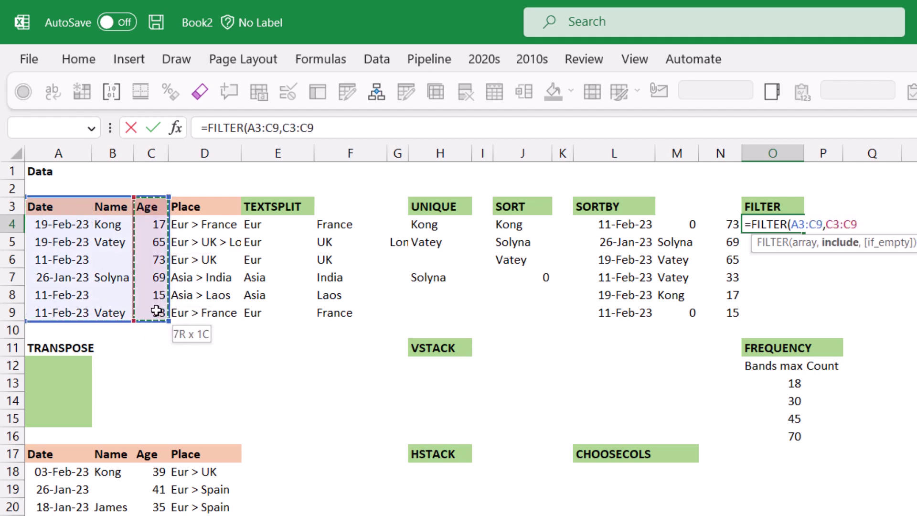
{"action": "type", "text": ">40"}
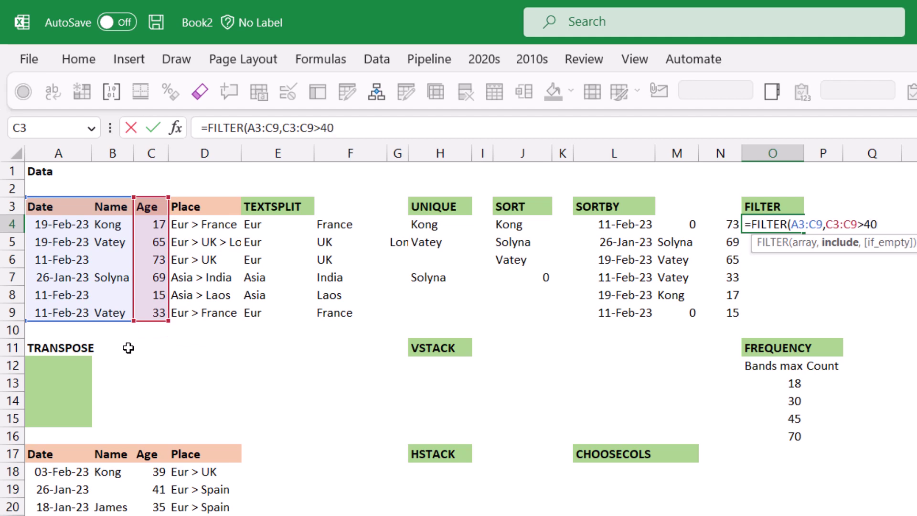
{"action": "key", "text": "Return"}
Step: Review the filtered rows and reopen the FILTER formula without changing it
{"action": "key", "text": "Up"}
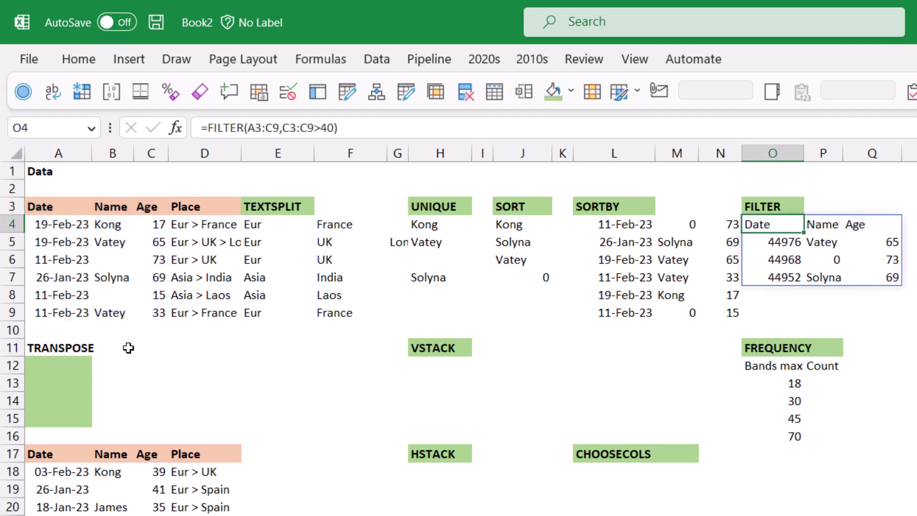
{"action": "key", "text": "Down"}
{"action": "key", "text": "Up"}
{"action": "key", "text": "Right"}
{"action": "key", "text": "Right"}
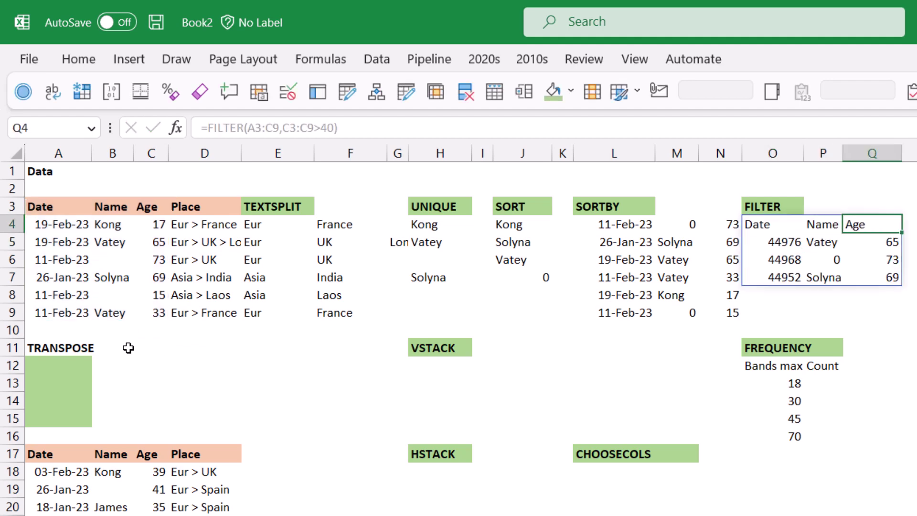
{"action": "key", "text": "Left"}
{"action": "key", "text": "Left"}
{"action": "key", "text": "Down"}
{"action": "key", "text": "Down"}
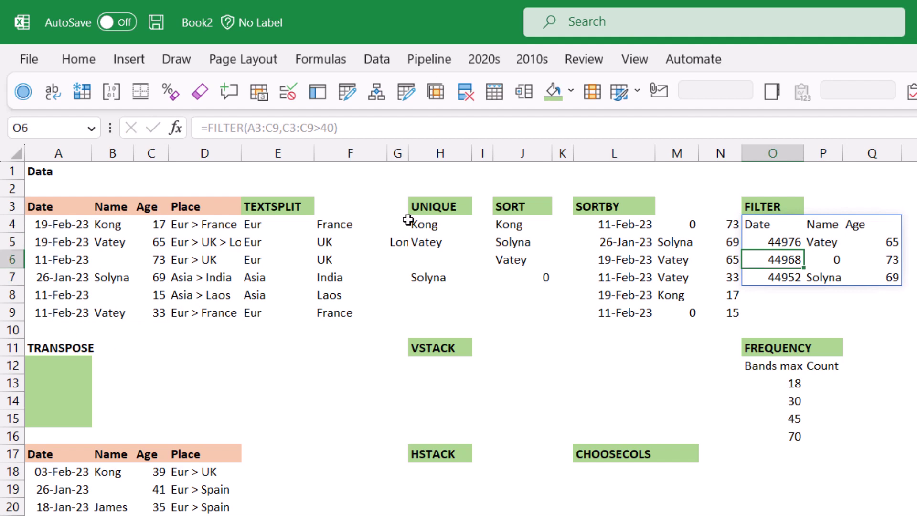
{"action": "double_click", "coordinate": [787, 224]}
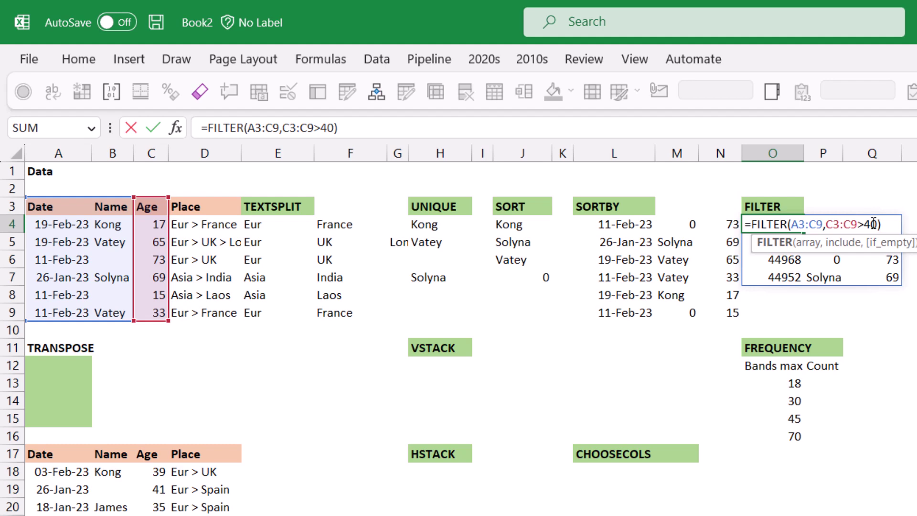
{"action": "key", "text": "ctrl+Return"}
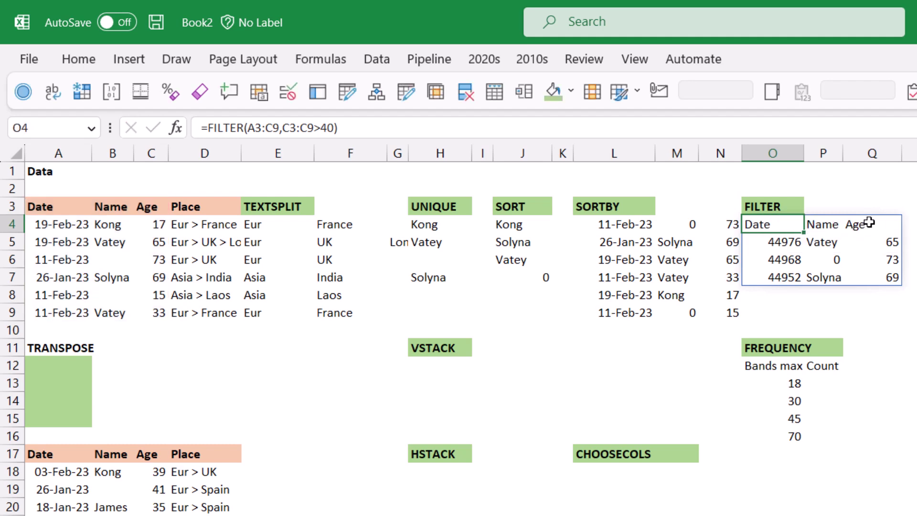
Step: Change the FILTER condition to C3:C9<40 to keep ages under 40
{"action": "double_click", "coordinate": [783, 225]}
{"action": "left_click", "coordinate": [866, 224]}
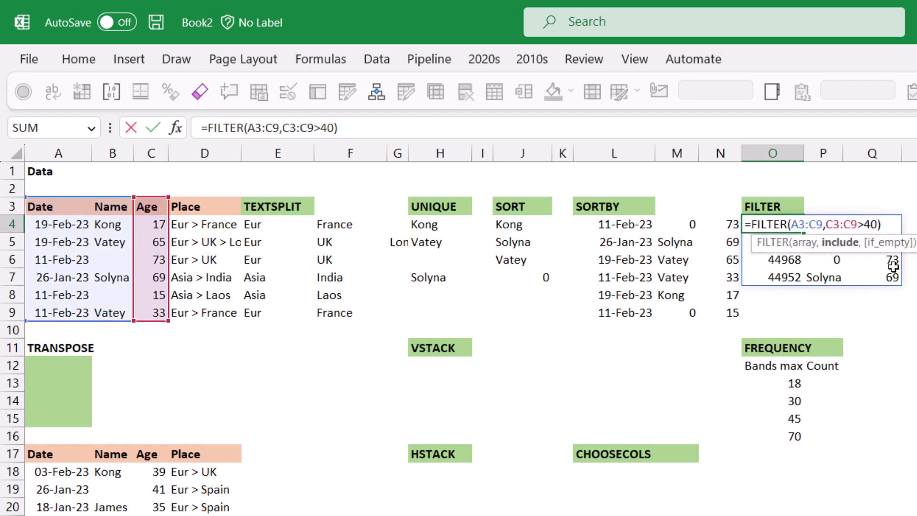
{"action": "key", "text": "BackSpace"}
{"action": "type", "text": "<"}
{"action": "key", "text": "Return"}
{"action": "key", "text": "Return"}
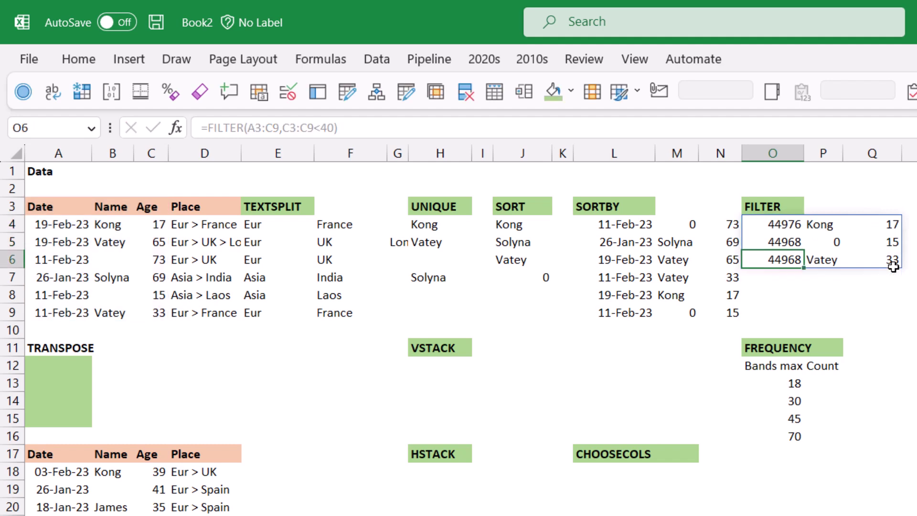
Step: Format the three filtered values in O4:O6 as dates
{"action": "key", "text": "Up"}
{"action": "key", "text": "Up"}
{"action": "key", "text": "Right"}
{"action": "key", "text": "Right"}
{"action": "key", "text": "Left"}
{"action": "key", "text": "Left"}
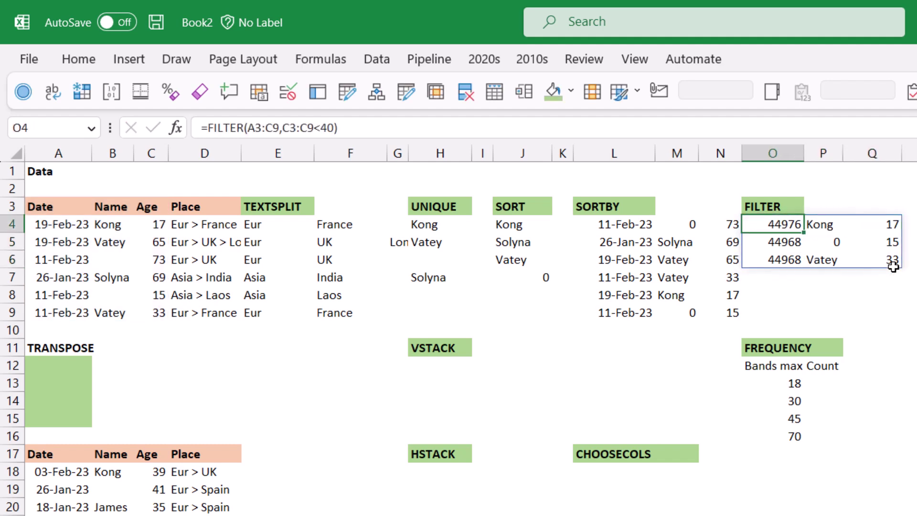
{"action": "key", "text": "Down"}
{"action": "key", "text": "Up"}
{"action": "key", "text": "shift+Down"}
{"action": "key", "text": "shift+Down"}
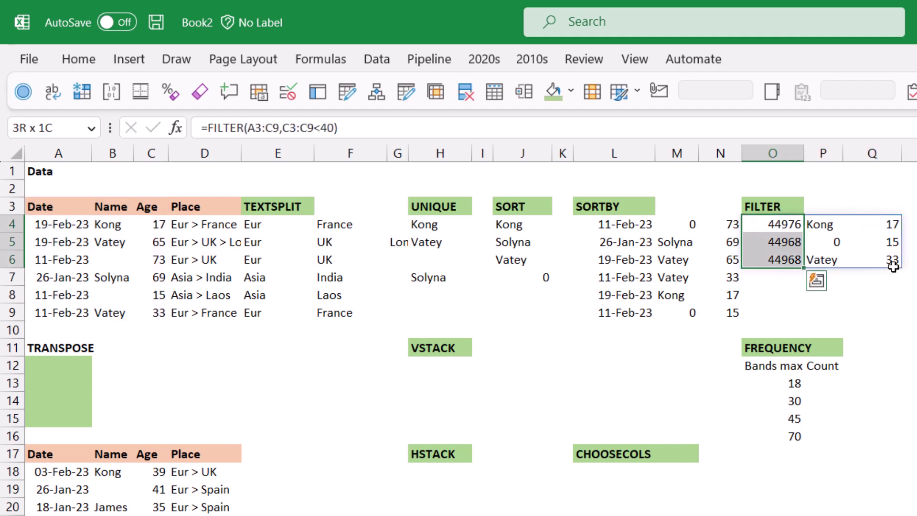
{"action": "key", "text": "ctrl+shift+3"}
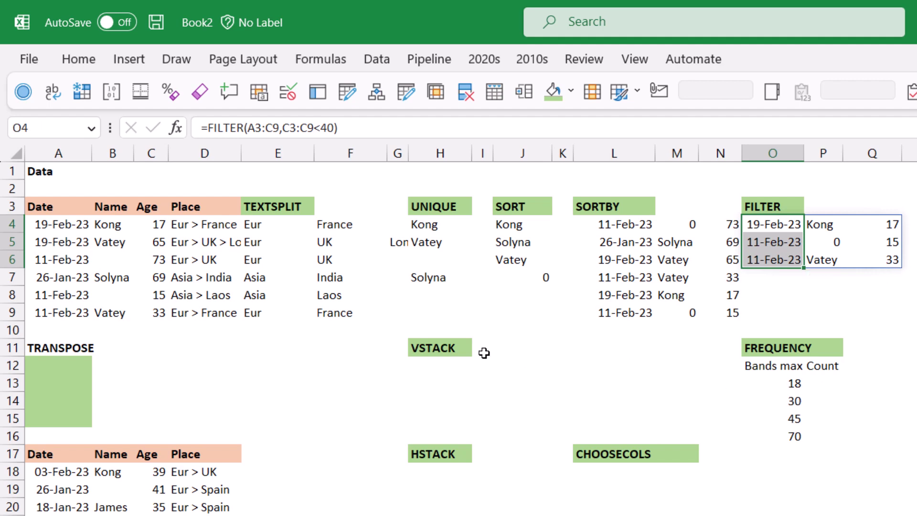
Step: Enter =TRANSPOSE(A3:D9) in A12
{"action": "left_click", "coordinate": [449, 366]}
{"action": "key", "text": "ctrl+Left"}
{"action": "type", "text": "="}
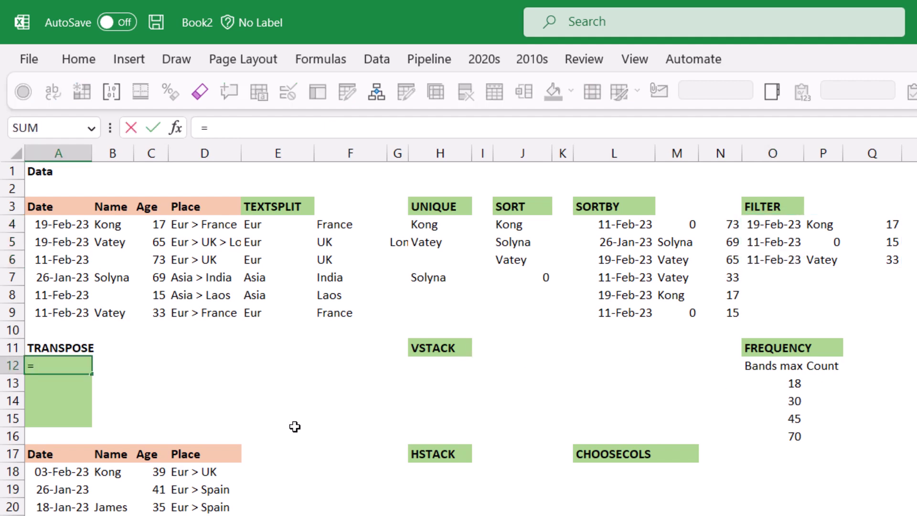
{"action": "type", "text": "trans"}
{"action": "key", "text": "Tab"}
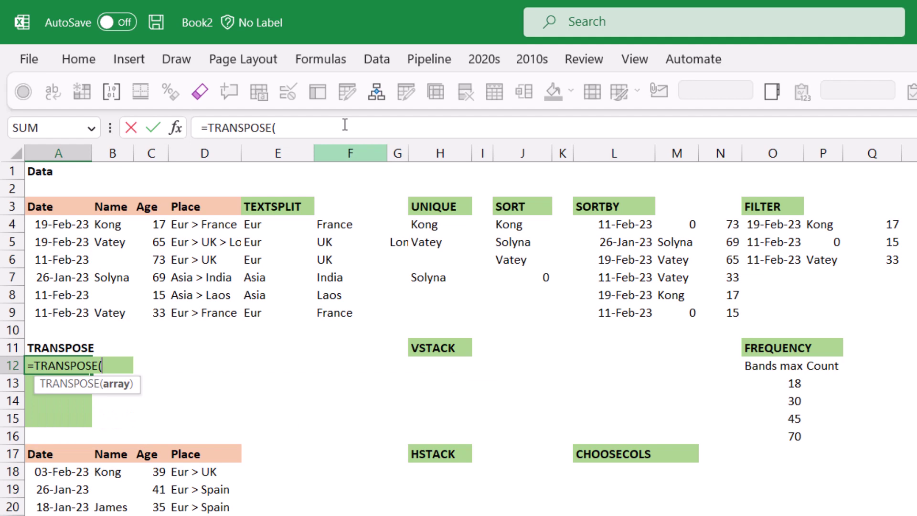
{"action": "left_click_drag", "start_coordinate": [45, 204], "coordinate": [209, 313]}
{"action": "key", "text": "Return"}
{"action": "key", "text": "Up"}
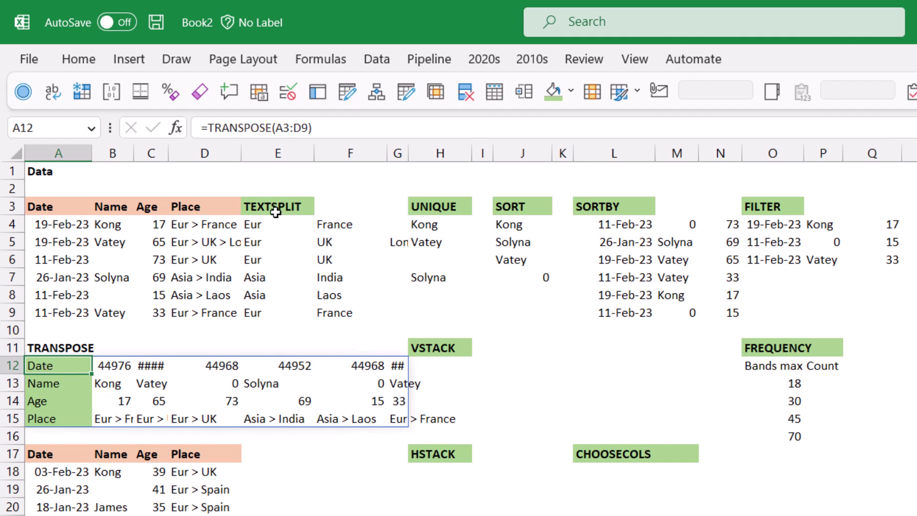
Step: Compare the source header row with the transposed labels in rows 12–15
{"action": "left_click_drag", "start_coordinate": [53, 204], "coordinate": [230, 205]}
{"action": "left_click_drag", "start_coordinate": [62, 366], "coordinate": [69, 420]}
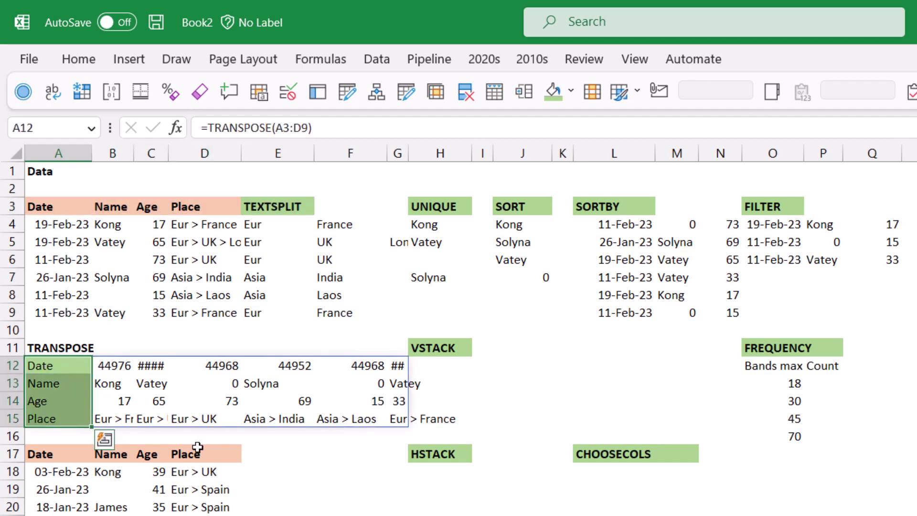
{"action": "left_click", "coordinate": [352, 437]}
Step: Delete the HSTACK and CHOOSECOLS labels in H17:M17
{"action": "left_click", "coordinate": [433, 367]}
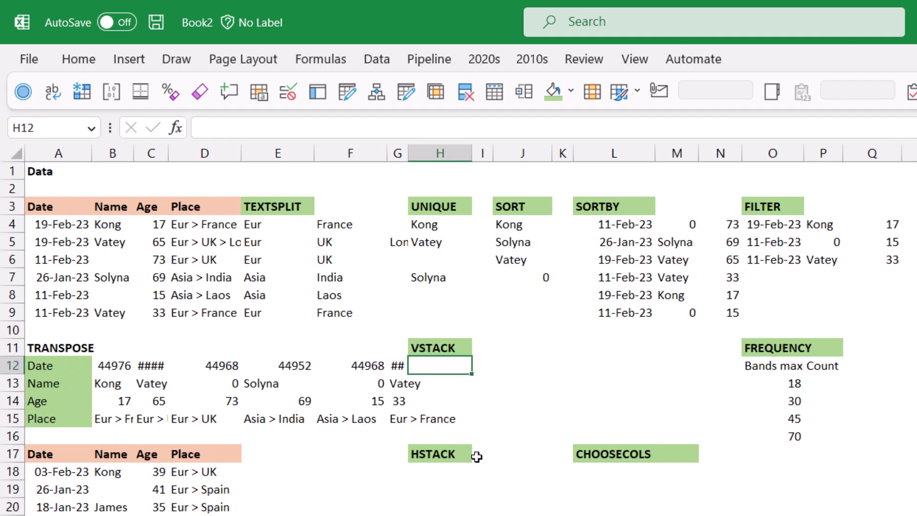
{"action": "key", "text": "Down"}
{"action": "key", "text": "Down"}
{"action": "key", "text": "Down"}
{"action": "key", "text": "Down"}
{"action": "key", "text": "Down"}
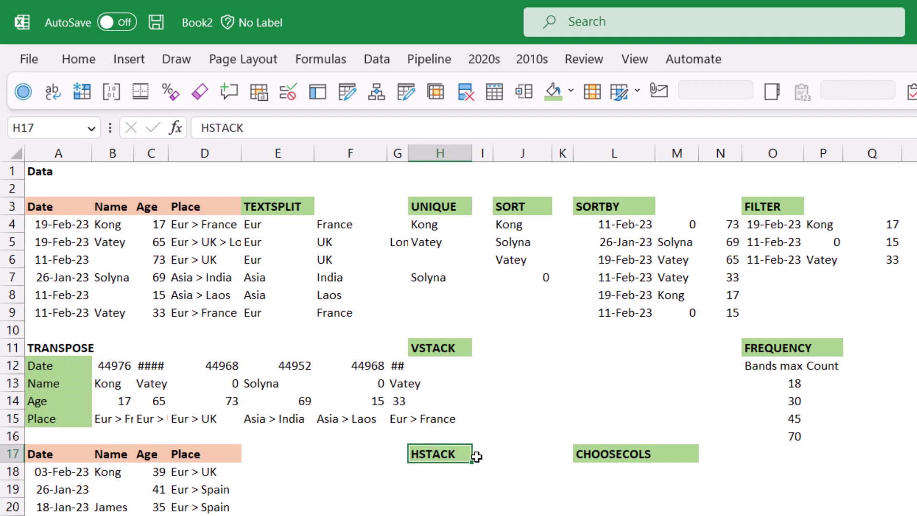
{"action": "key", "text": "shift+Right"}
{"action": "key", "text": "shift+Right"}
{"action": "key", "text": "shift+Right"}
{"action": "key", "text": "shift+Right"}
{"action": "key", "text": "shift+Right"}
{"action": "key", "text": "Delete"}
{"action": "key", "text": "Up"}
{"action": "key", "text": "Up"}
{"action": "key", "text": "Up"}
{"action": "key", "text": "Up"}
{"action": "key", "text": "Up"}
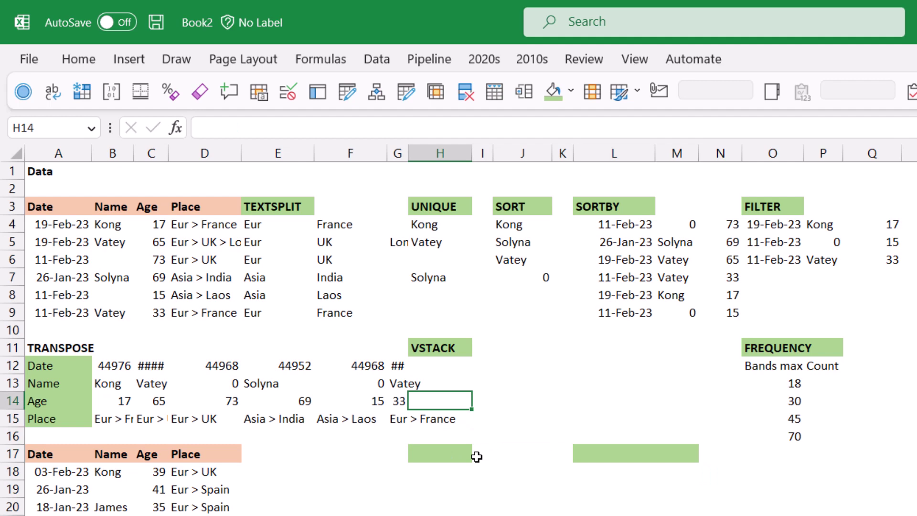
Step: Enter =VSTACK(A3:D9,A18:D25) in H12 to stack both tables
{"action": "type", "text": "=vsta"}
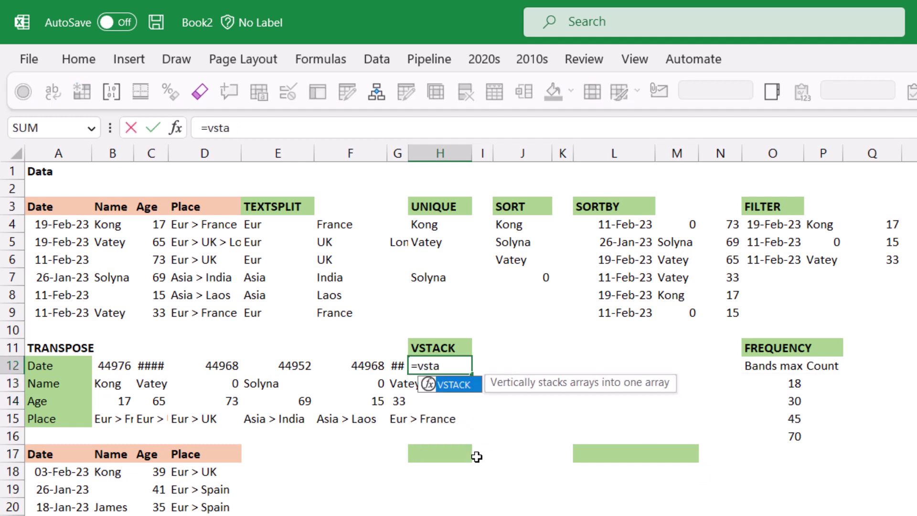
{"action": "key", "text": "Tab"}
{"action": "left_click_drag", "start_coordinate": [53, 210], "coordinate": [210, 307]}
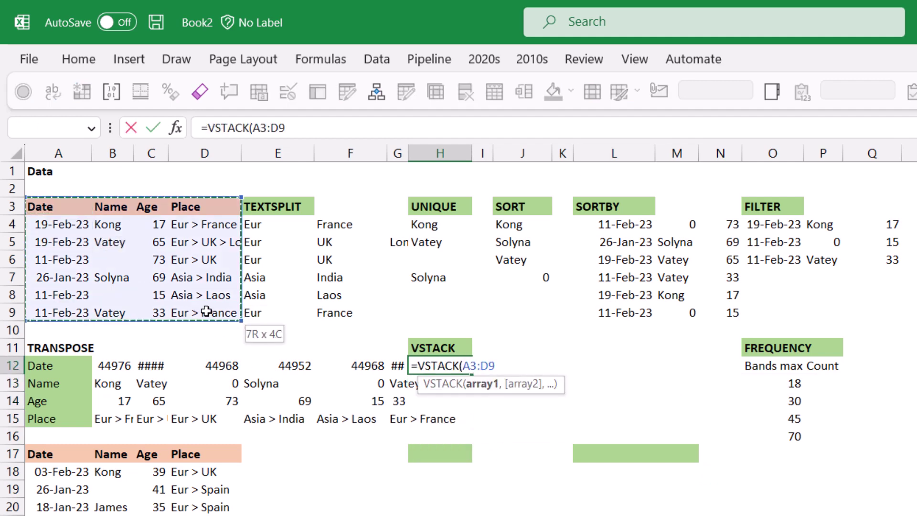
{"action": "type", "text": ","}
{"action": "left_click_drag", "start_coordinate": [72, 471], "coordinate": [211, 515]}
{"action": "type", "text": ")"}
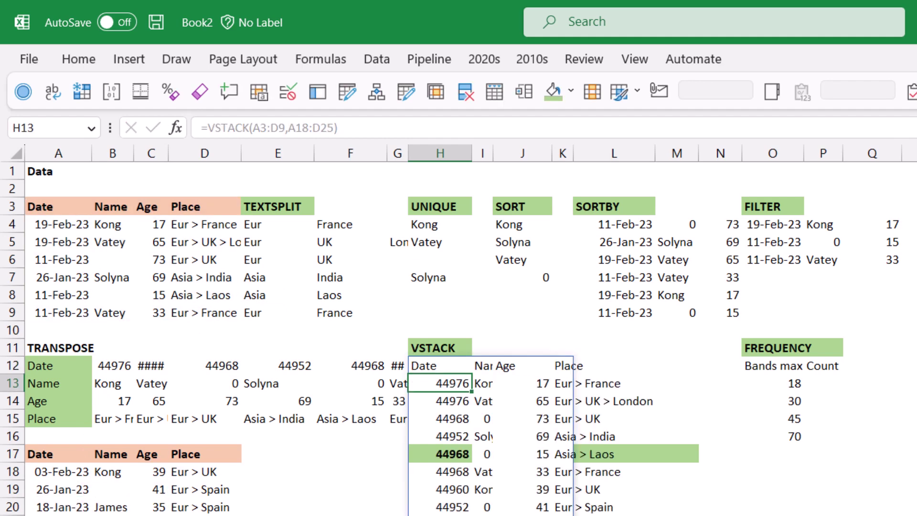
{"action": "key", "text": "Up"}
{"action": "key", "text": "Right"}
{"action": "key", "text": "Right"}
{"action": "key", "text": "Right"}
{"action": "key", "text": "Left"}
{"action": "key", "text": "Left"}
{"action": "key", "text": "Left"}
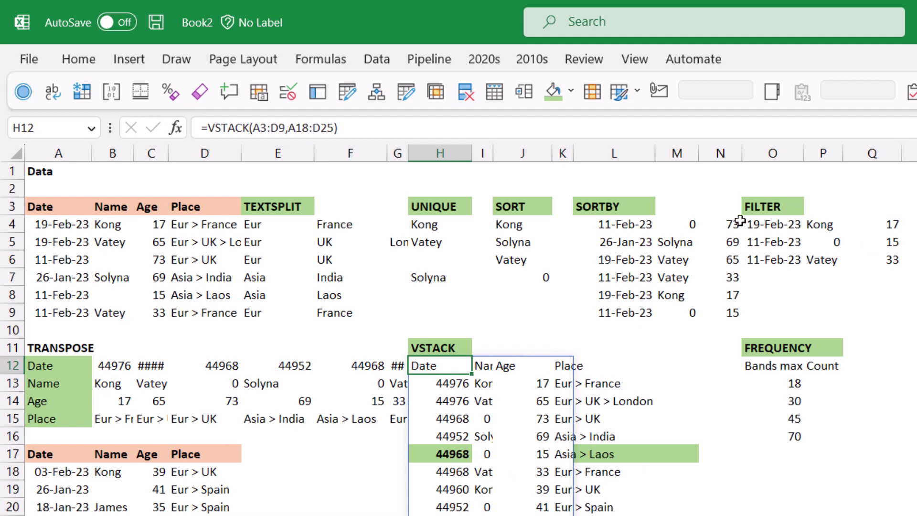
Step: Rewrite O4 as =VSTACK(A3:C3,FILTER(A3:C9,C3:C9<40)) to add Date, Name, Age headers
{"action": "left_click", "coordinate": [767, 229]}
{"action": "left_click", "coordinate": [209, 125]}
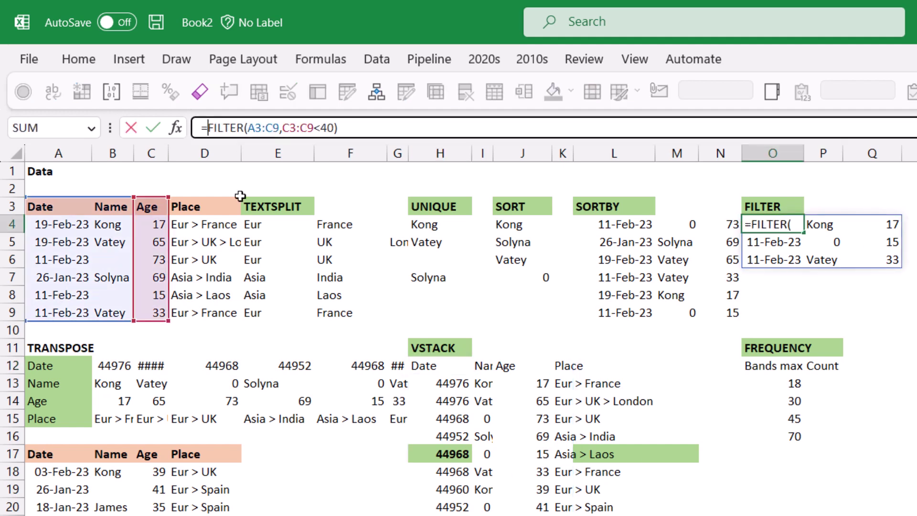
{"action": "type", "text": "vsta"}
{"action": "key", "text": "Tab"}
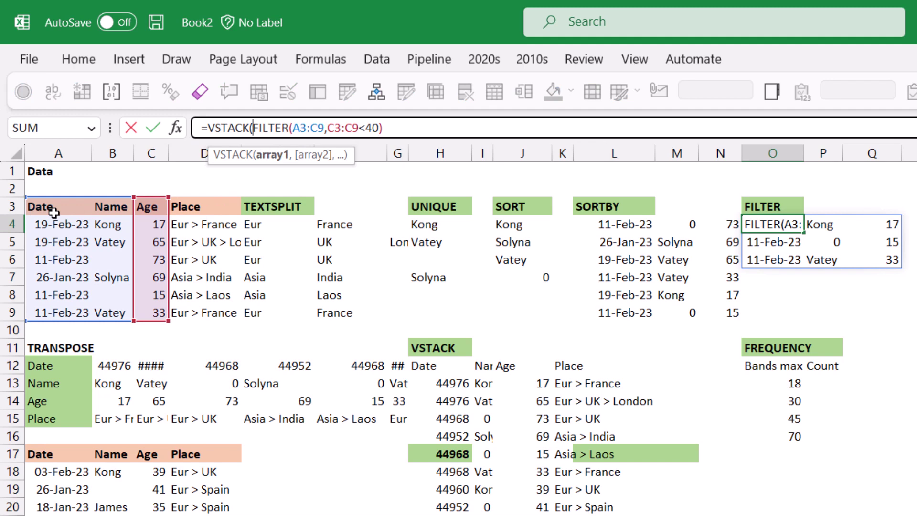
{"action": "left_click_drag", "start_coordinate": [62, 207], "coordinate": [148, 207]}
{"action": "type", "text": ","}
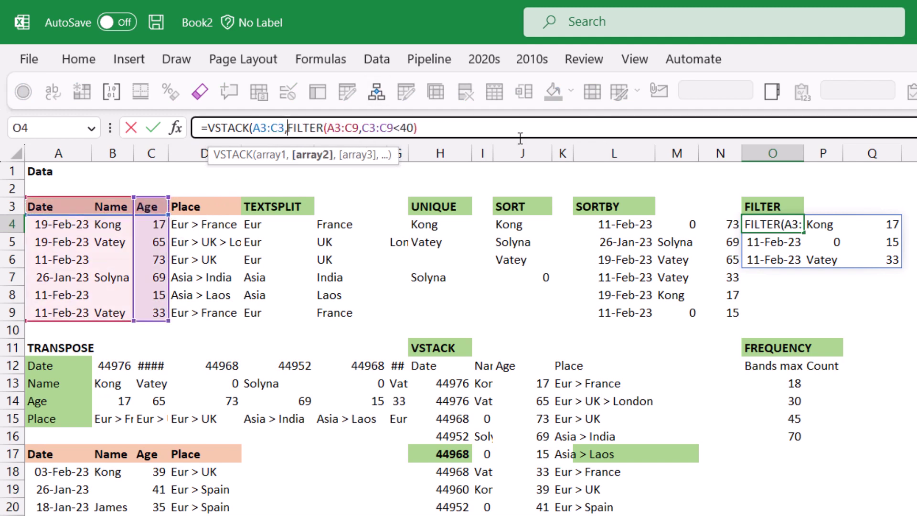
{"action": "type", "text": ")"}
{"action": "key", "text": "ctrl+Return"}
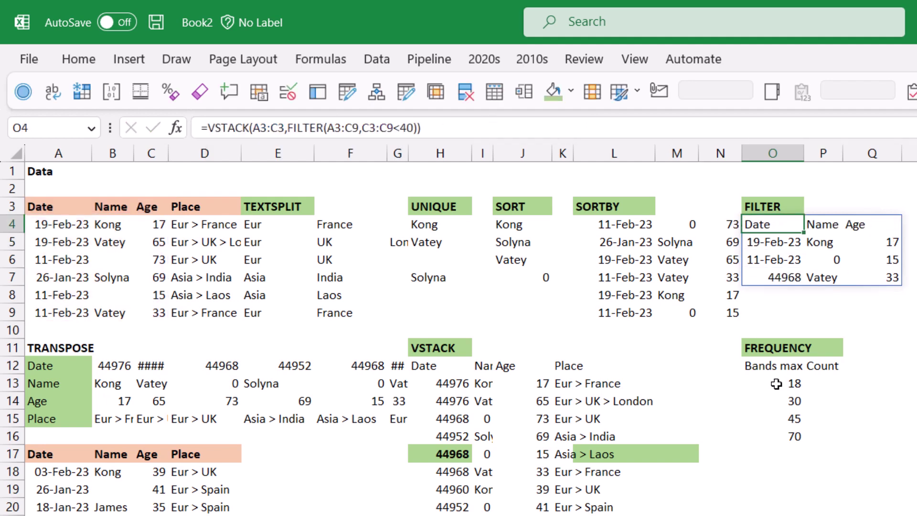
{"action": "left_click", "coordinate": [830, 388]}
Step: Enter =FREQUENCY(J13:J26,O13:O16) in P13 to count the stacked ages per band
{"action": "key", "text": "Left"}
{"action": "key", "text": "Up"}
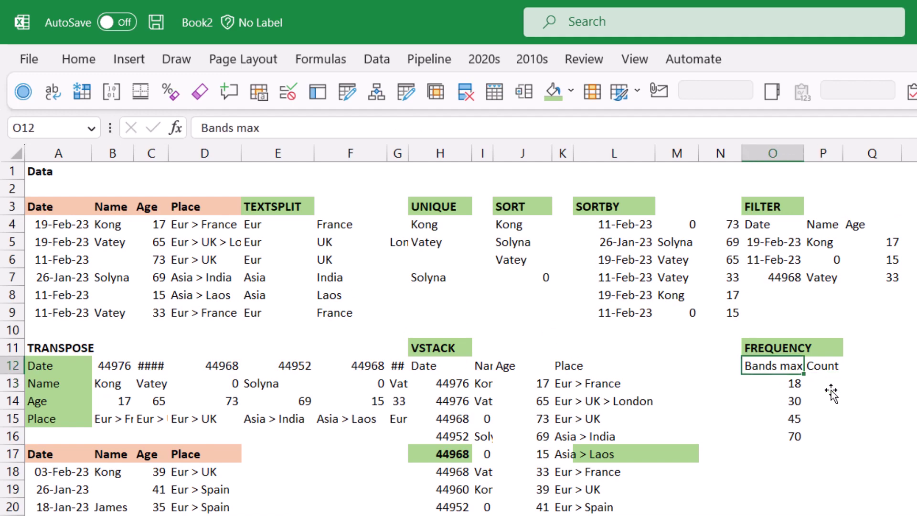
{"action": "left_click", "coordinate": [823, 384]}
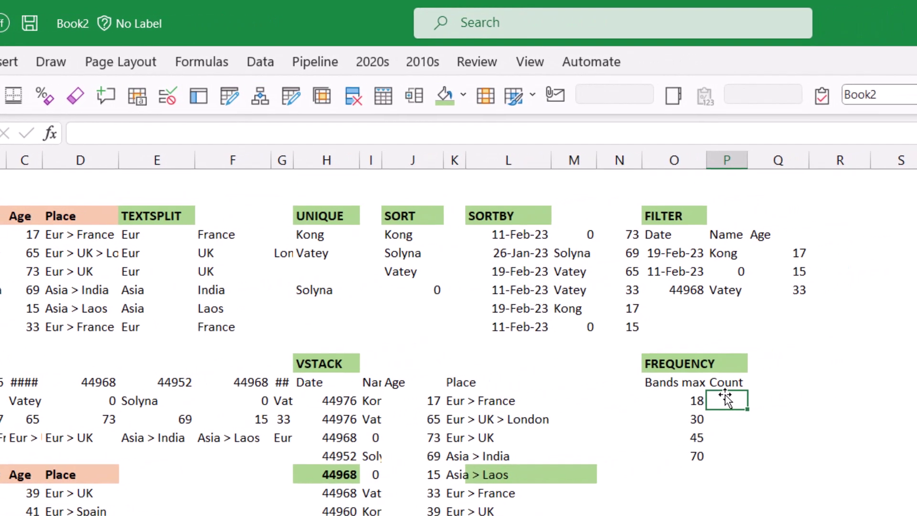
{"action": "type", "text": "="}
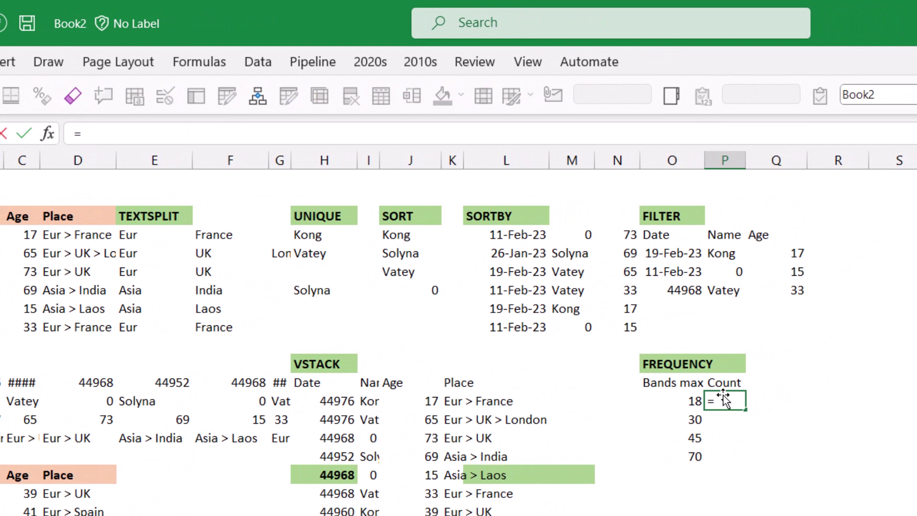
{"action": "type", "text": "freq"}
{"action": "key", "text": "Tab"}
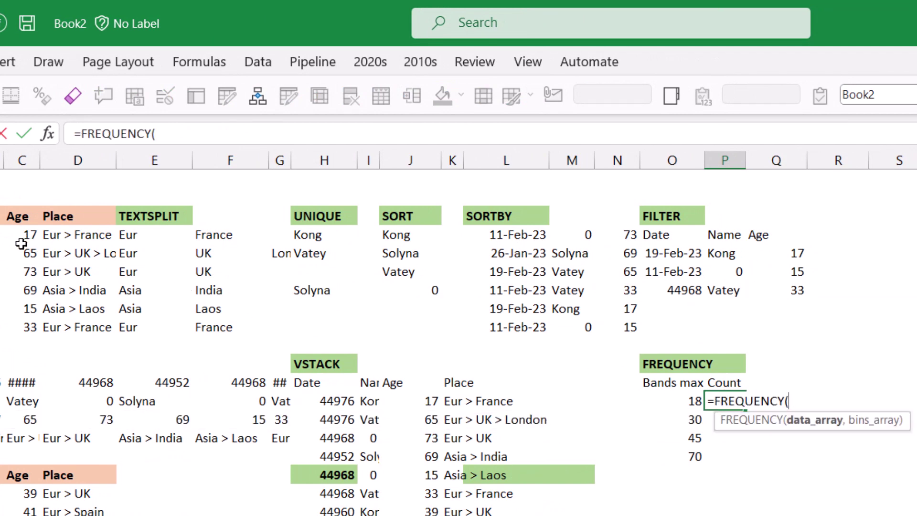
{"action": "left_click_drag", "start_coordinate": [20, 242], "coordinate": [30, 326]}
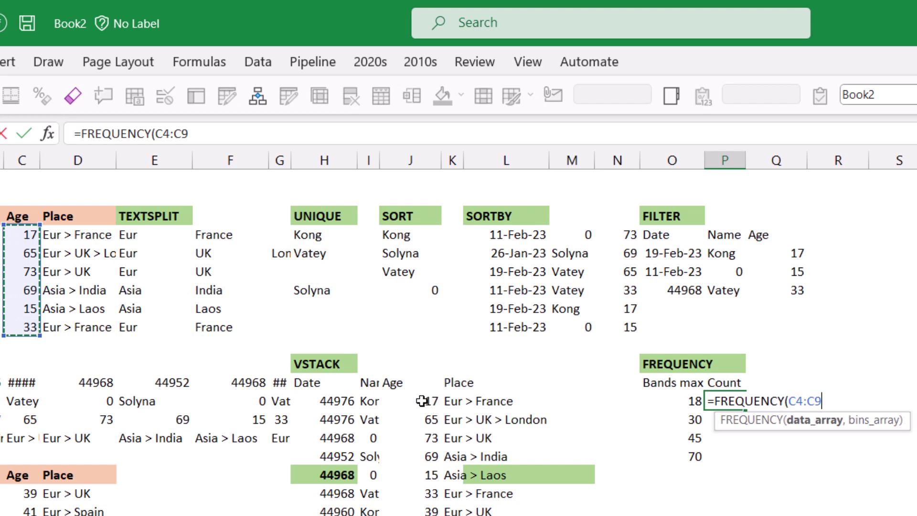
{"action": "left_click_drag", "start_coordinate": [423, 400], "coordinate": [423, 515]}
{"action": "type", "text": ","}
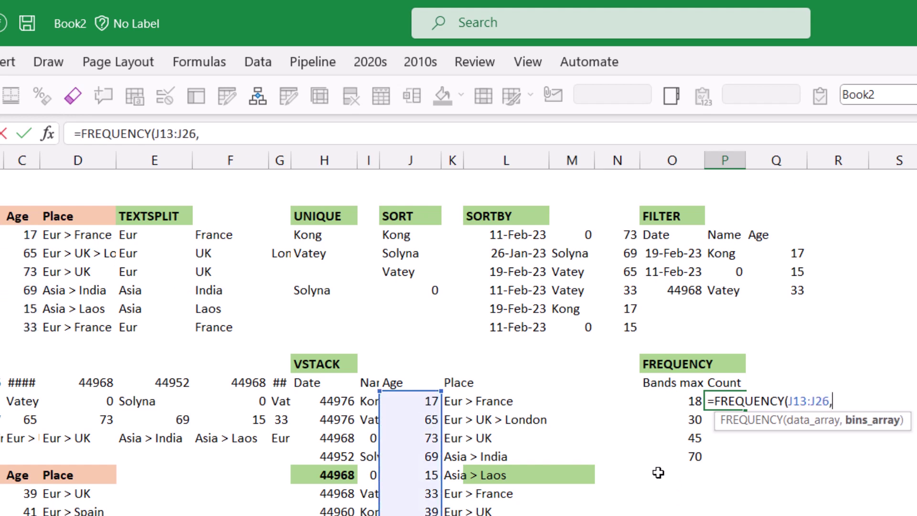
{"action": "left_click_drag", "start_coordinate": [681, 408], "coordinate": [682, 460]}
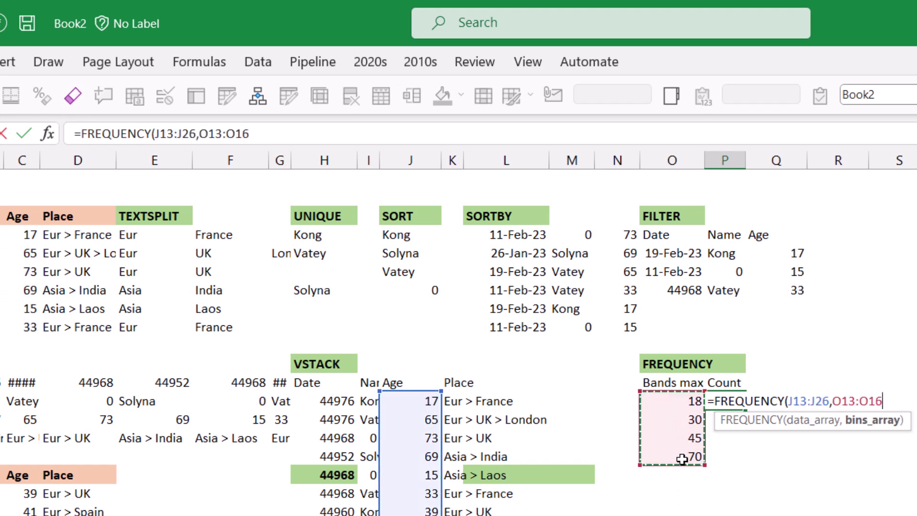
{"action": "type", "text": ")"}
{"action": "key", "text": "Return"}
Step: Check the band maxima 18, 30 and 45 against their counts, including the extra count 2
{"action": "key", "text": "Up"}
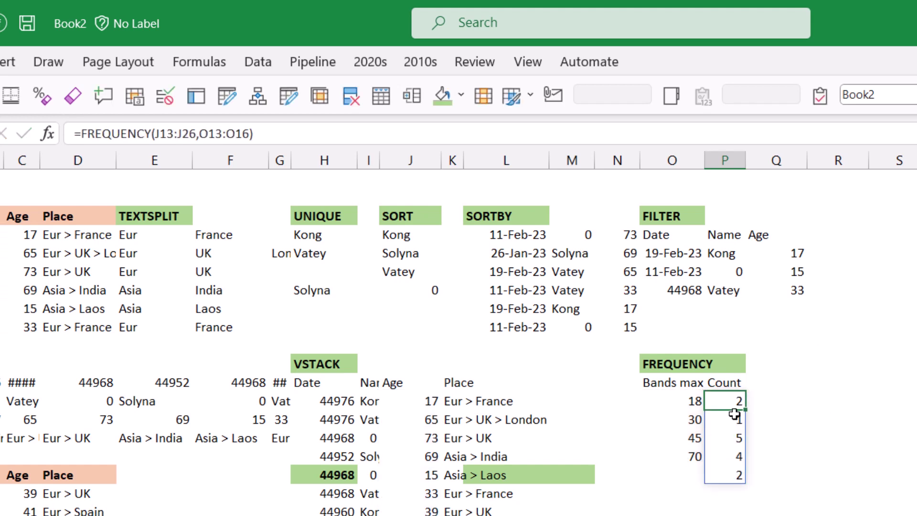
{"action": "left_click", "coordinate": [679, 404]}
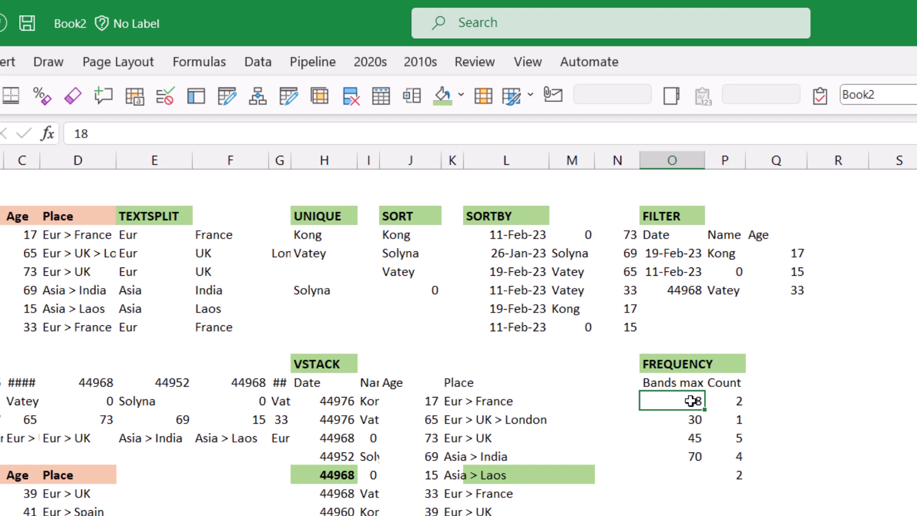
{"action": "left_click", "coordinate": [671, 385]}
{"action": "left_click", "coordinate": [691, 419]}
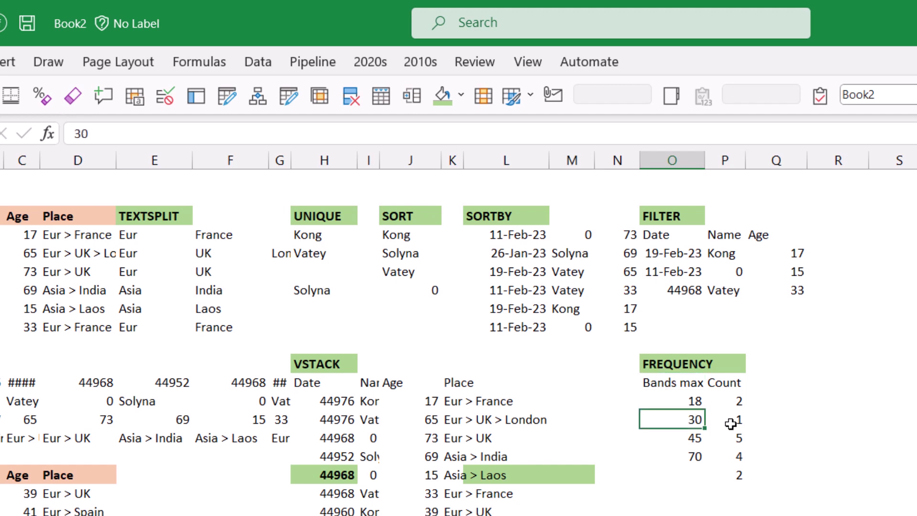
{"action": "left_click", "coordinate": [711, 419]}
{"action": "left_click", "coordinate": [691, 440]}
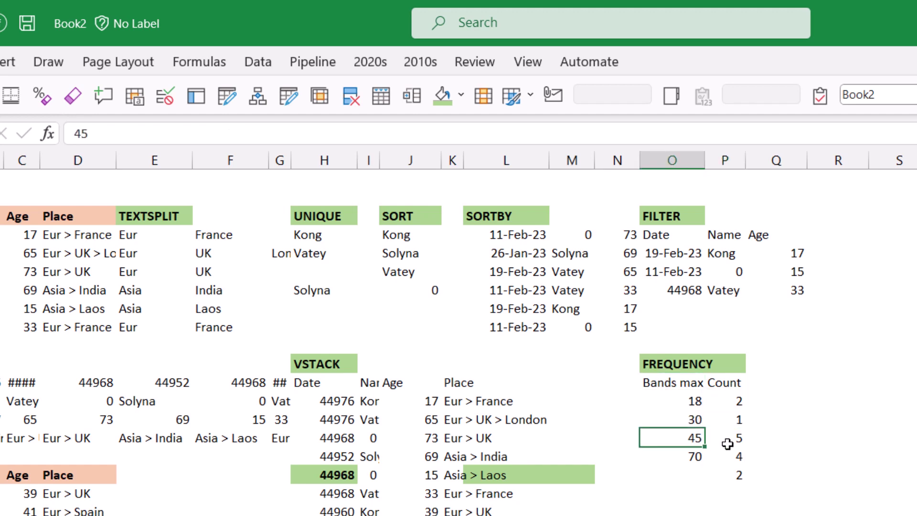
{"action": "left_click", "coordinate": [418, 405]}
{"action": "left_click", "coordinate": [430, 476], "text": "ctrl"}
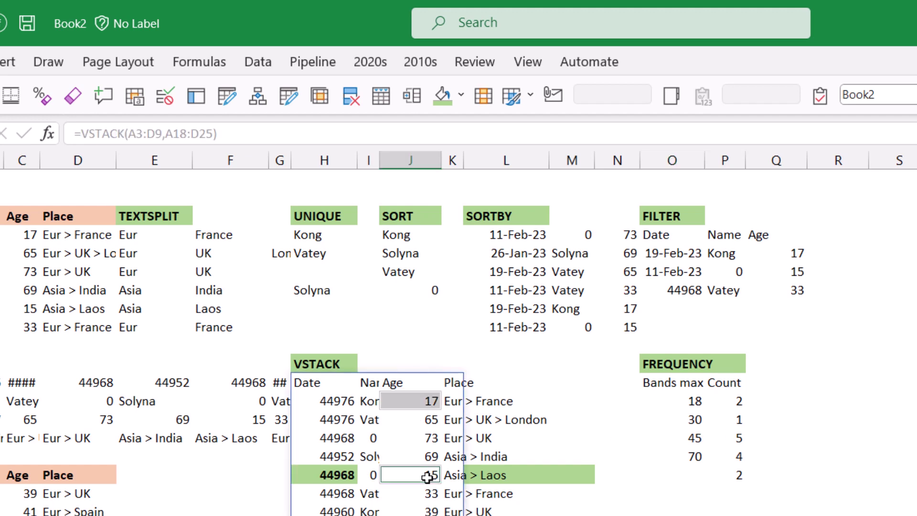
{"action": "left_click", "coordinate": [721, 478]}
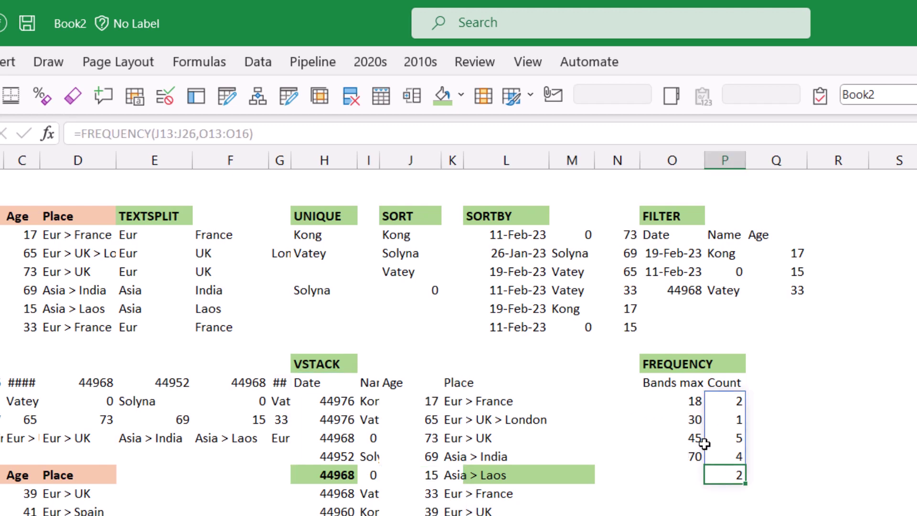
{"action": "left_click", "coordinate": [669, 382]}
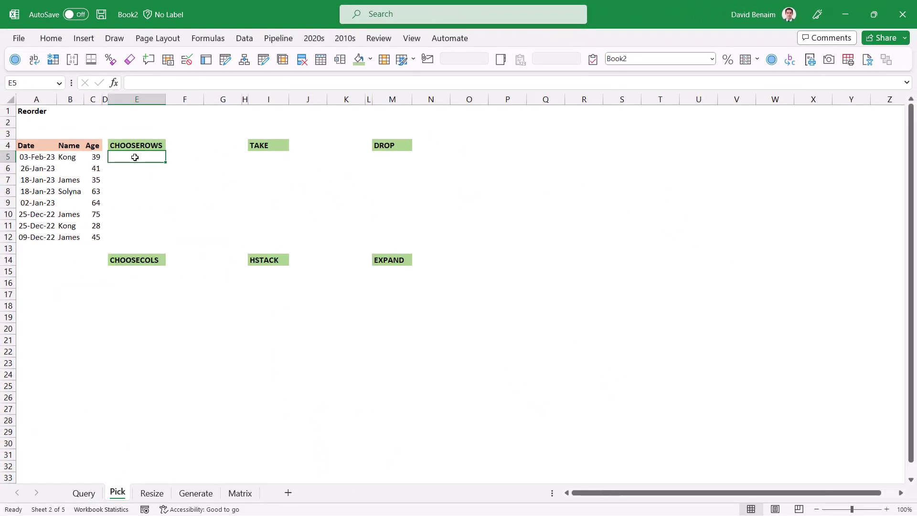
Step: Enter =CHOOSEROWS(A4:C12,1,6,2,4) in E5 to spill table rows 1, 6, 2 and 4
{"action": "type", "text": "=choo"}
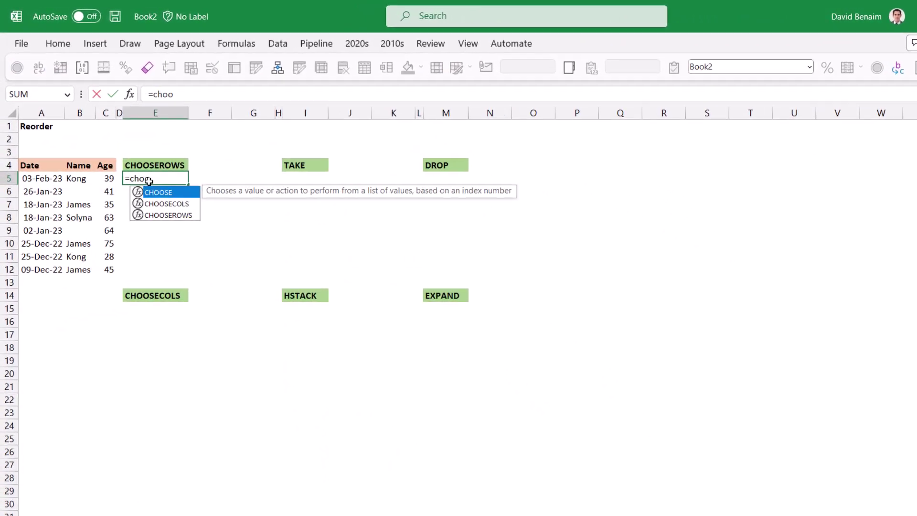
{"action": "key", "text": "Down"}
{"action": "key", "text": "Down"}
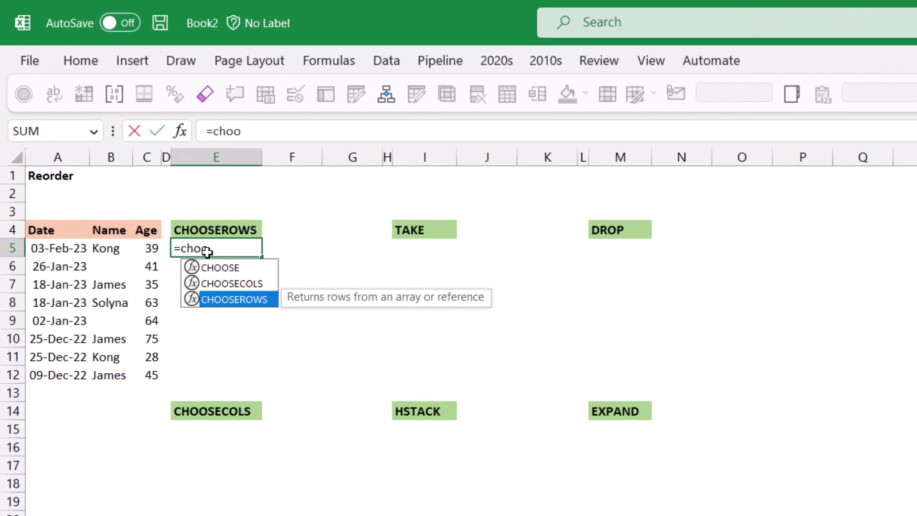
{"action": "key", "text": "Tab"}
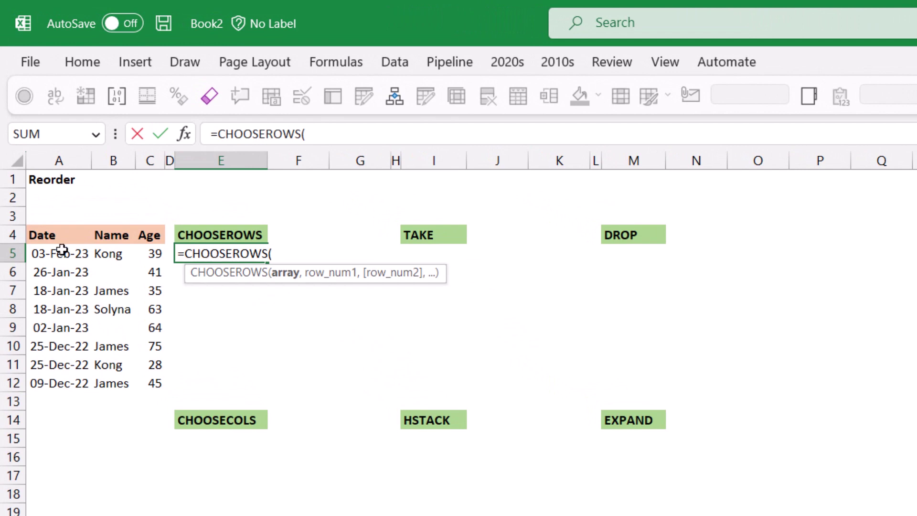
{"action": "left_click_drag", "start_coordinate": [53, 234], "coordinate": [143, 388]}
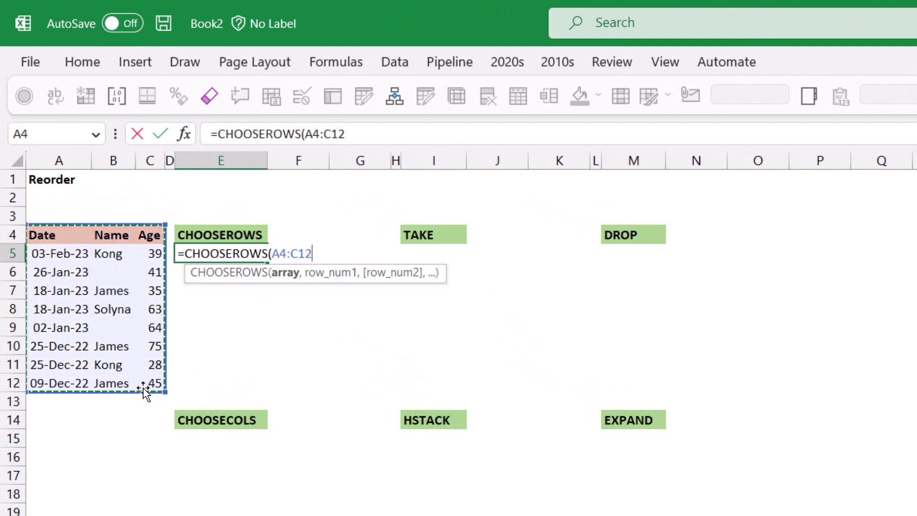
{"action": "type", "text": ",1,6"}
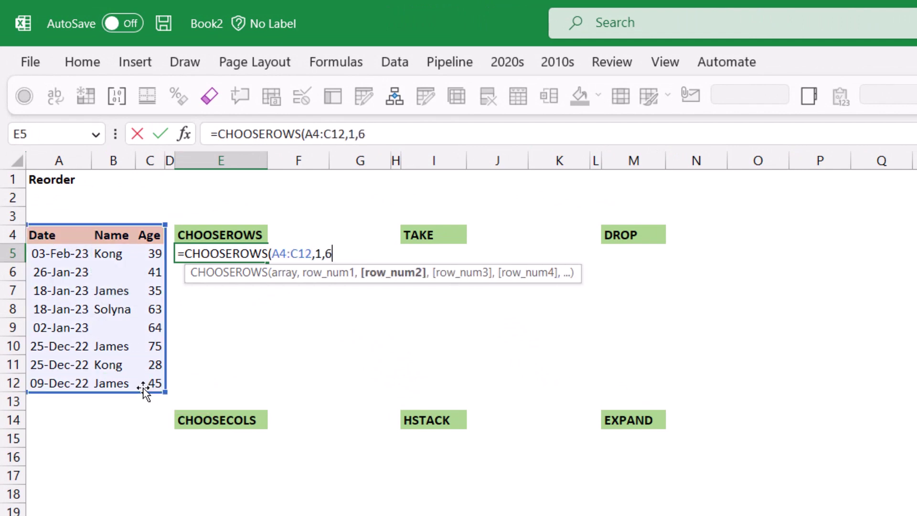
{"action": "type", "text": ",2,4)"}
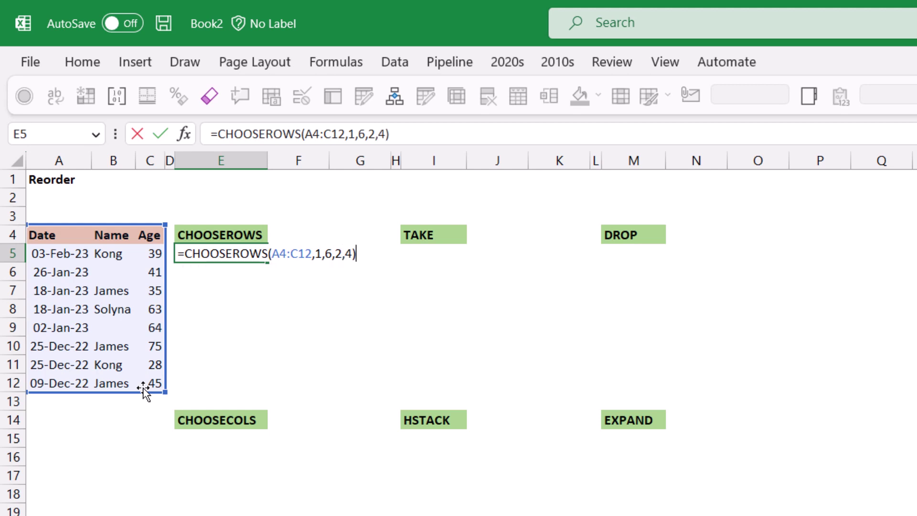
{"action": "key", "text": "Return"}
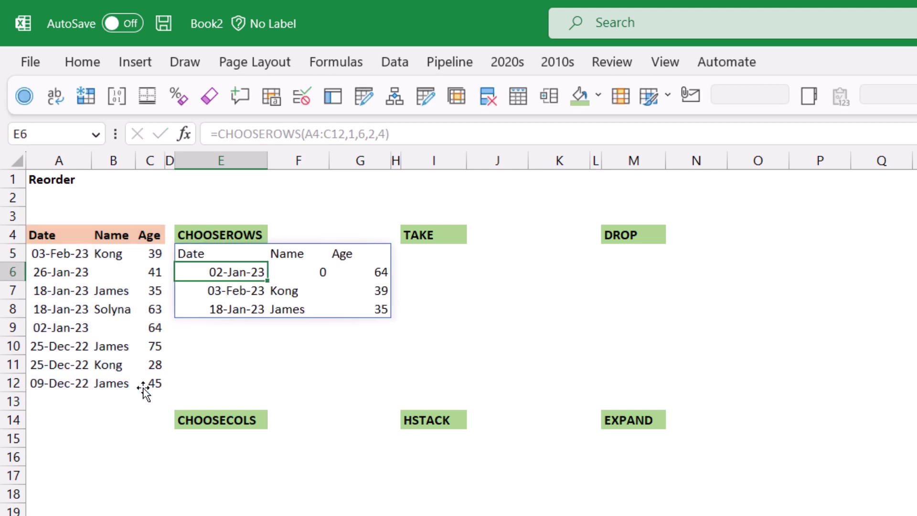
Step: Enter =TAKE(A4:C12,6) in I5 and check the six rows it returns
{"action": "left_click", "coordinate": [426, 262]}
{"action": "type", "text": "=tak"}
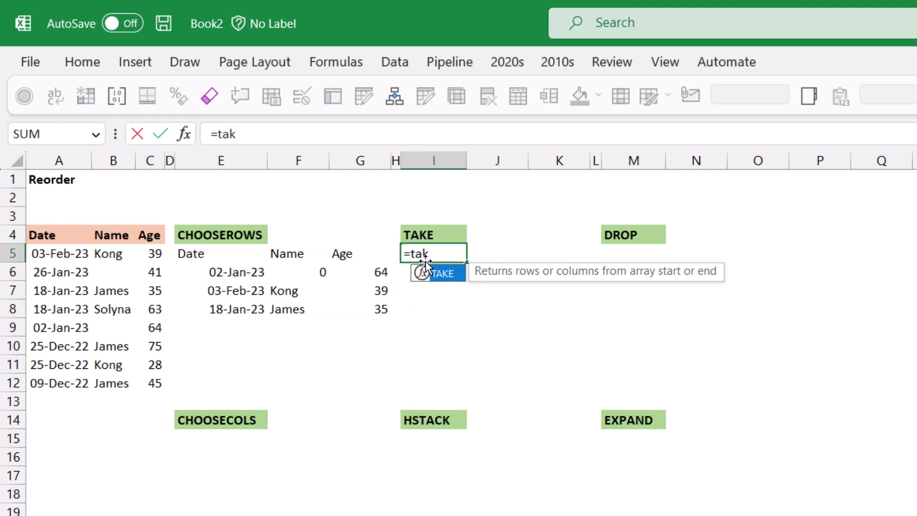
{"action": "type", "text": "e"}
{"action": "key", "text": "Tab"}
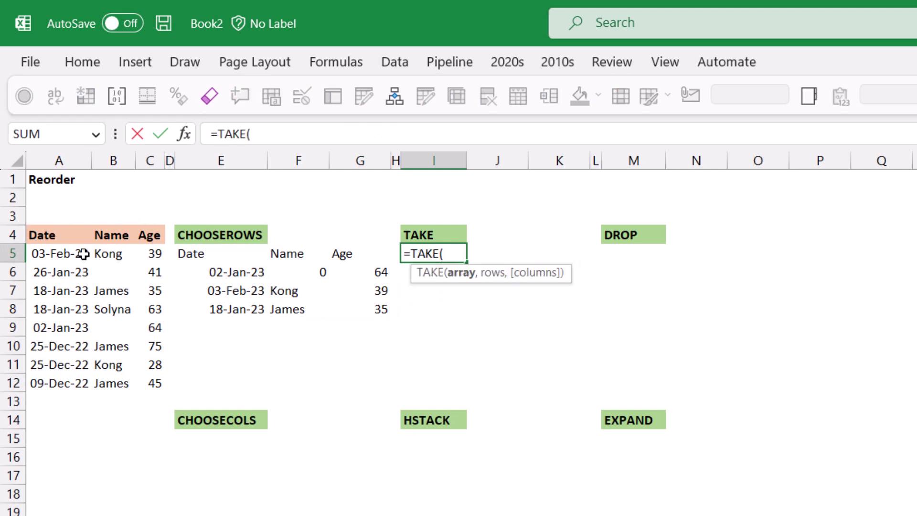
{"action": "left_click_drag", "start_coordinate": [48, 235], "coordinate": [162, 386]}
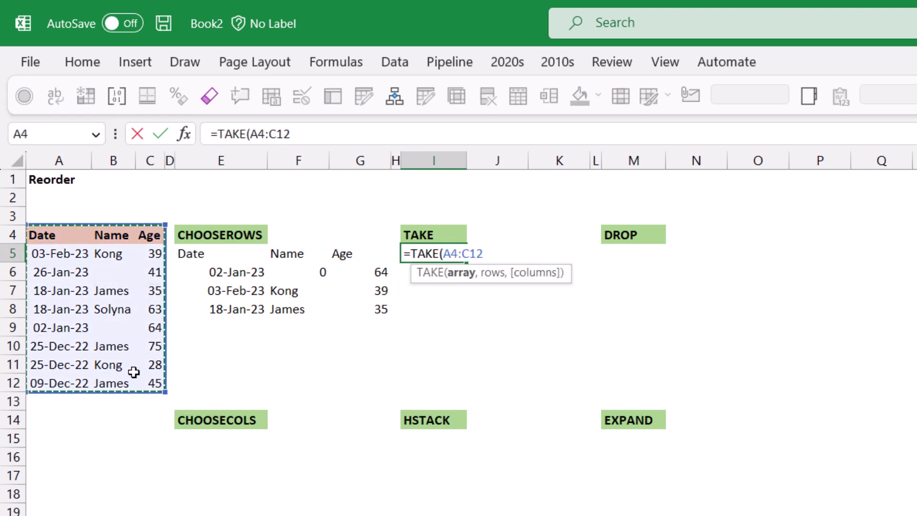
{"action": "type", "text": ",6)"}
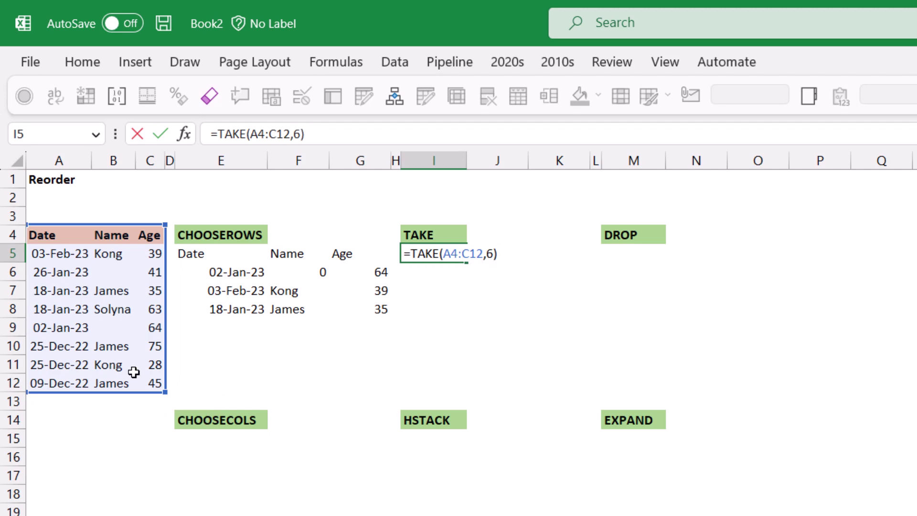
{"action": "key", "text": "Return"}
{"action": "key", "text": "Up"}
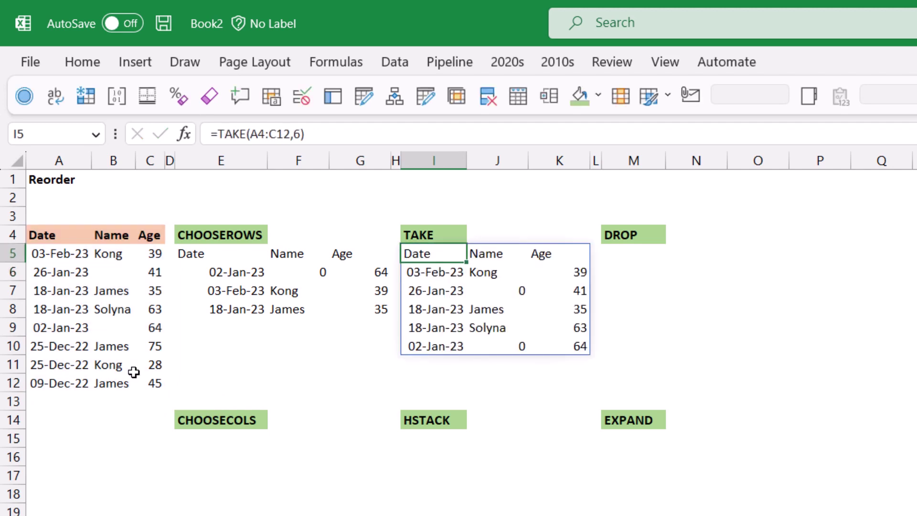
{"action": "key", "text": "ctrl+shift+Down"}
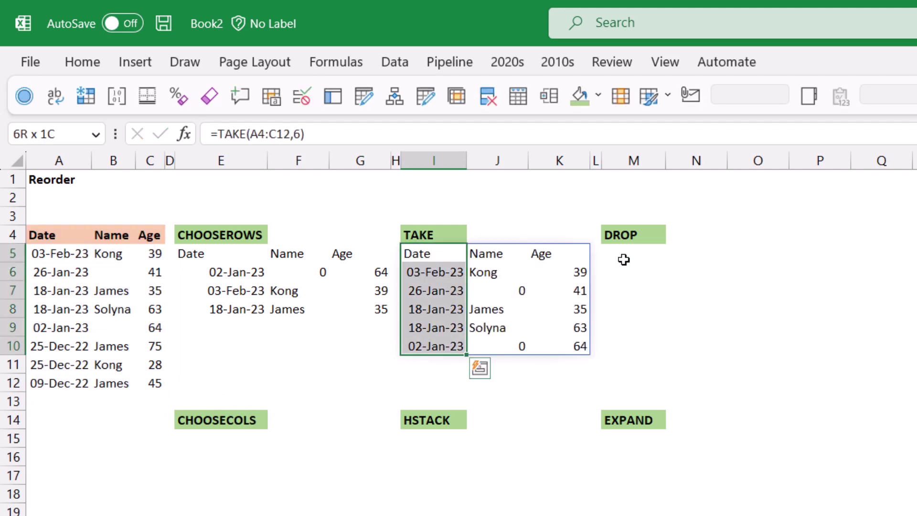
Step: Change the formula to =TAKE(A4:C12,-6) so it returns the table's last six rows
{"action": "double_click", "coordinate": [436, 253]}
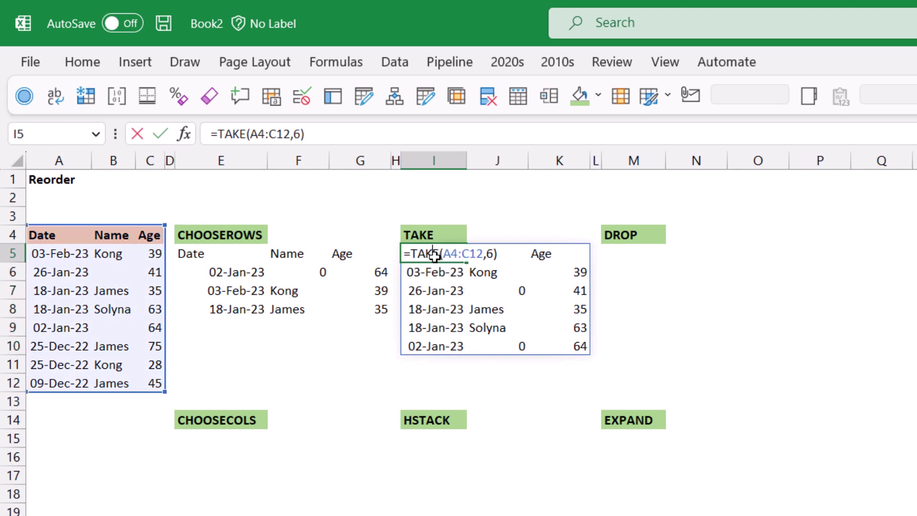
{"action": "left_click", "coordinate": [486, 253]}
{"action": "type", "text": "-"}
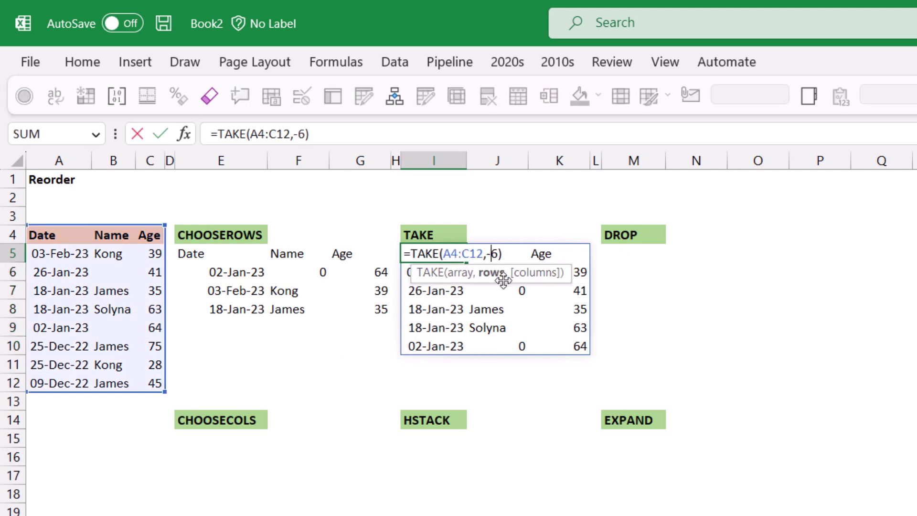
{"action": "key", "text": "Return"}
{"action": "left_click_drag", "start_coordinate": [58, 381], "coordinate": [53, 291]}
{"action": "left_click", "coordinate": [430, 254]}
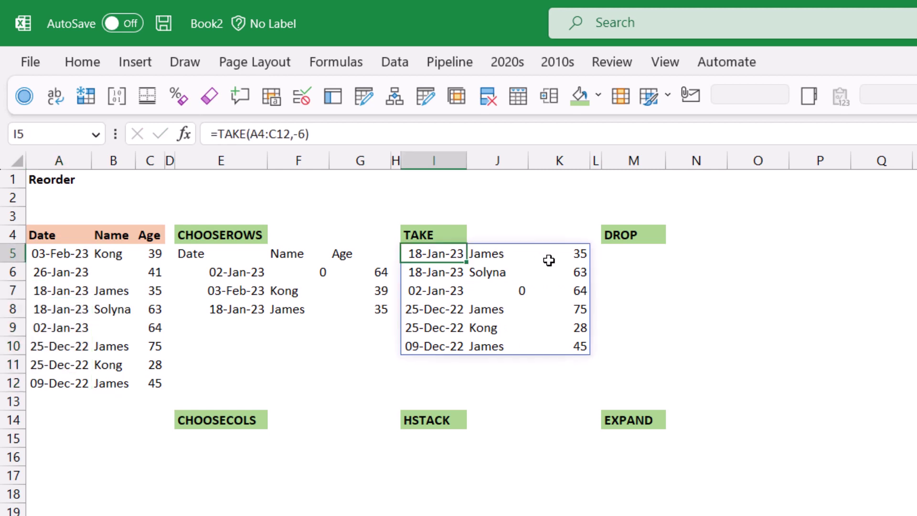
Step: Enter =DROP(A4:C12,3) in M5 under the DROP heading
{"action": "left_click", "coordinate": [649, 252]}
{"action": "type", "text": "=d"}
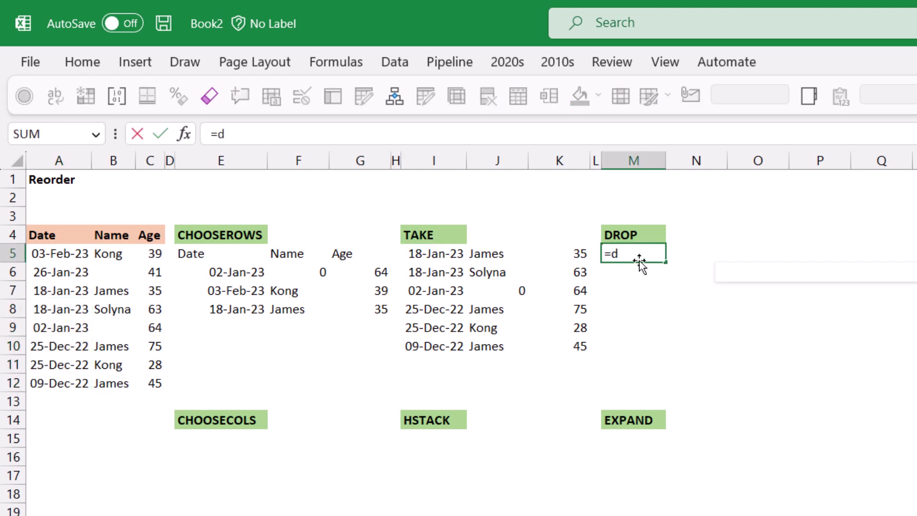
{"action": "type", "text": "rop"}
{"action": "key", "text": "Tab"}
{"action": "left_click_drag", "start_coordinate": [45, 238], "coordinate": [142, 381]}
{"action": "type", "text": ","}
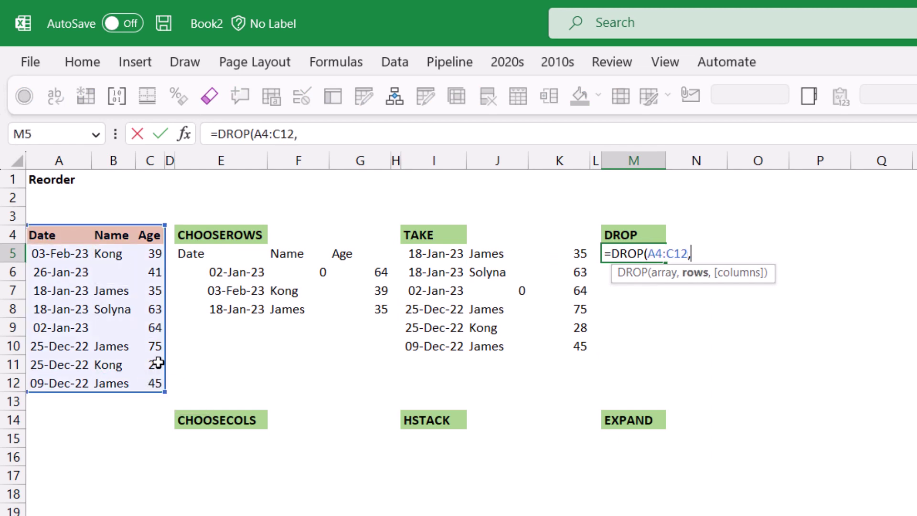
{"action": "type", "text": "3)"}
{"action": "key", "text": "Return"}
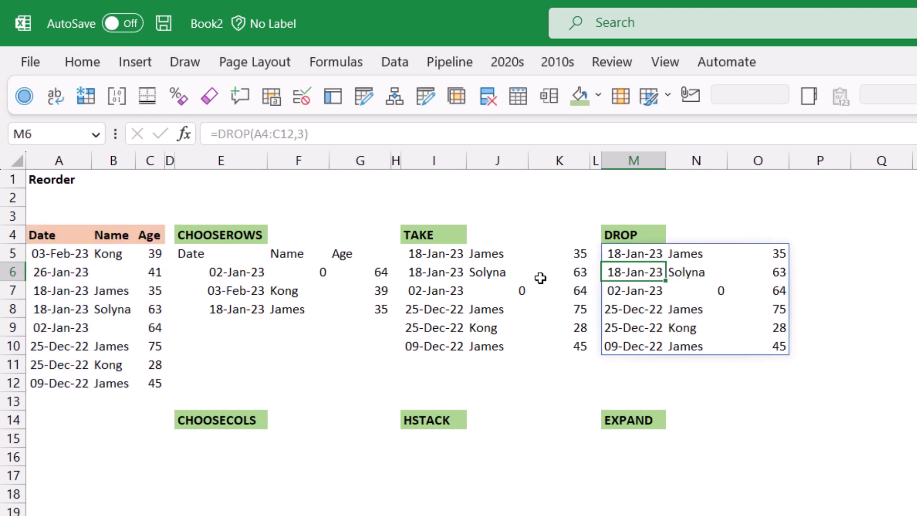
Step: Change the formula to =DROP(A4:C12,-3) to drop the last three rows instead
{"action": "double_click", "coordinate": [625, 256]}
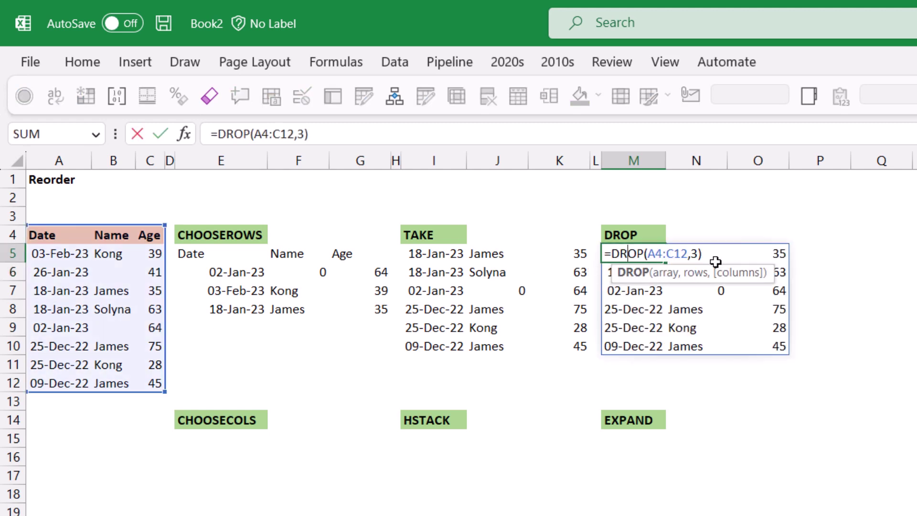
{"action": "left_click", "coordinate": [693, 253]}
{"action": "type", "text": "-"}
{"action": "key", "text": "Return"}
{"action": "key", "text": "Up"}
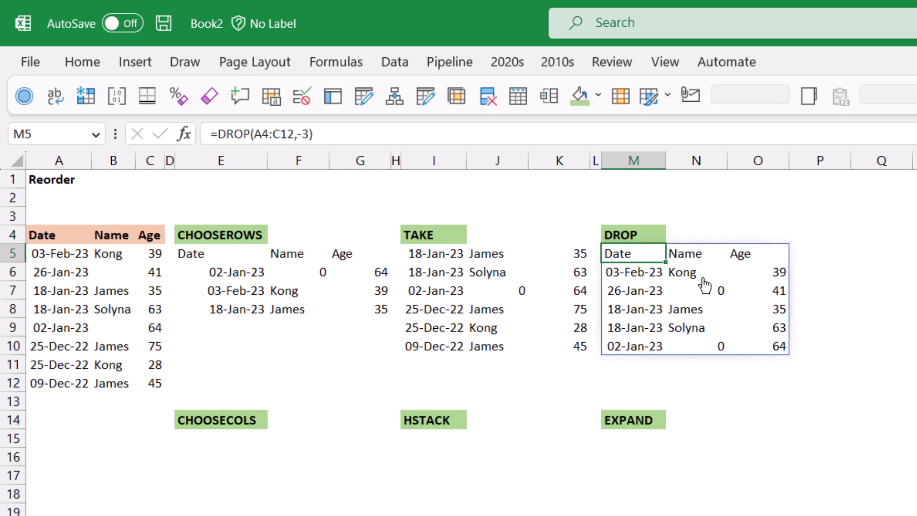
{"action": "key", "text": "Left"}
{"action": "key", "text": "Left"}
{"action": "key", "text": "Left"}
{"action": "key", "text": "Left"}
{"action": "key", "text": "F2"}
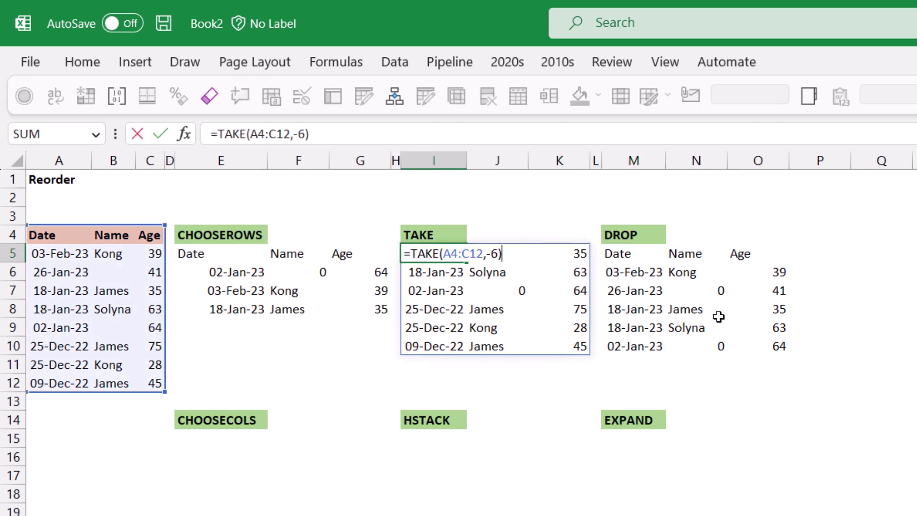
{"action": "key", "text": "Left"}
{"action": "key", "text": "shift+Left"}
{"action": "key", "text": "shift+Left"}
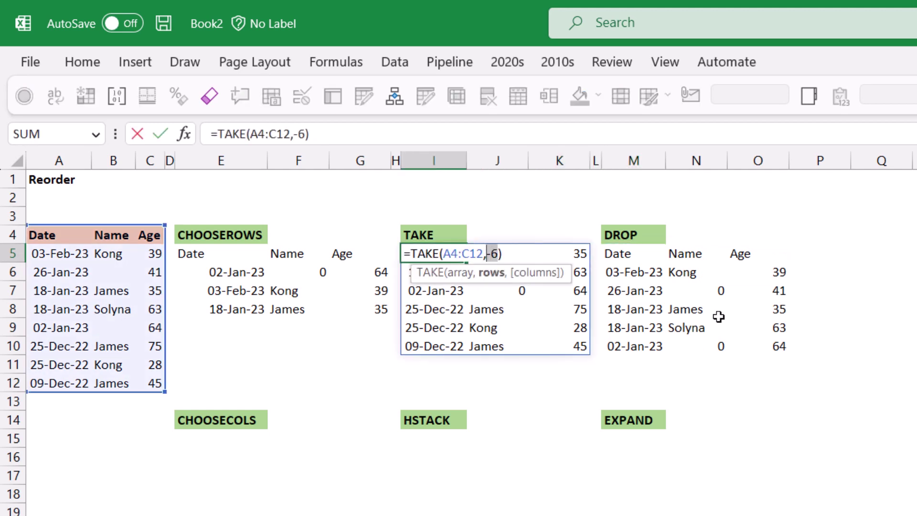
{"action": "key", "text": "BackSpace"}
{"action": "type", "text": ","}
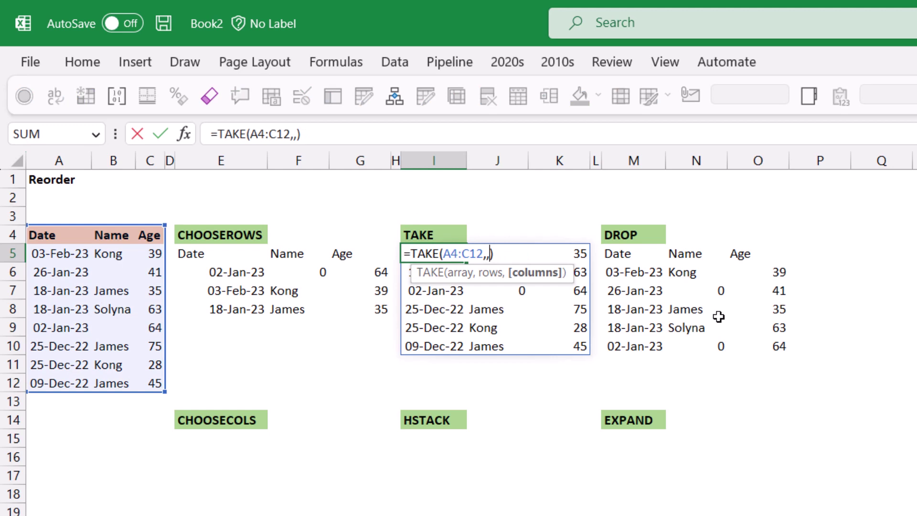
{"action": "type", "text": "2"}
{"action": "key", "text": "Return"}
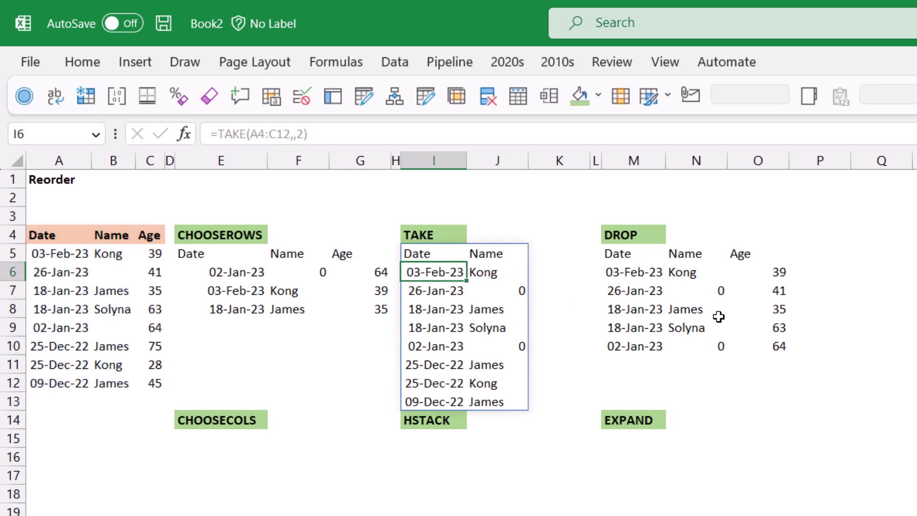
{"action": "key", "text": "Up"}
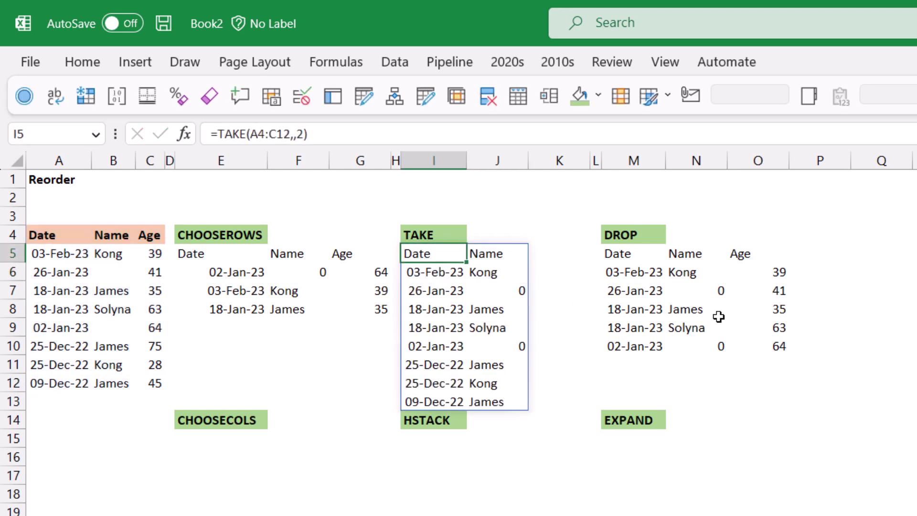
{"action": "key", "text": "Down"}
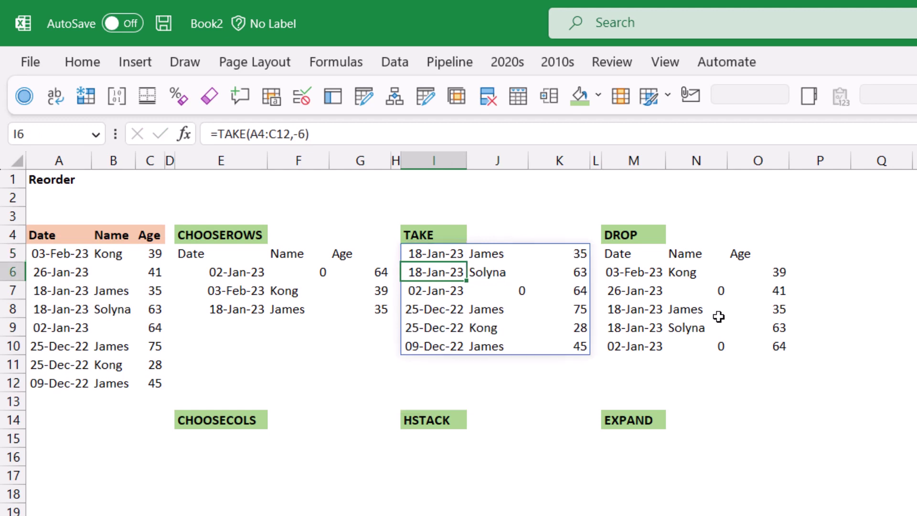
{"action": "key", "text": "Down"}
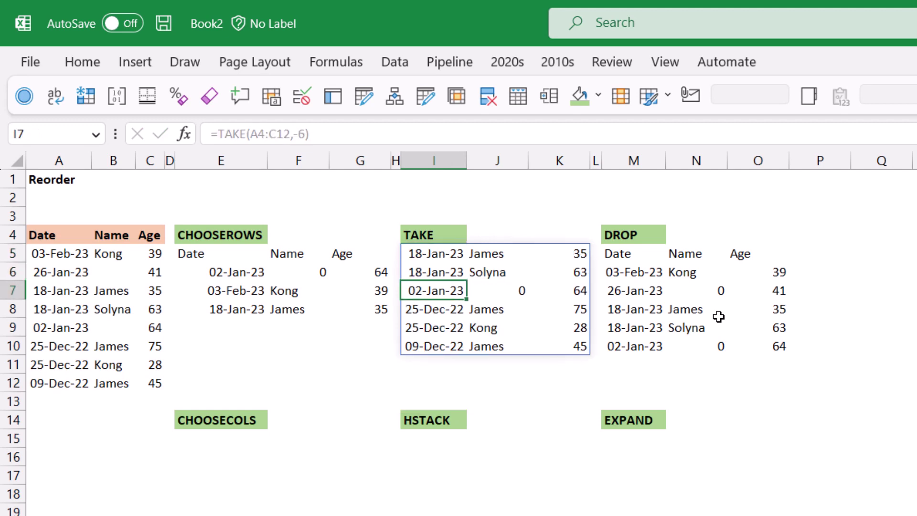
{"action": "key", "text": "Down"}
{"action": "key", "text": "Down"}
{"action": "key", "text": "Down"}
{"action": "key", "text": "Down"}
{"action": "key", "text": "Down"}
{"action": "key", "text": "Down"}
{"action": "key", "text": "Down"}
{"action": "key", "text": "Down"}
{"action": "key", "text": "Left"}
{"action": "key", "text": "Left"}
{"action": "key", "text": "Left"}
{"action": "key", "text": "Left"}
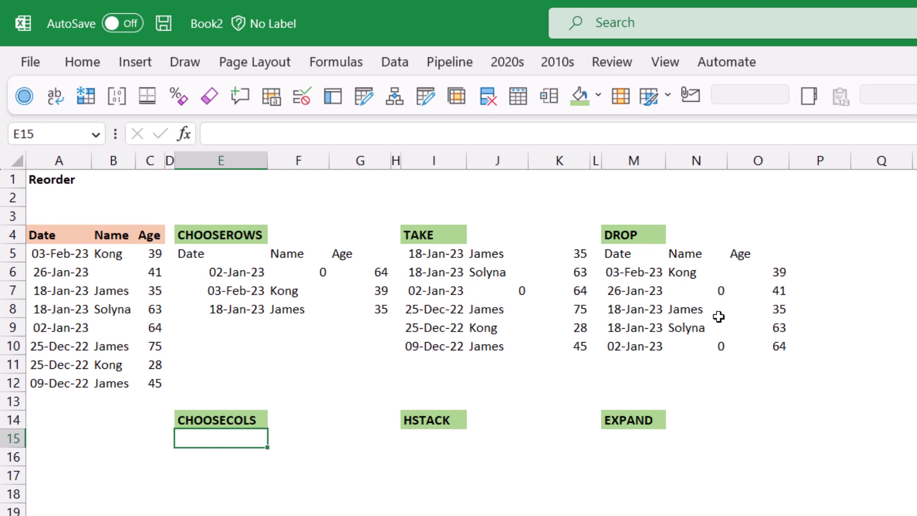
Step: Enter =CHOOSECOLS(A4:C12,1,3) in E15 to list the Date and Age columns
{"action": "type", "text": "="}
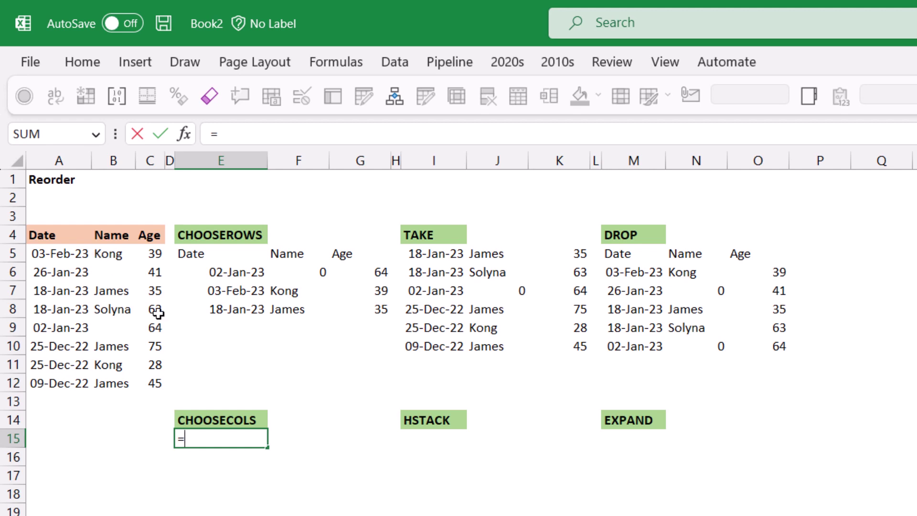
{"action": "type", "text": "choo"}
{"action": "key", "text": "Down"}
{"action": "key", "text": "Tab"}
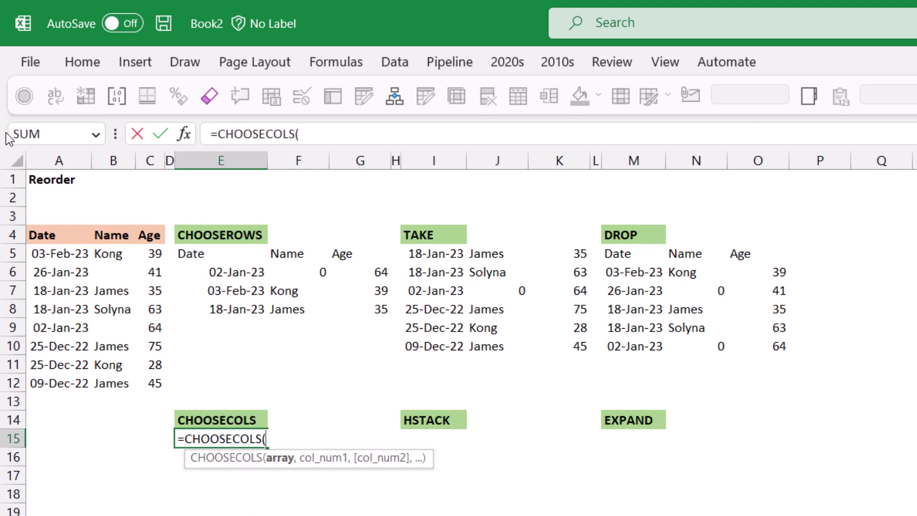
{"action": "left_click_drag", "start_coordinate": [65, 228], "coordinate": [155, 383]}
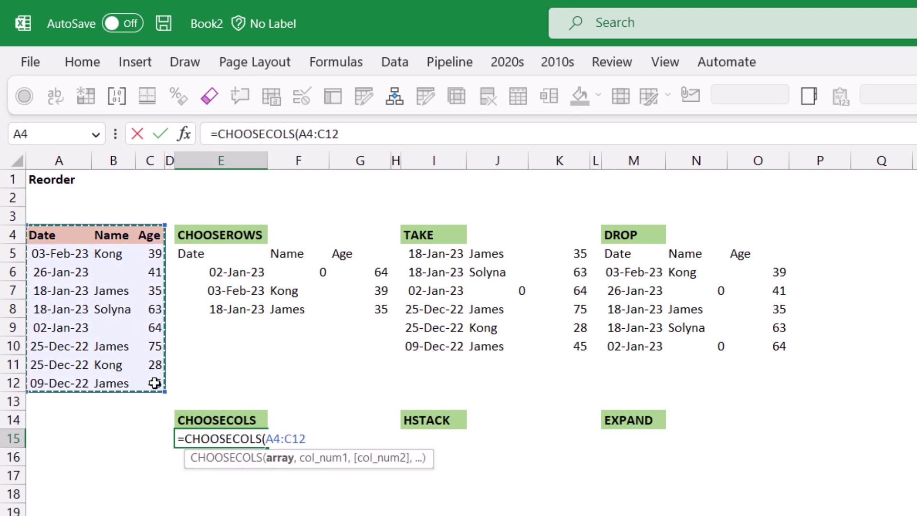
{"action": "type", "text": ",1,"}
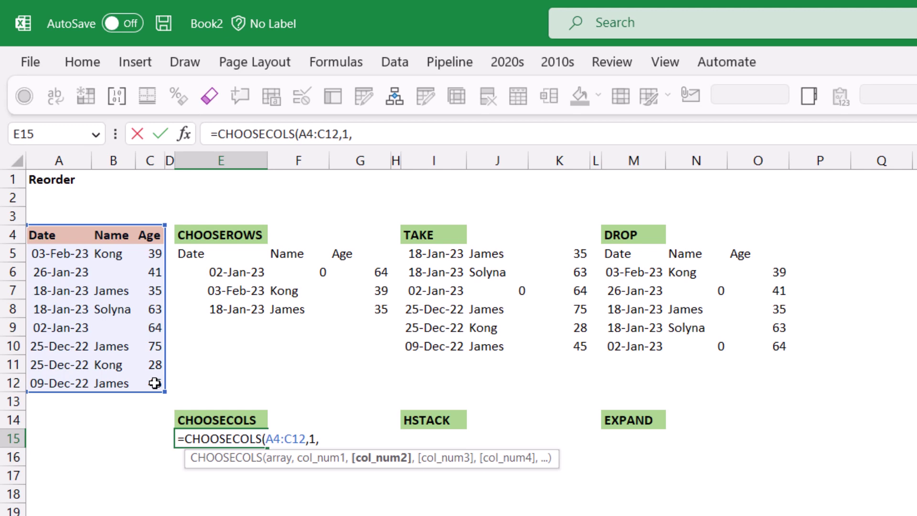
{"action": "type", "text": "3)"}
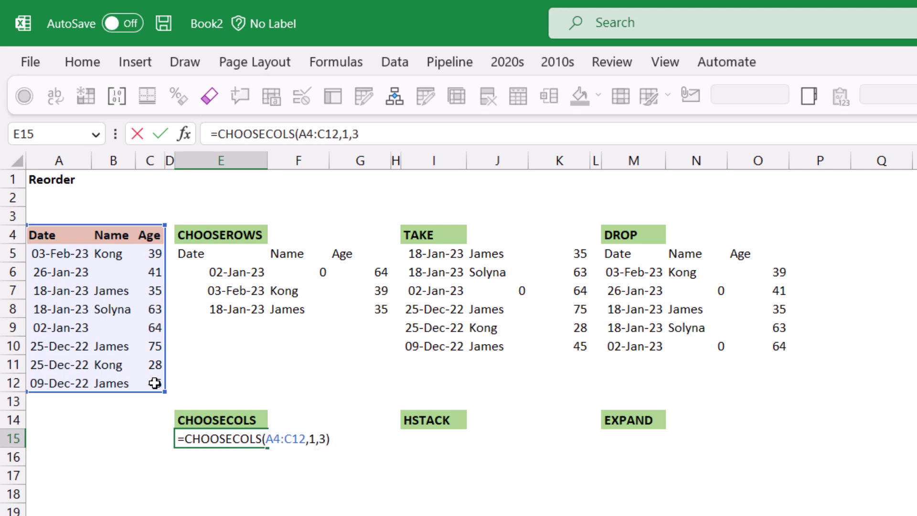
{"action": "key", "text": "Return"}
Step: Extend the formula to =CHOOSECOLS(A4:C12,1,3,2) so Name follows Date and Age
{"action": "key", "text": "Up"}
{"action": "key", "text": "F2"}
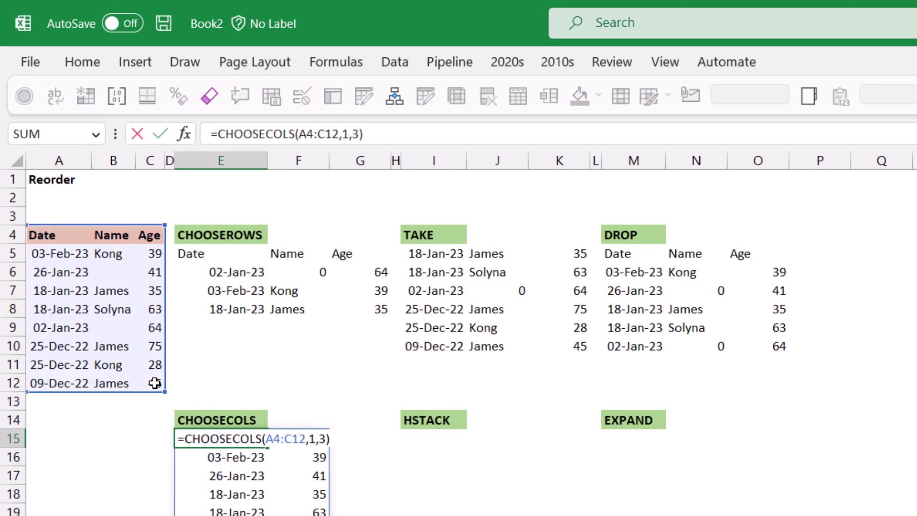
{"action": "key", "text": "BackSpace"}
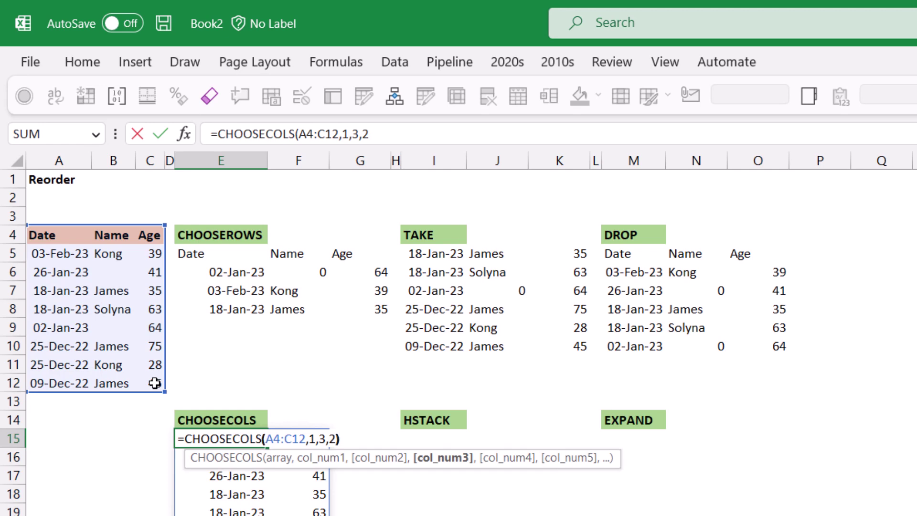
{"action": "type", "text": ",2)"}
{"action": "key", "text": "Return"}
{"action": "key", "text": "Up"}
{"action": "key", "text": "Right"}
{"action": "key", "text": "Right"}
{"action": "key", "text": "Right"}
{"action": "key", "text": "Right"}
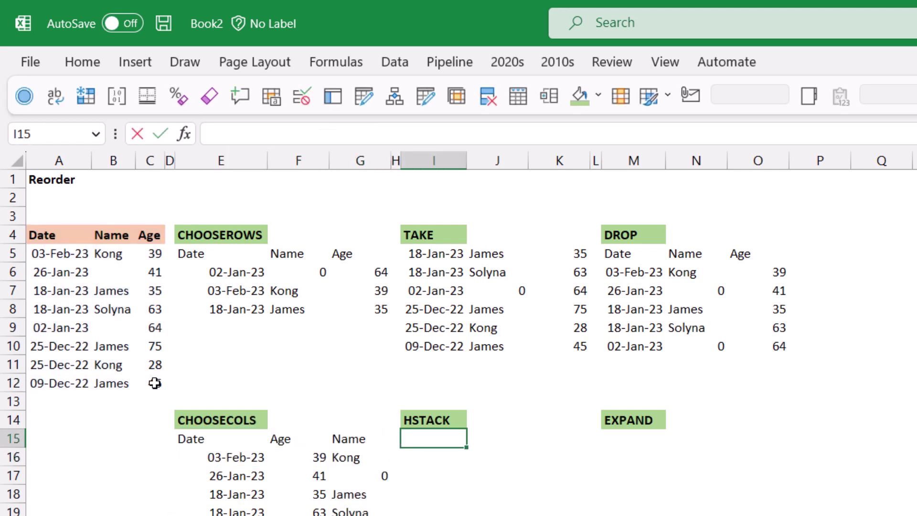
Step: Enter =HSTACK(A4:A12,C4:C12,B4:B12) in I15 to stack Date, Age and Name side by side
{"action": "type", "text": "=hsta"}
{"action": "key", "text": "Tab"}
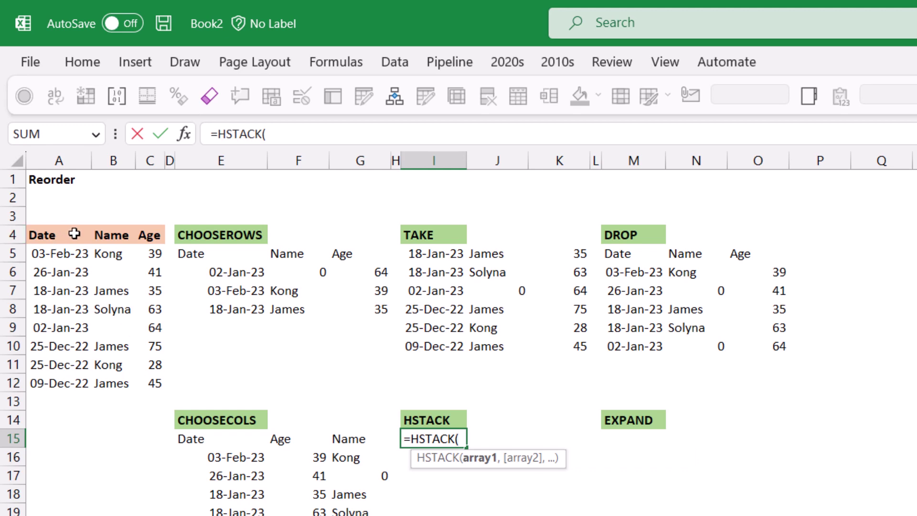
{"action": "left_click_drag", "start_coordinate": [74, 234], "coordinate": [49, 379]}
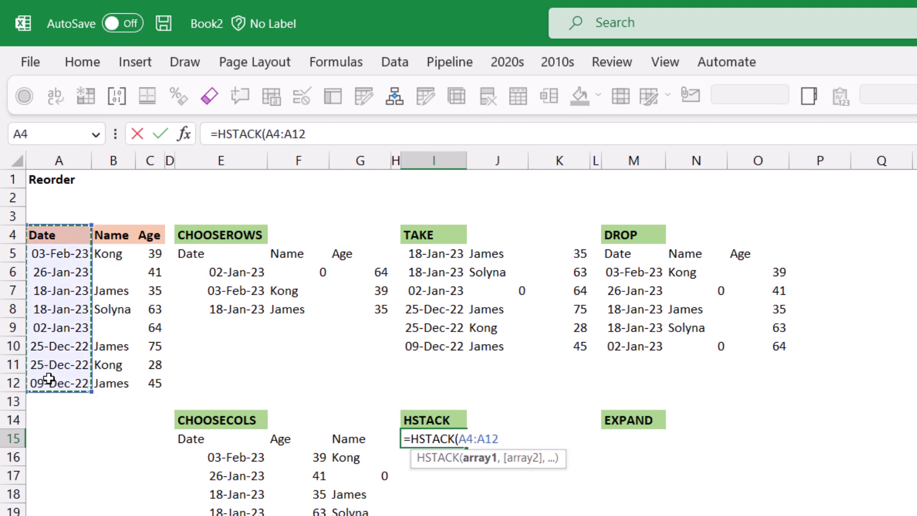
{"action": "type", "text": ","}
{"action": "left_click_drag", "start_coordinate": [149, 234], "coordinate": [149, 379]}
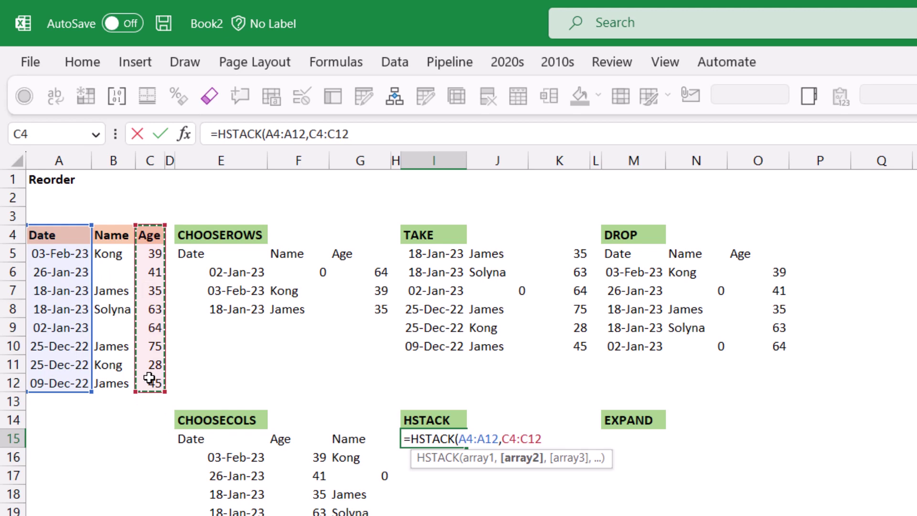
{"action": "type", "text": ","}
{"action": "left_click_drag", "start_coordinate": [113, 238], "coordinate": [107, 376]}
{"action": "key", "text": "Return"}
{"action": "key", "text": "Up"}
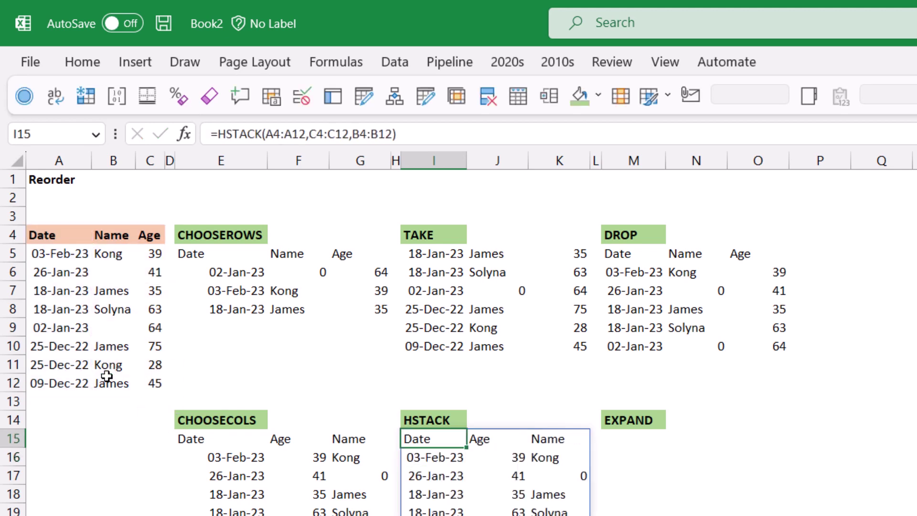
Step: Insert a column before column B to test how CHOOSECOLS and HSTACK adjust, then undo it
{"action": "right_click", "coordinate": [113, 160]}
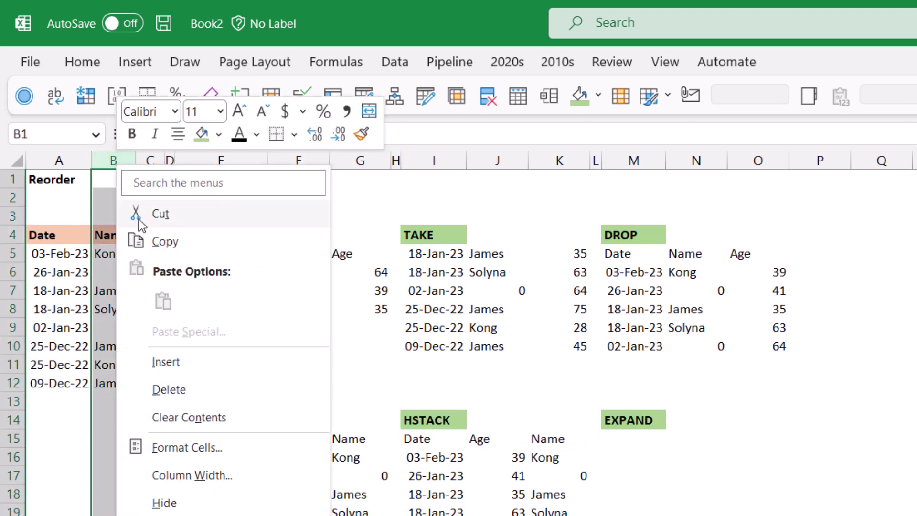
{"action": "left_click", "coordinate": [201, 360]}
{"action": "left_click", "coordinate": [397, 455]}
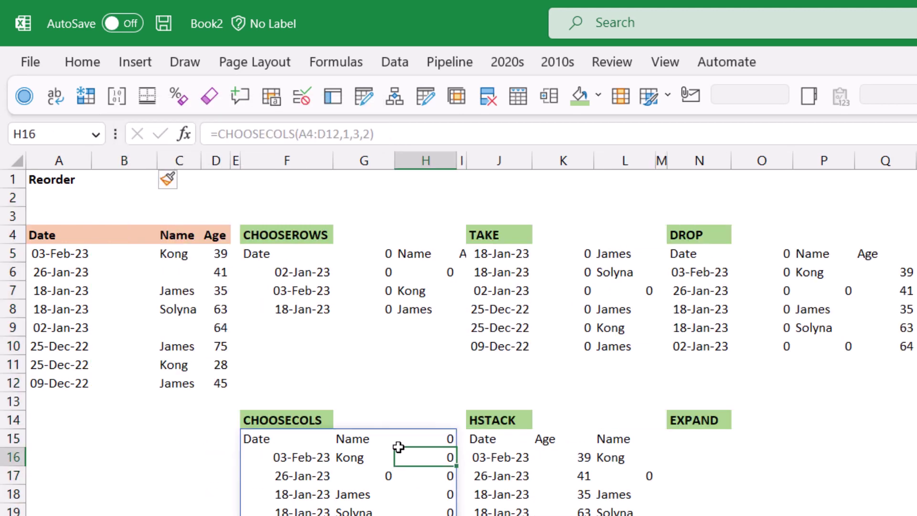
{"action": "left_click_drag", "start_coordinate": [420, 440], "coordinate": [425, 515]}
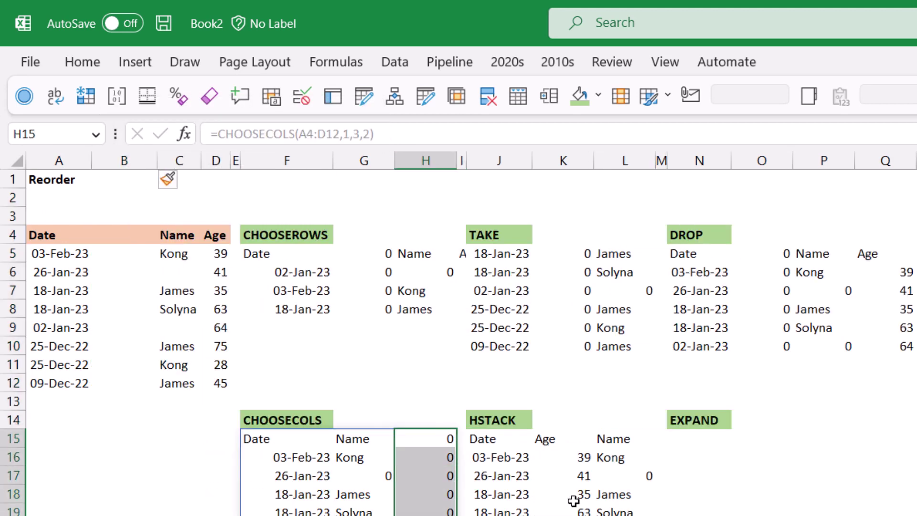
{"action": "left_click", "coordinate": [526, 437]}
{"action": "key", "text": "ctrl+z"}
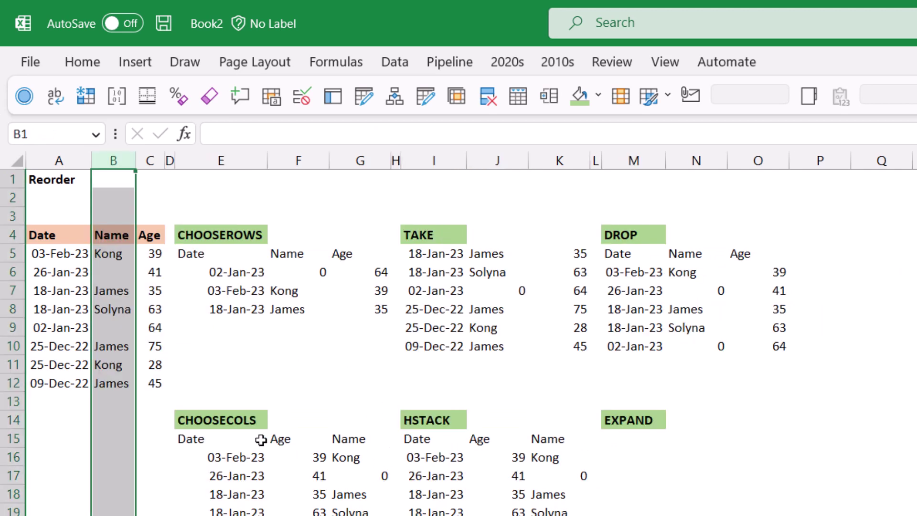
{"action": "left_click_drag", "start_coordinate": [197, 440], "coordinate": [378, 515]}
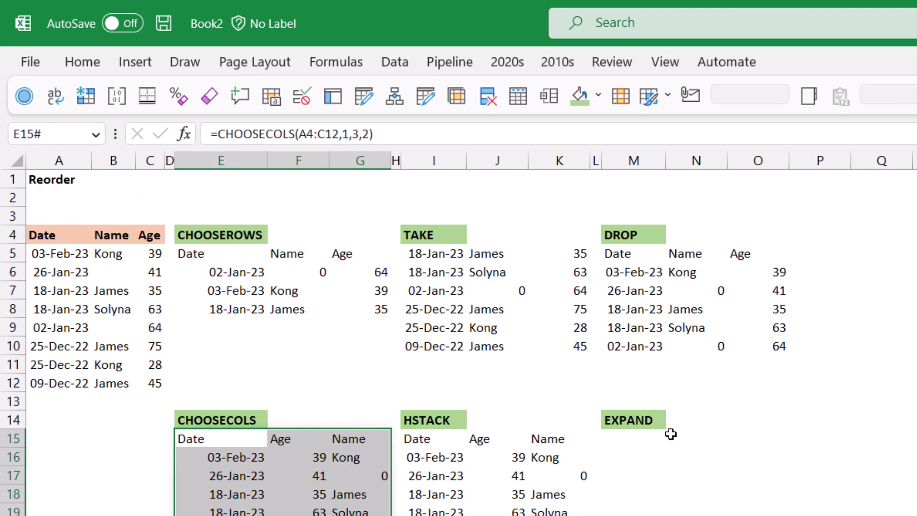
{"action": "left_click", "coordinate": [630, 444]}
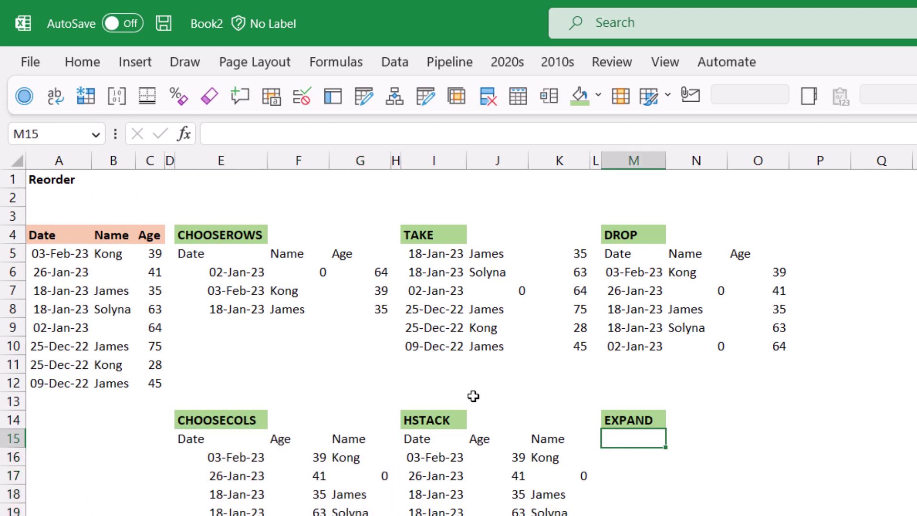
Step: Enter =EXPAND(A4:C12,12,5) in M15 to expand the table to 12 rows by 5 columns
{"action": "type", "text": "=expa"}
{"action": "key", "text": "Tab"}
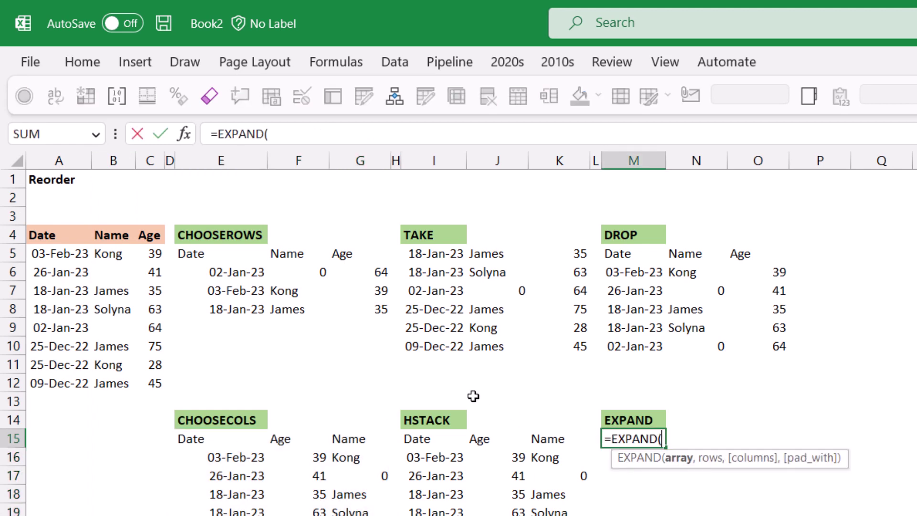
{"action": "left_click_drag", "start_coordinate": [62, 241], "coordinate": [147, 382]}
{"action": "type", "text": ","}
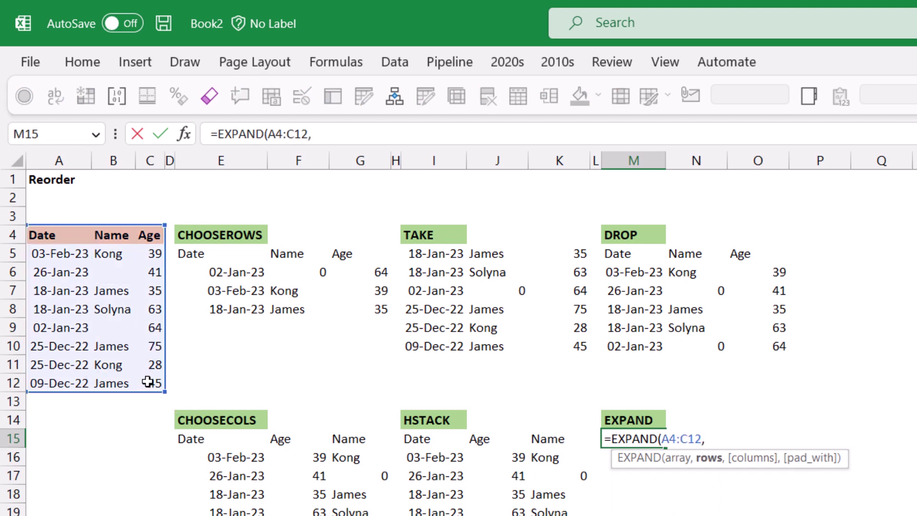
{"action": "type", "text": "12,5)"}
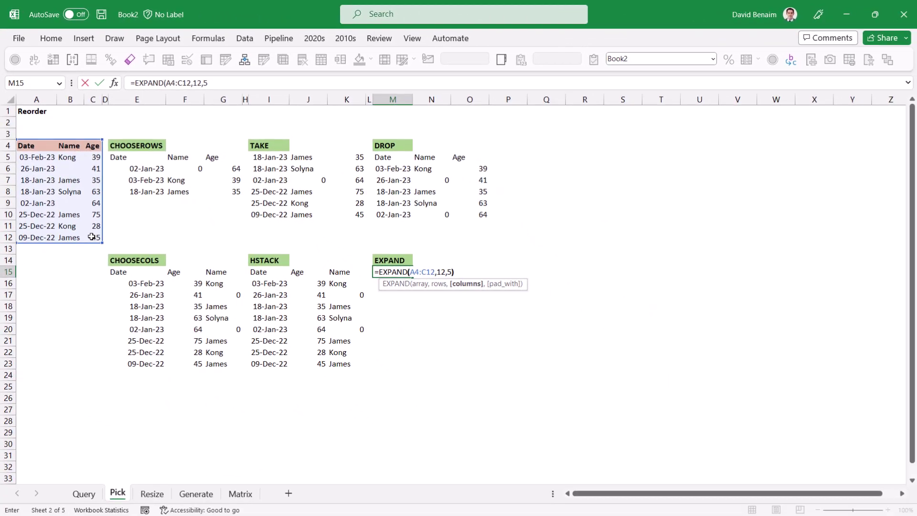
{"action": "key", "text": "ctrl+Return"}
Step: Add an empty pad_with argument so EXPAND pads with blanks, then switch to the Resize sheet
{"action": "key", "text": "F2"}
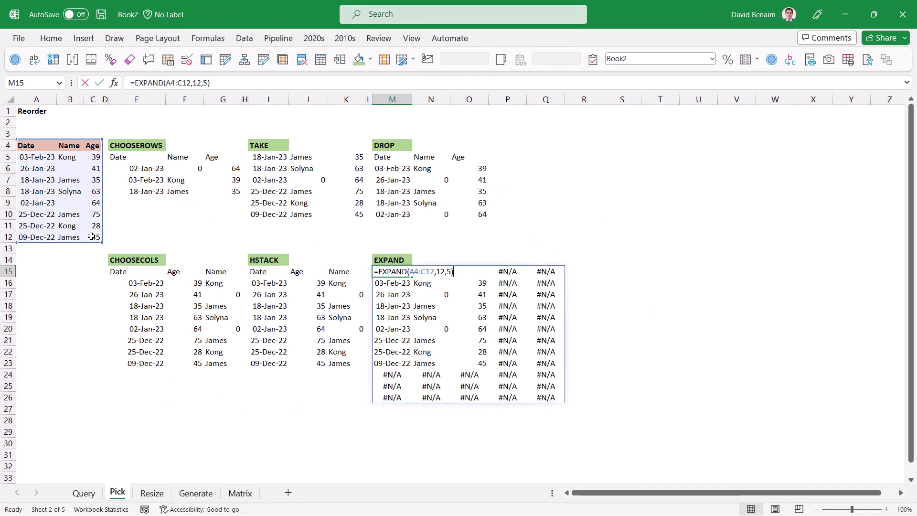
{"action": "key", "text": "Left"}
{"action": "type", "text": ","}
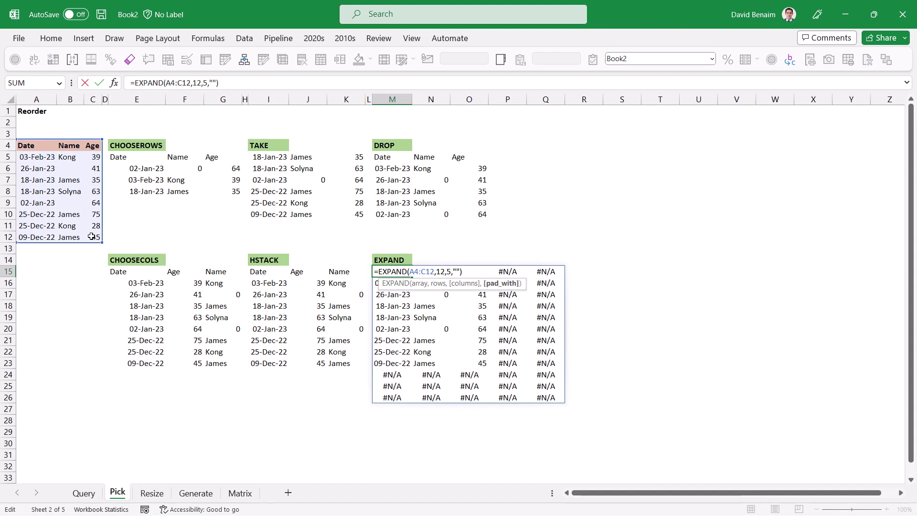
{"action": "key", "text": "ctrl+Return"}
{"action": "key", "text": "Right"}
{"action": "key", "text": "Right"}
{"action": "key", "text": "Right"}
{"action": "key", "text": "Right"}
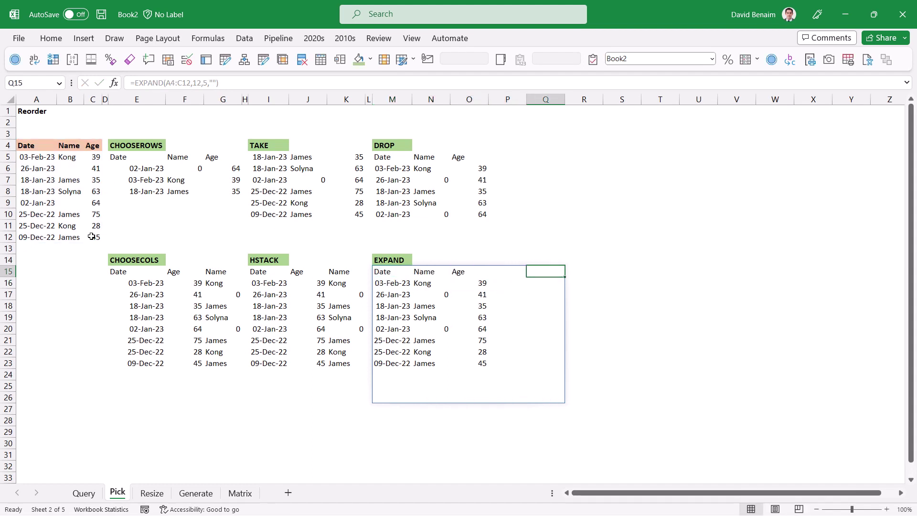
{"action": "key", "text": "Left"}
{"action": "key", "text": "Left"}
{"action": "key", "text": "Left"}
{"action": "key", "text": "Left"}
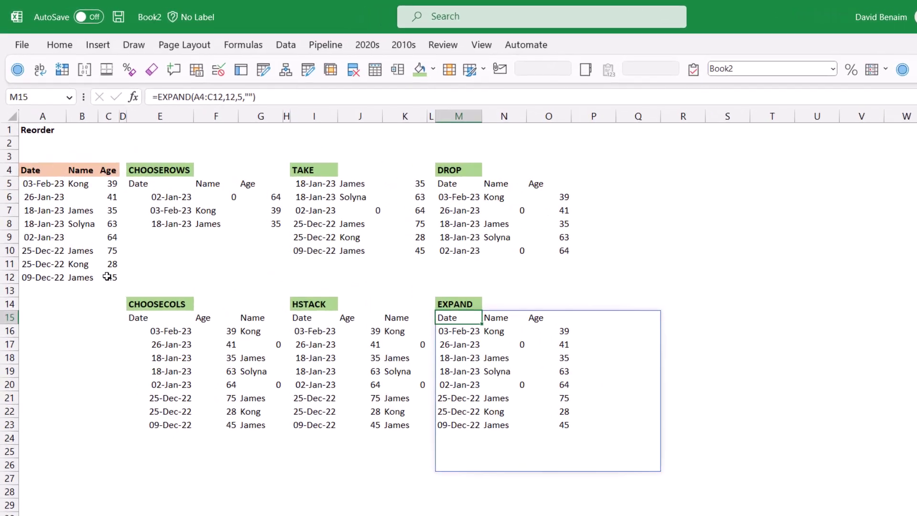
{"action": "key", "text": "ctrl+Page_Down"}
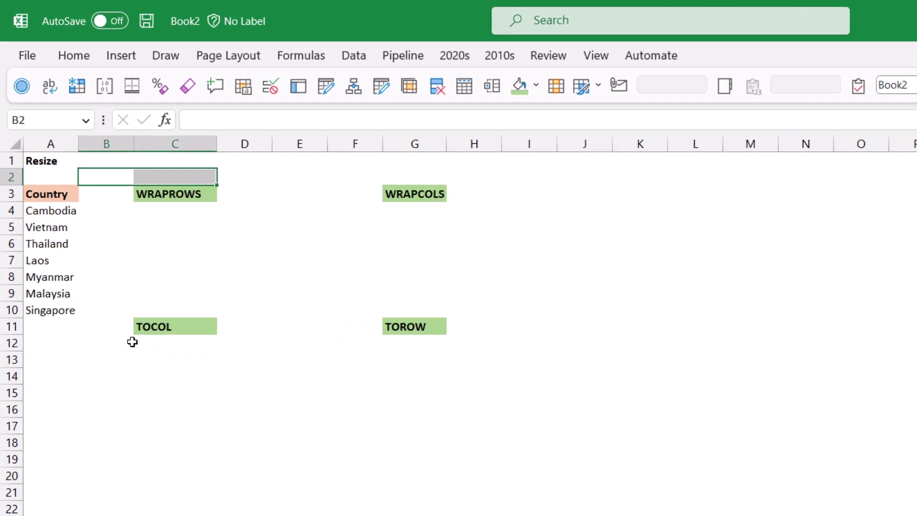
Step: Enter =WRAPROWS(A4:A10,2,"") in C4 to wrap the countries into two-column rows with blank padding
{"action": "key", "text": "Down"}
{"action": "key", "text": "Down"}
{"action": "key", "text": "Right"}
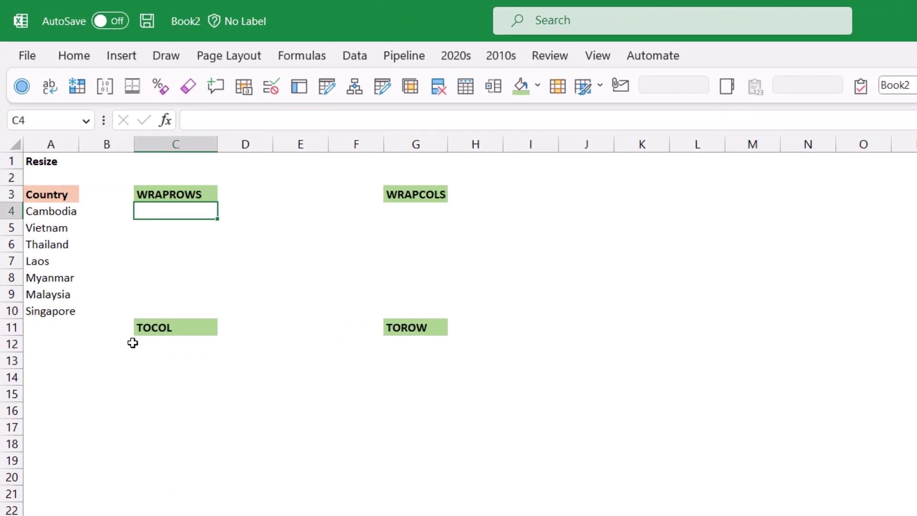
{"action": "type", "text": "=wrapr"}
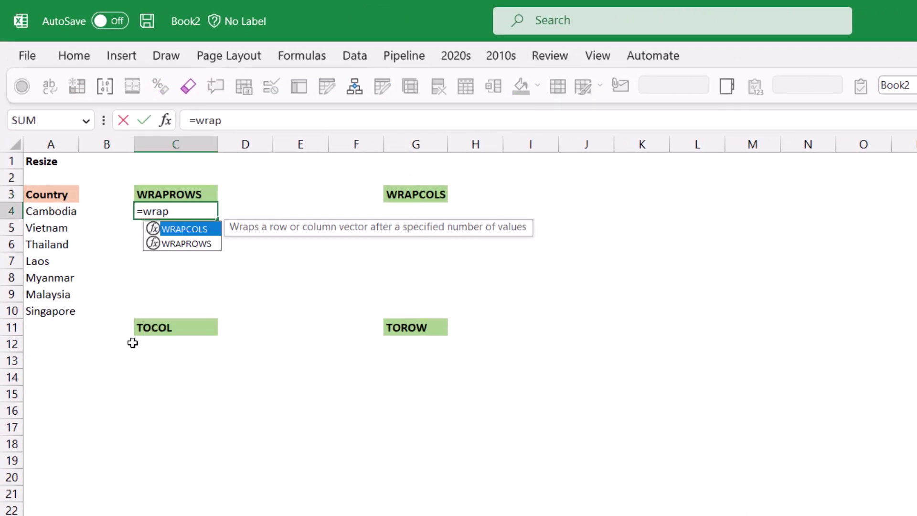
{"action": "key", "text": "Tab"}
{"action": "key", "text": "Left"}
{"action": "key", "text": "Left"}
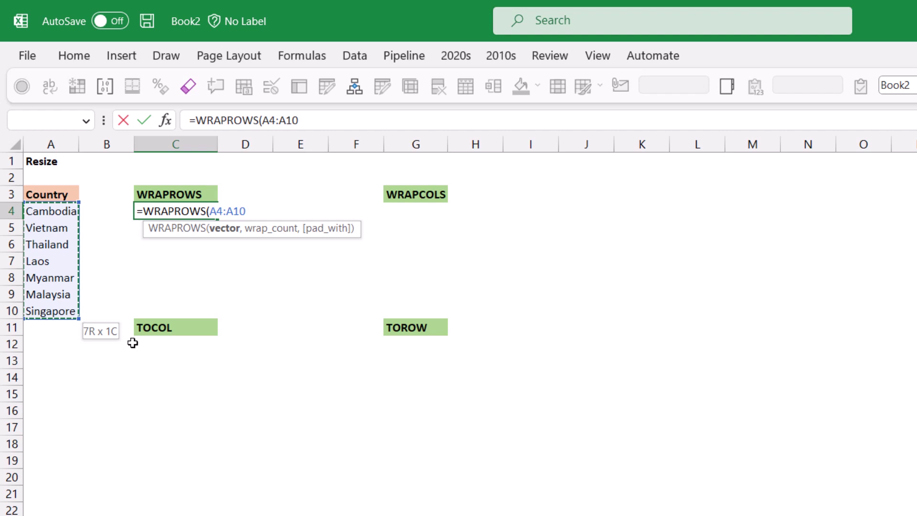
{"action": "type", "text": ",2"}
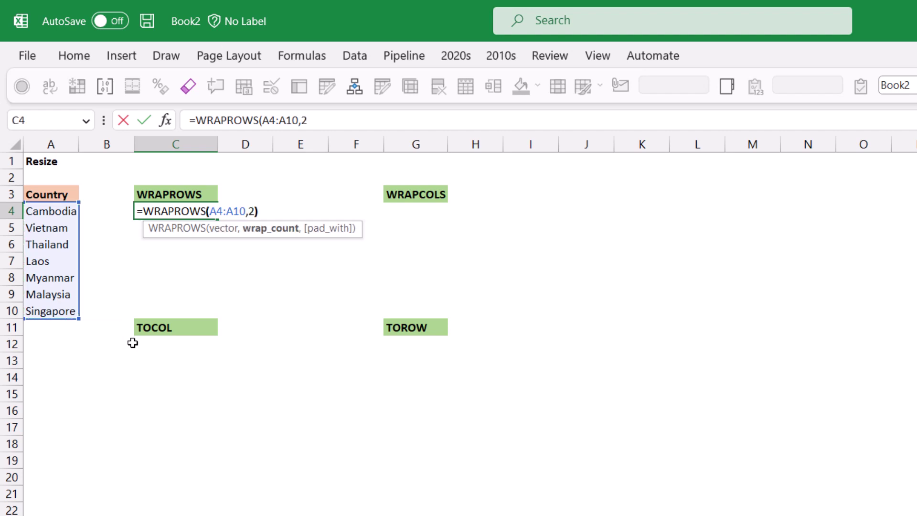
{"action": "key", "text": "Return"}
{"action": "key", "text": "Up"}
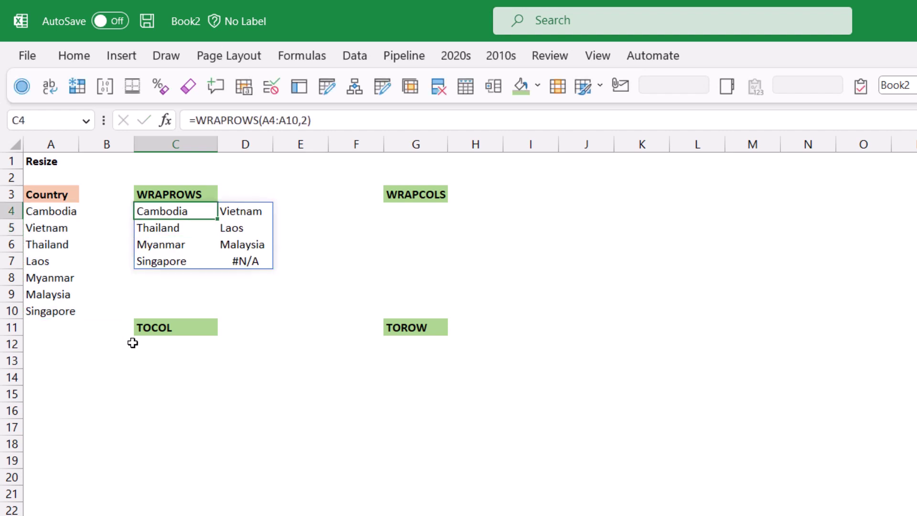
{"action": "key", "text": "F2"}
{"action": "key", "text": "Left"}
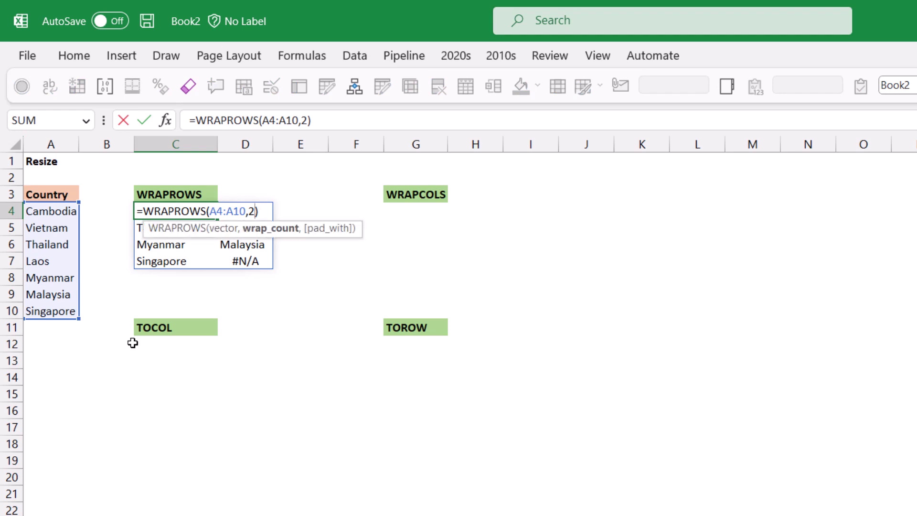
{"action": "type", "text": ",\"\""}
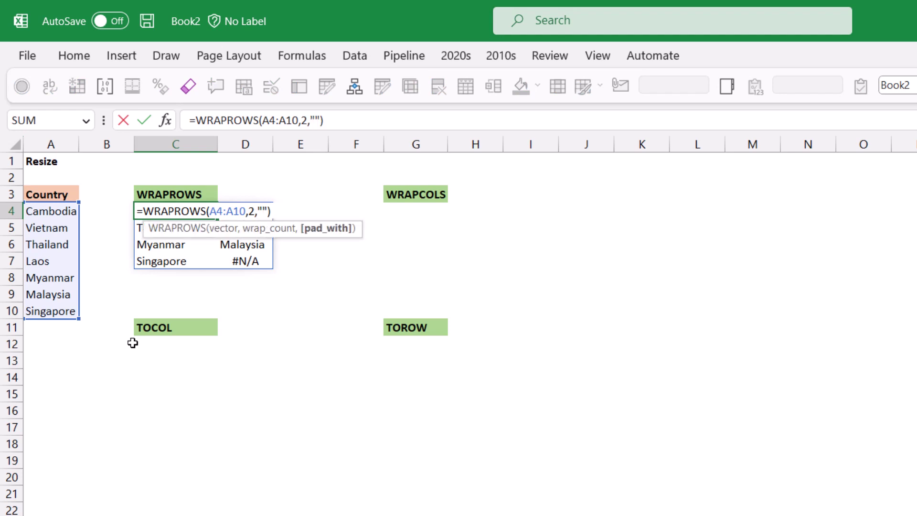
{"action": "key", "text": "Return"}
{"action": "key", "text": "Up"}
Step: Enter =WRAPCOLS(A4:A10,2) in G4 to wrap the countries into two-row columns
{"action": "key", "text": "Right"}
{"action": "key", "text": "Right"}
{"action": "key", "text": "Right"}
{"action": "key", "text": "Right"}
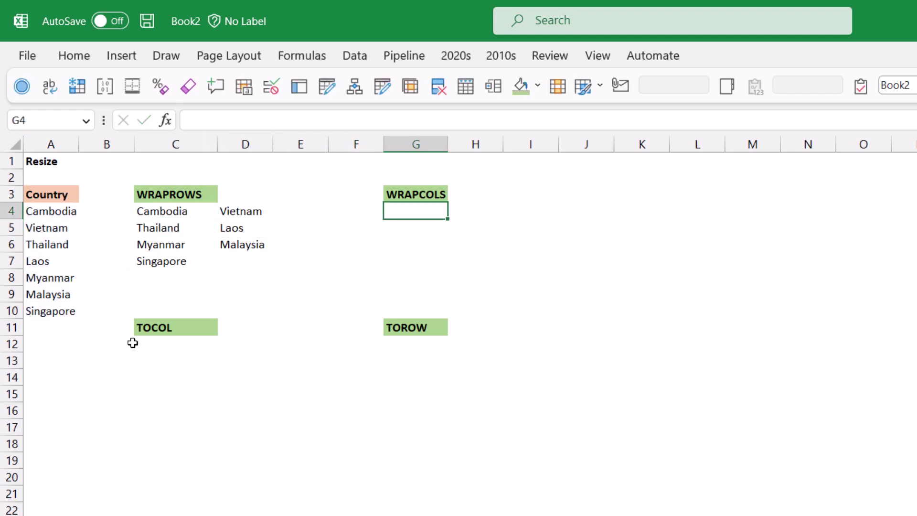
{"action": "type", "text": "=w"}
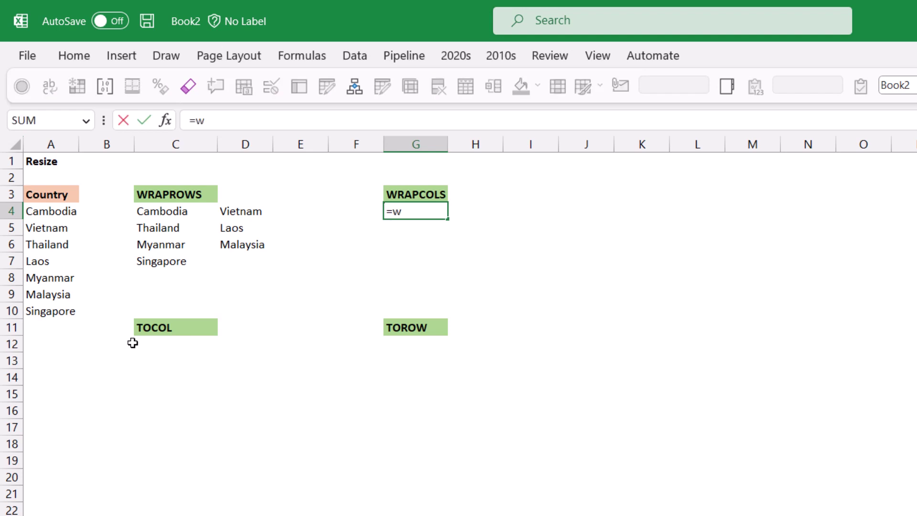
{"action": "type", "text": "rap"}
{"action": "key", "text": "Tab"}
{"action": "key", "text": "Left"}
{"action": "key", "text": "Left"}
{"action": "key", "text": "Left"}
{"action": "key", "text": "Left"}
{"action": "key", "text": "Left"}
{"action": "key", "text": "Left"}
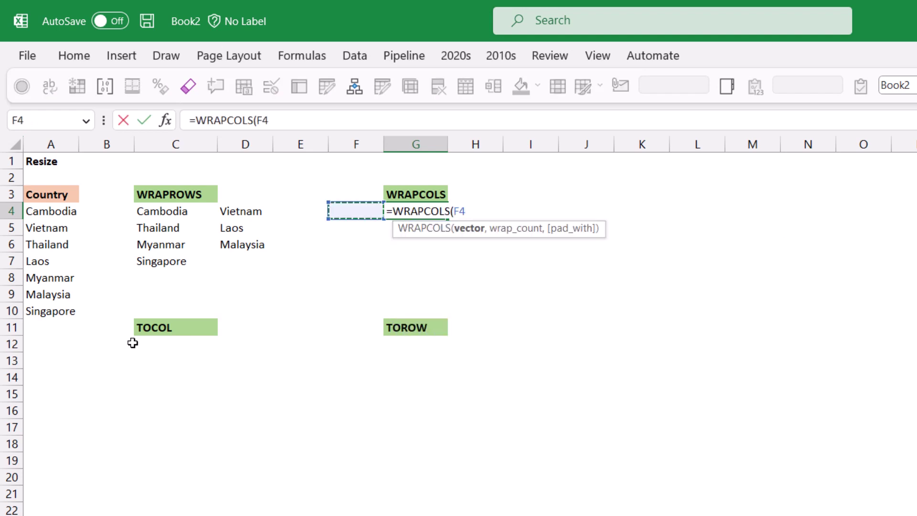
{"action": "key", "text": "ctrl+shift+Down"}
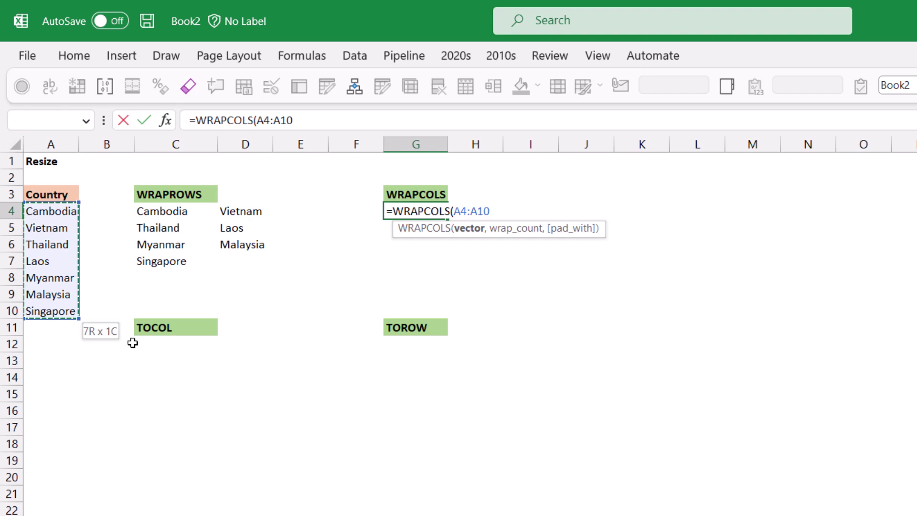
{"action": "type", "text": ",2)"}
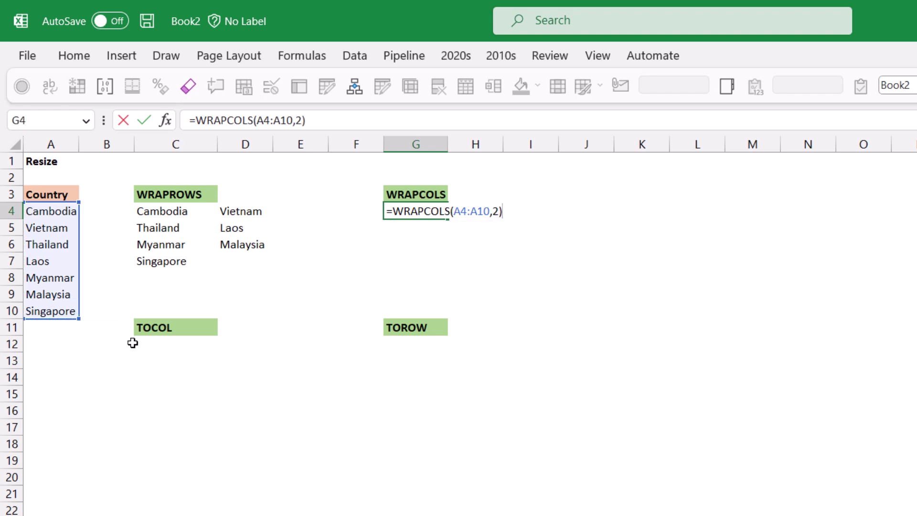
{"action": "key", "text": "Return"}
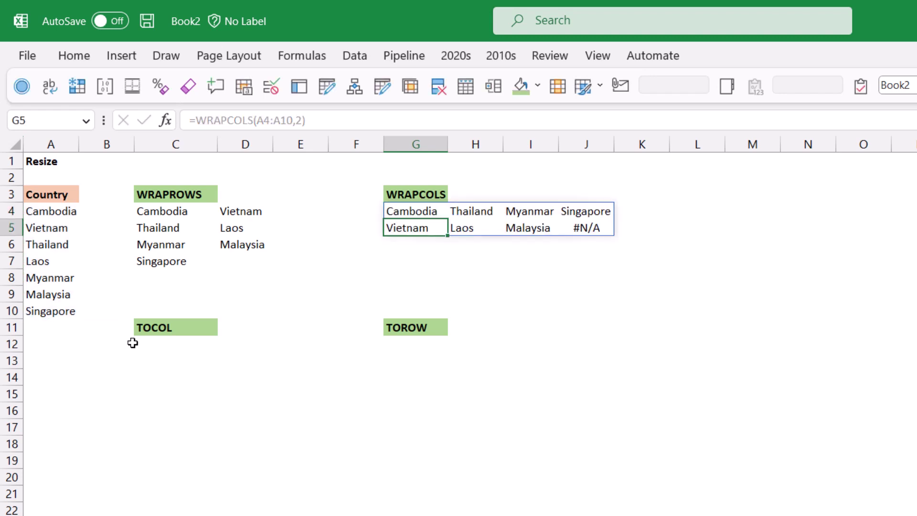
{"action": "key", "text": "Up"}
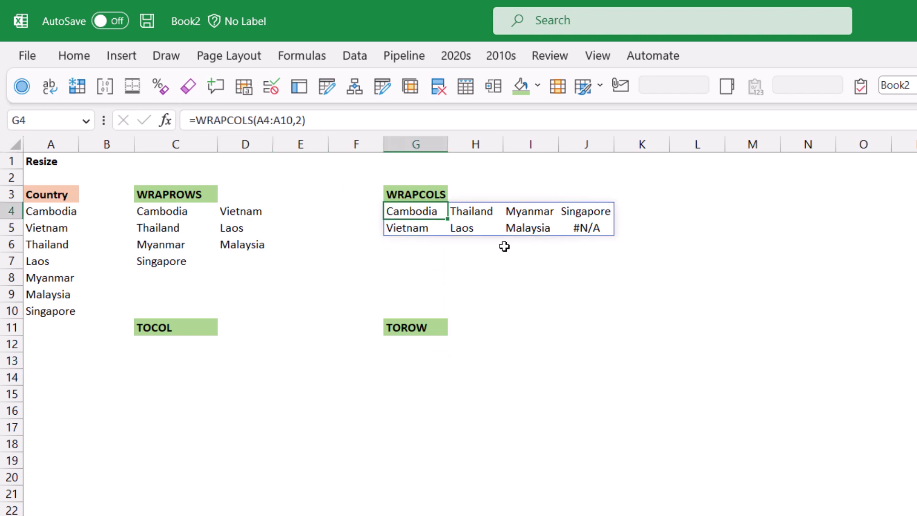
{"action": "left_click", "coordinate": [162, 344]}
Step: In C12 enter =TOCOL(C4#) to stack the WRAPROWS countries into one column
{"action": "type", "text": "="}
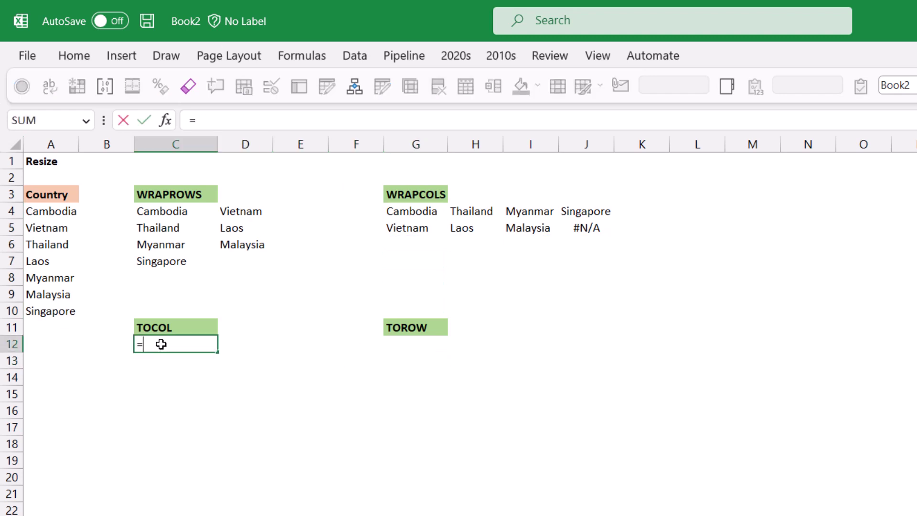
{"action": "type", "text": "toco"}
{"action": "key", "text": "Tab"}
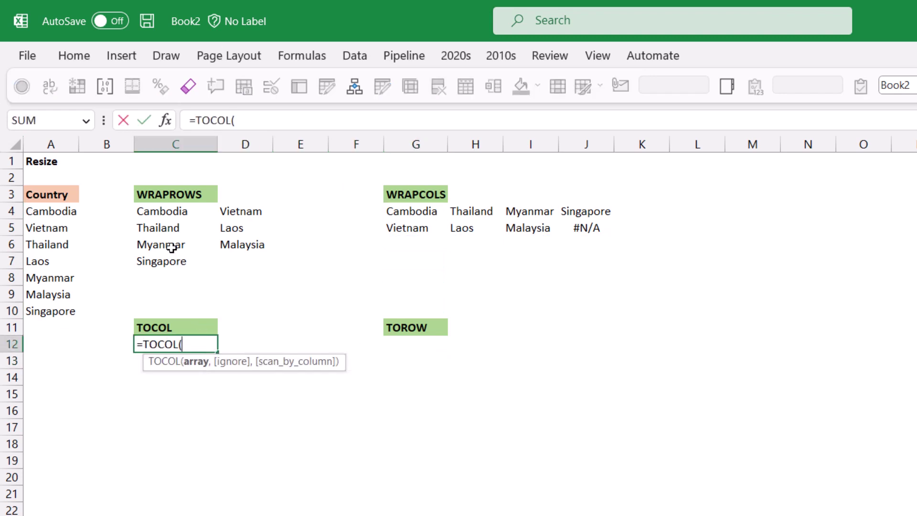
{"action": "left_click_drag", "start_coordinate": [174, 208], "coordinate": [258, 270]}
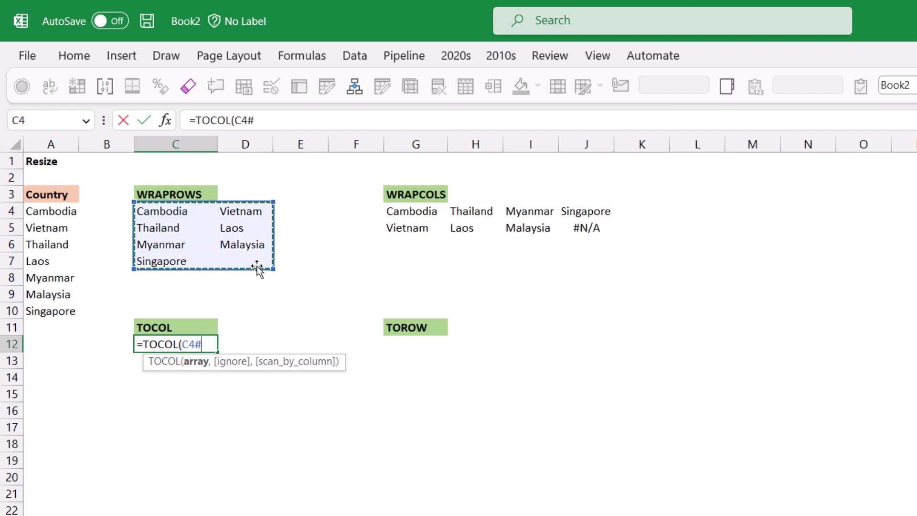
{"action": "key", "text": "Return"}
{"action": "key", "text": "Up"}
{"action": "key", "text": "F2"}
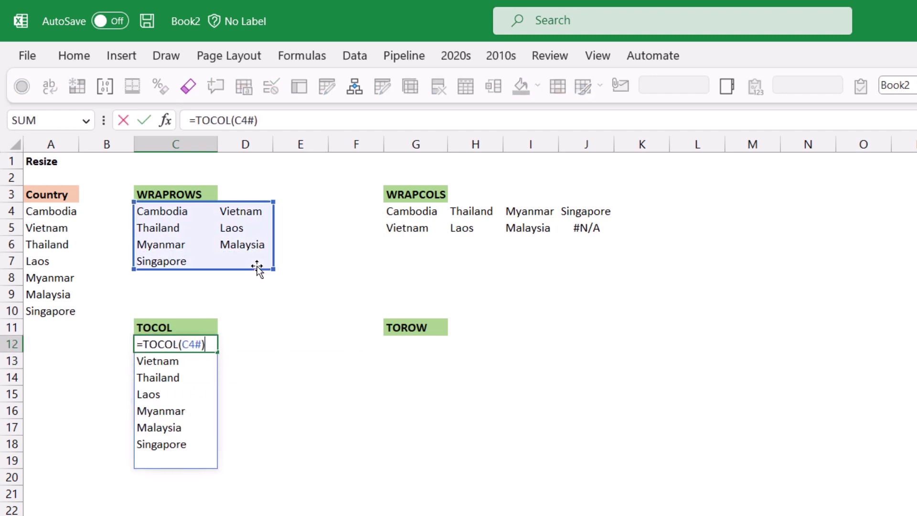
{"action": "key", "text": "Left"}
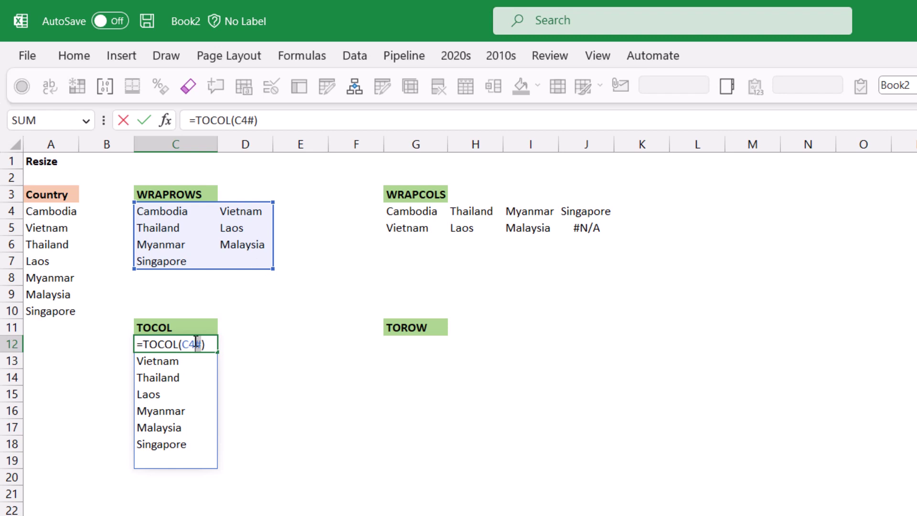
{"action": "key", "text": "shift+Left"}
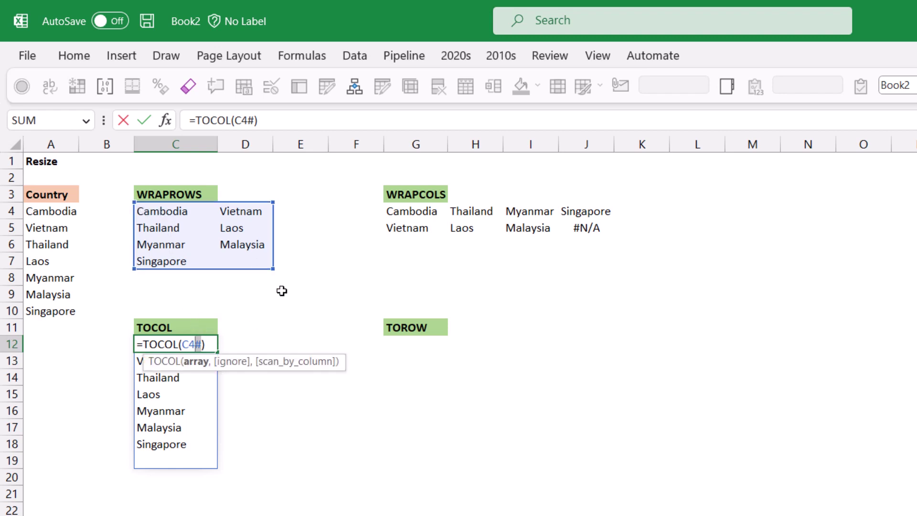
{"action": "left_click_drag", "start_coordinate": [273, 268], "coordinate": [274, 286]}
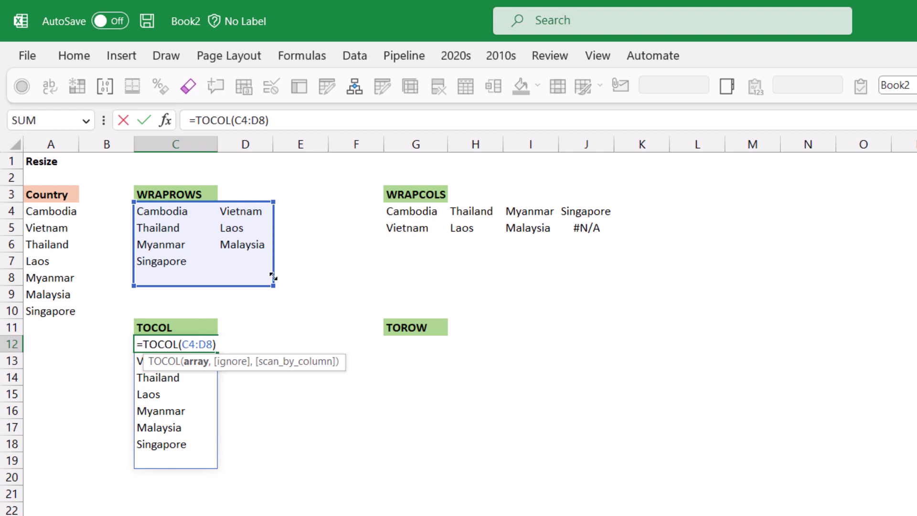
{"action": "key", "text": "ctrl+z"}
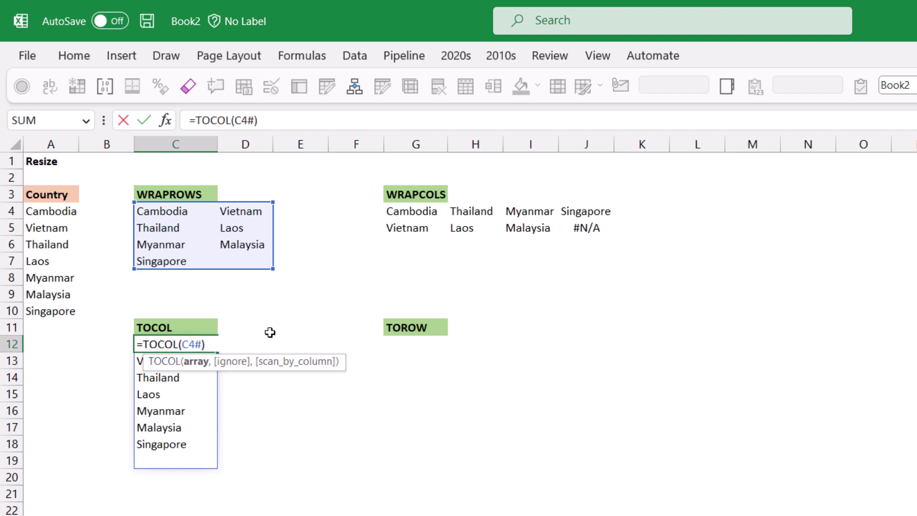
{"action": "key", "text": "Return"}
Step: In G12 enter =TOROW(A4:A10) to list the seven countries in one row
{"action": "key", "text": "Up"}
{"action": "key", "text": "Right"}
{"action": "key", "text": "Right"}
{"action": "key", "text": "Right"}
{"action": "key", "text": "Right"}
{"action": "type", "text": "=tor"}
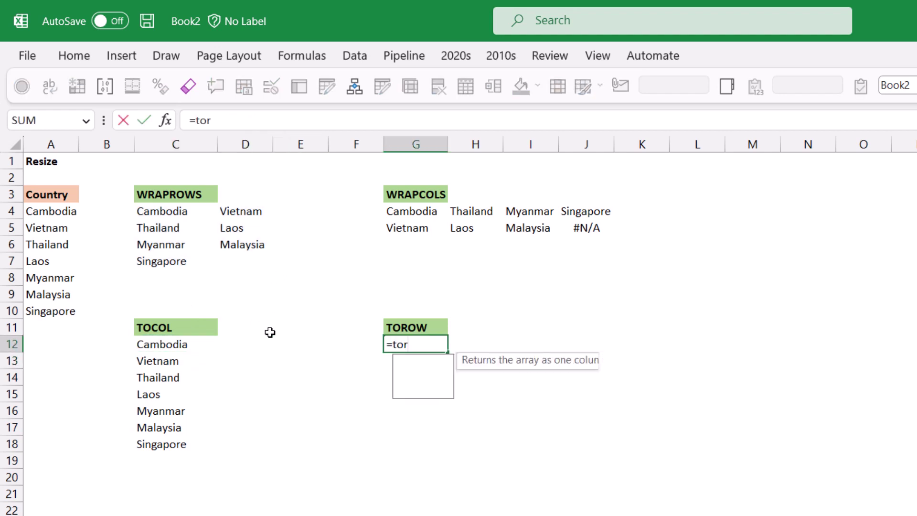
{"action": "type", "text": "o"}
{"action": "key", "text": "Tab"}
{"action": "key", "text": "Left"}
{"action": "key", "text": "Left"}
{"action": "key", "text": "Left"}
{"action": "key", "text": "Left"}
{"action": "key", "text": "Left"}
{"action": "key", "text": "Left"}
{"action": "key", "text": "Up"}
{"action": "key", "text": "Up"}
{"action": "key", "text": "Up"}
{"action": "key", "text": "Up"}
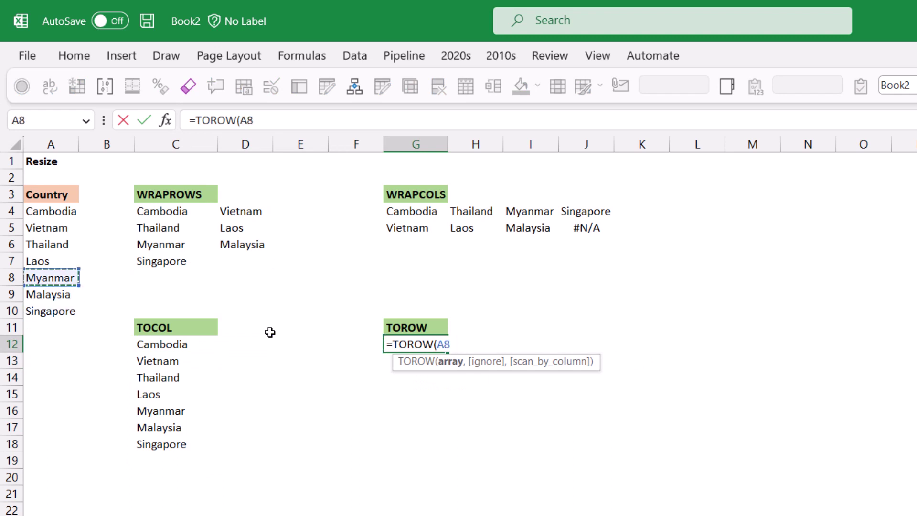
{"action": "key", "text": "Up"}
{"action": "key", "text": "Up"}
{"action": "key", "text": "Up"}
{"action": "key", "text": "Up"}
{"action": "key", "text": "ctrl+shift+Down"}
{"action": "key", "text": "Return"}
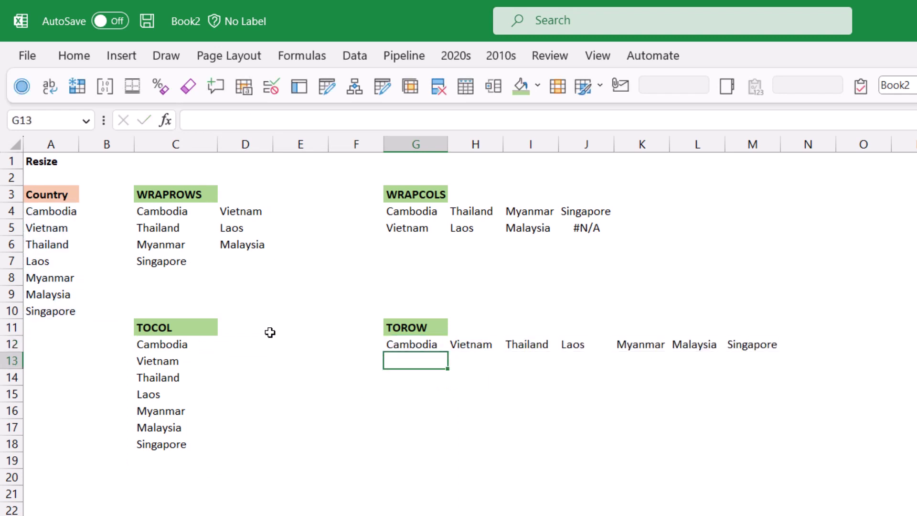
Step: Try adding optional arguments to the TOROW formula, then remove the extra commas
{"action": "key", "text": "Up"}
{"action": "key", "text": "F2"}
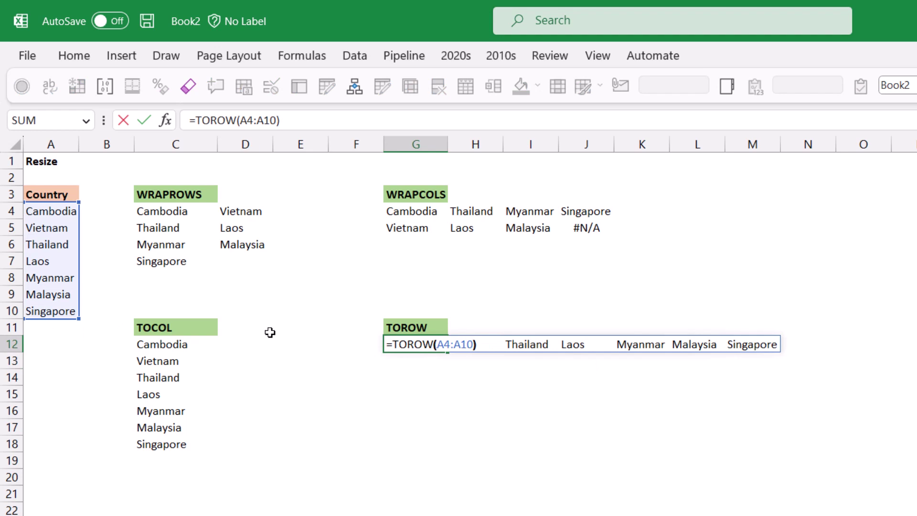
{"action": "key", "text": "Left"}
{"action": "type", "text": ","}
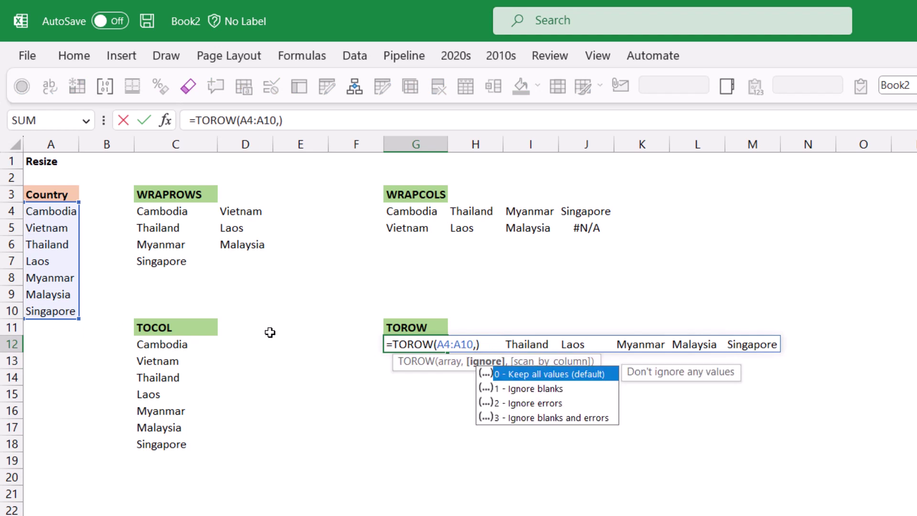
{"action": "type", "text": ","}
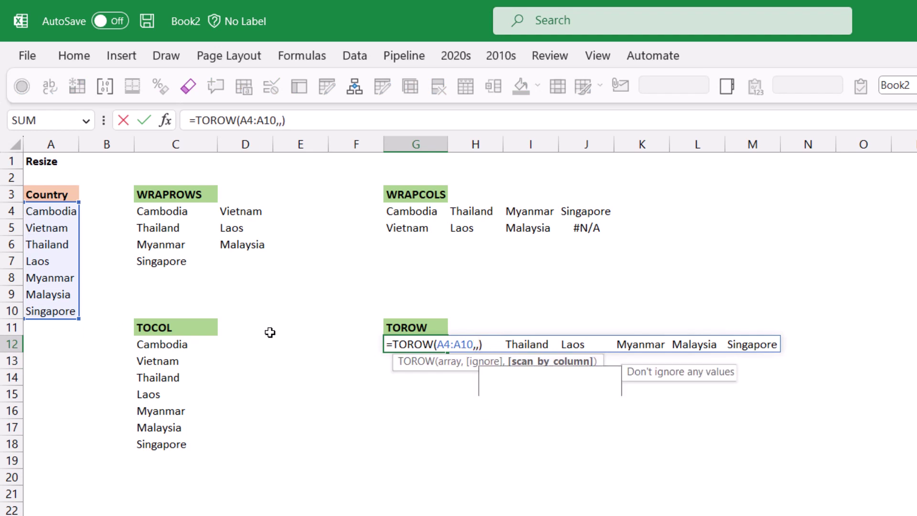
{"action": "key", "text": "BackSpace"}
{"action": "key", "text": "BackSpace"}
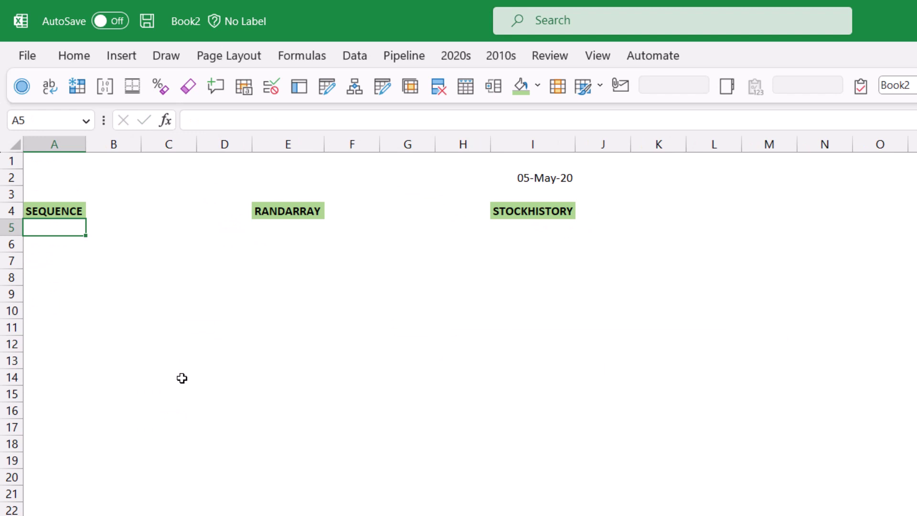
Step: Enter =SEQUENCE(5,3,60,3) in A5, then trim it to =SEQUENCE(5) to spill 1–5
{"action": "type", "text": "=sequ"}
{"action": "key", "text": "Tab"}
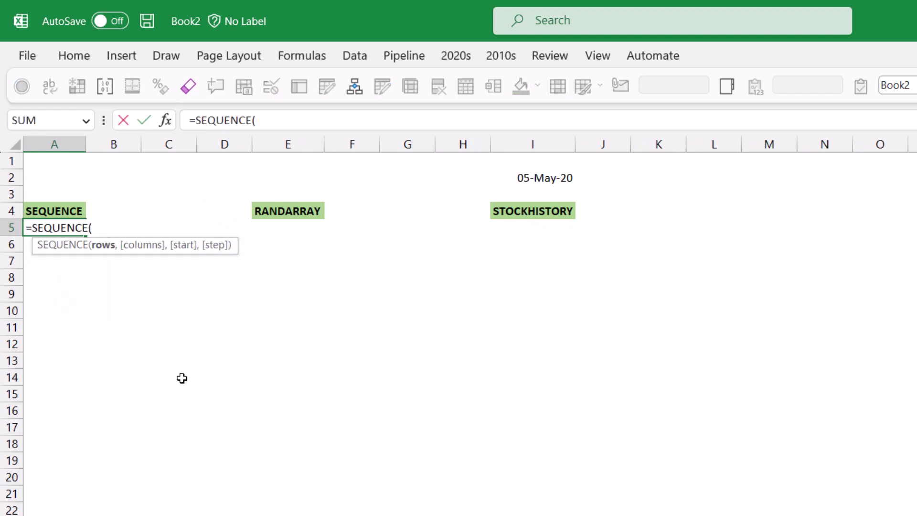
{"action": "type", "text": "5,3,"}
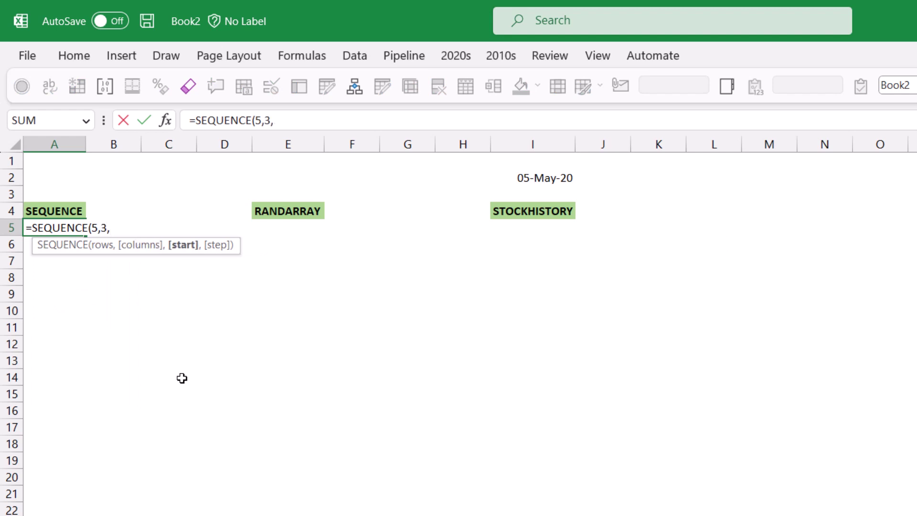
{"action": "type", "text": "60,"}
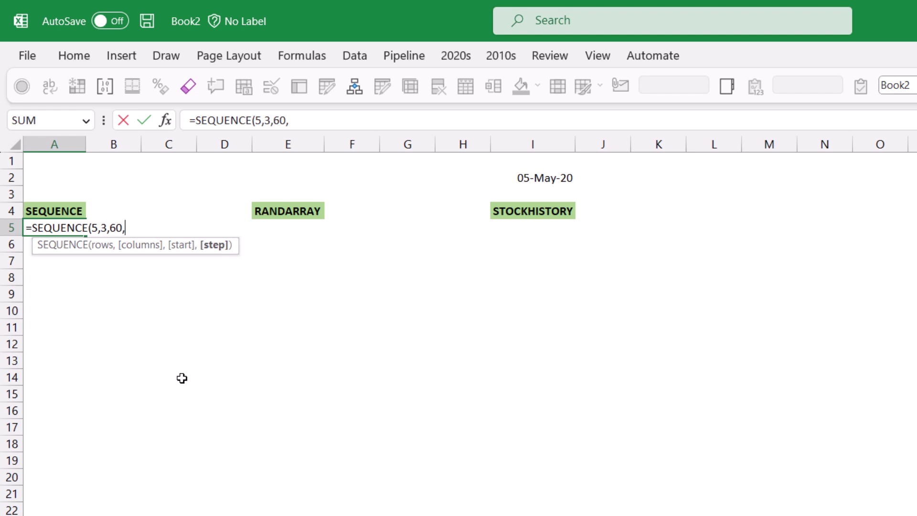
{"action": "type", "text": "3)"}
{"action": "key", "text": "Return"}
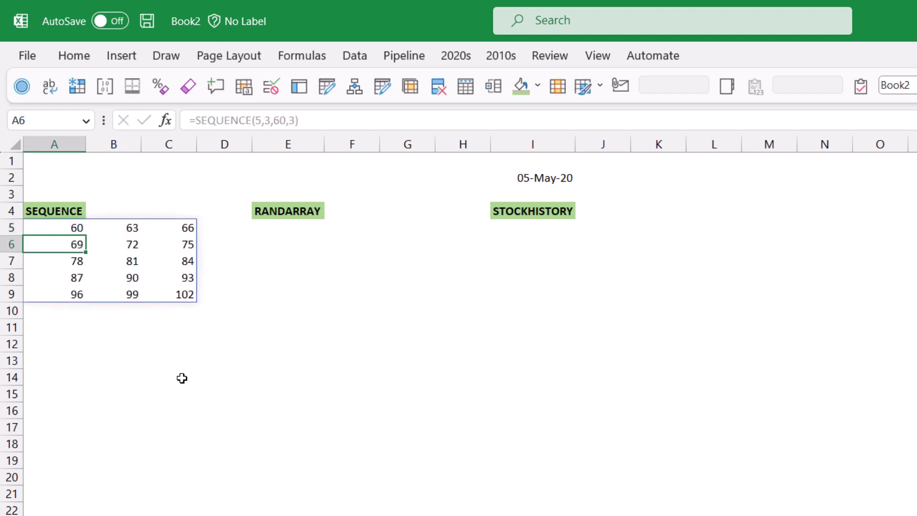
{"action": "key", "text": "Up"}
{"action": "key", "text": "F2"}
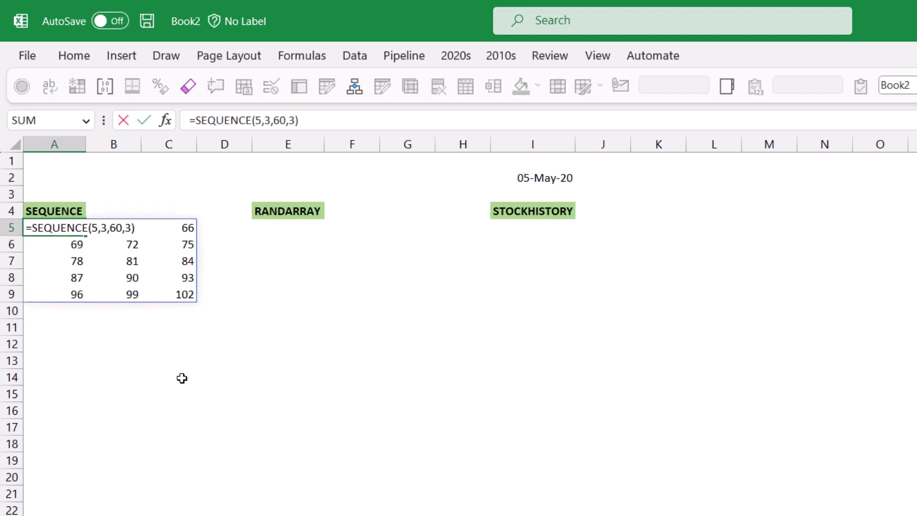
{"action": "key", "text": "shift+Left"}
{"action": "key", "text": "shift+Left"}
{"action": "key", "text": "shift+Left"}
{"action": "key", "text": "shift+Left"}
{"action": "key", "text": "shift+Left"}
{"action": "key", "text": "shift+Left"}
{"action": "key", "text": "shift+Left"}
{"action": "key", "text": "BackSpace"}
{"action": "key", "text": "Return"}
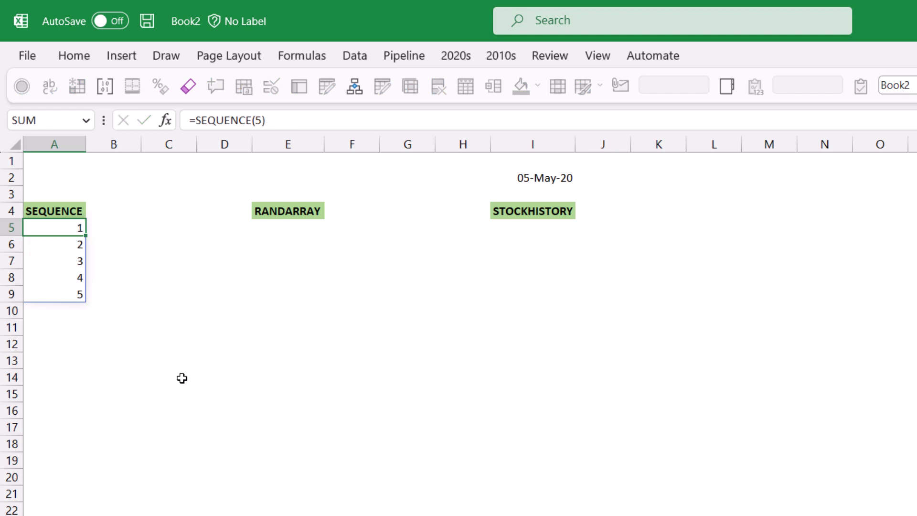
{"action": "key", "text": "Right"}
{"action": "key", "text": "Right"}
{"action": "key", "text": "Right"}
{"action": "key", "text": "Right"}
Step: In E5 enter =RANDARRAY(6,2,20,90,TRUE) for random whole numbers from 20 to 90
{"action": "type", "text": "=randa"}
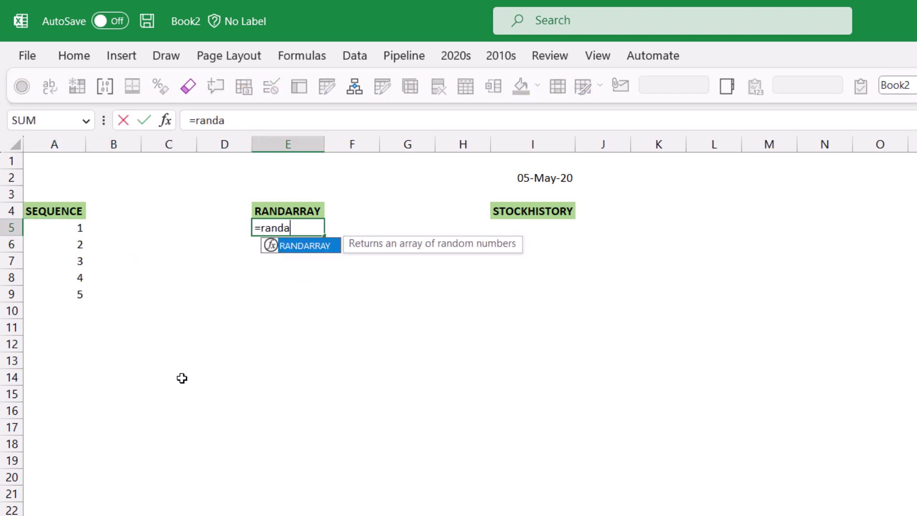
{"action": "key", "text": "Tab"}
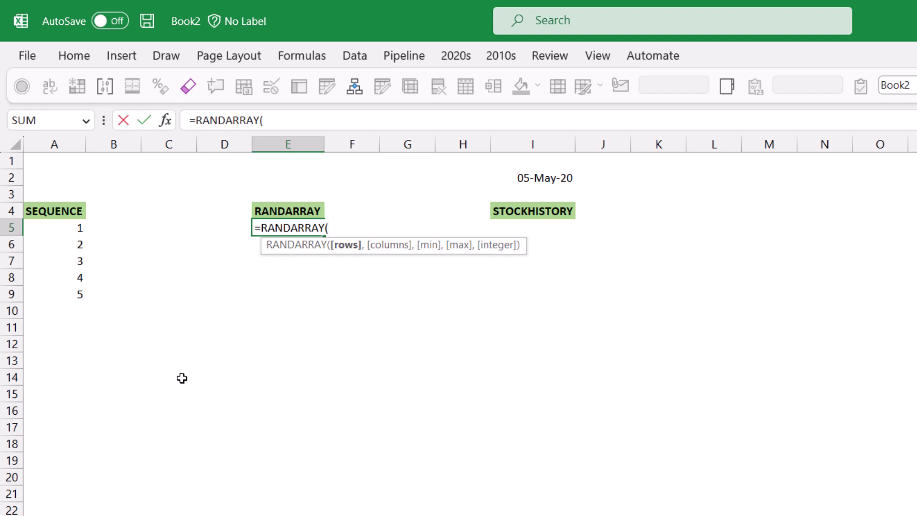
{"action": "type", "text": "6,2"}
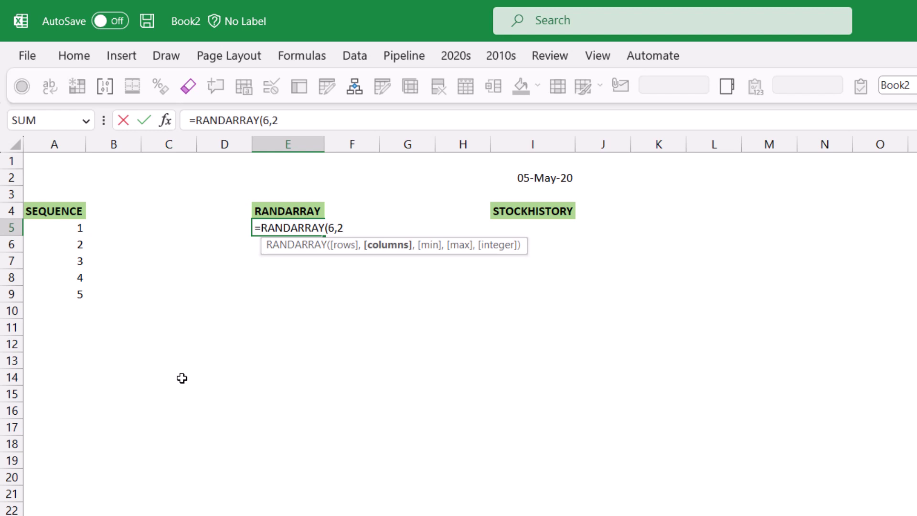
{"action": "type", "text": ","}
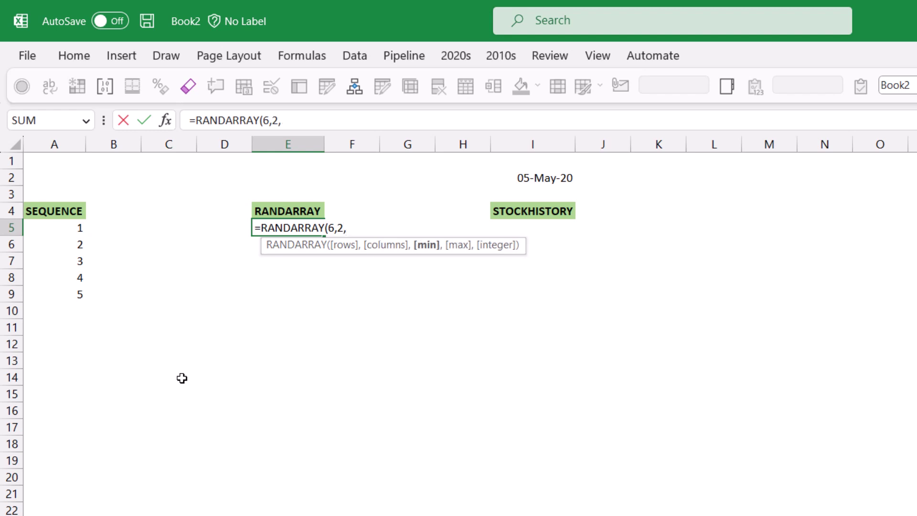
{"action": "type", "text": "20,9"}
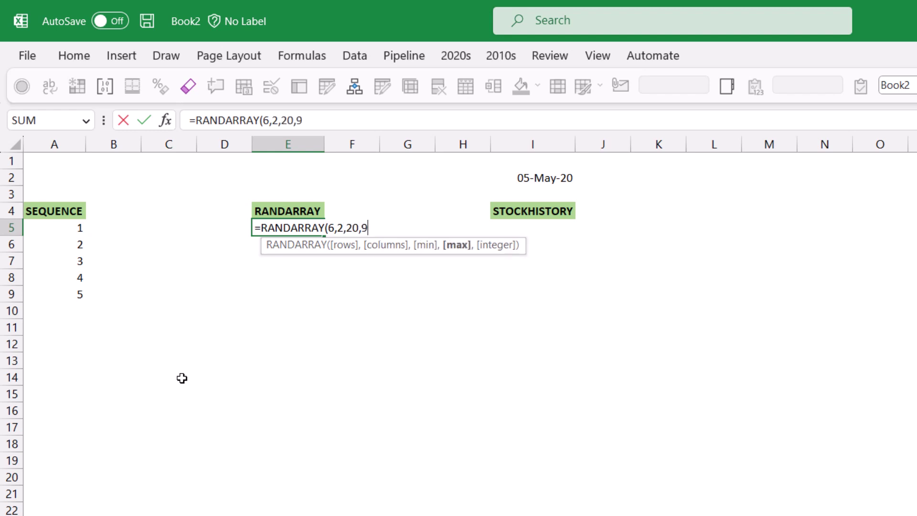
{"action": "type", "text": "0,"}
{"action": "key", "text": "Down"}
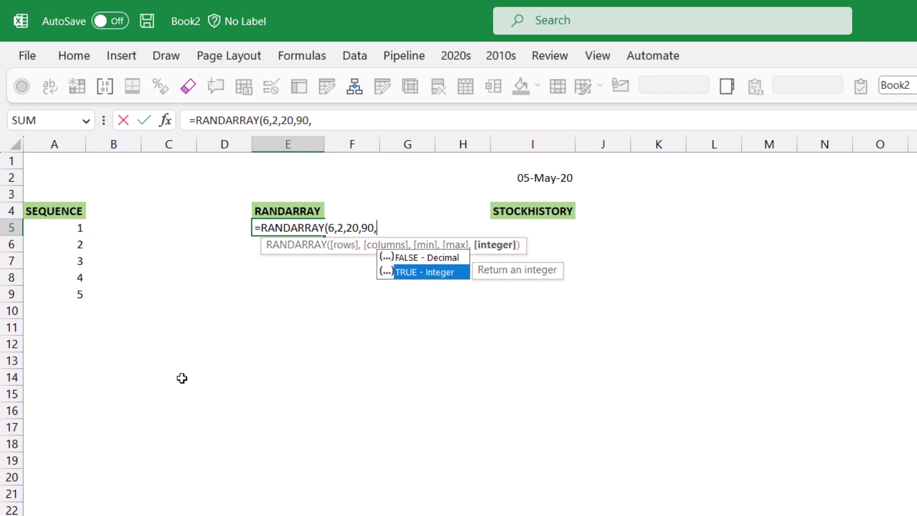
{"action": "key", "text": "Tab"}
{"action": "type", "text": ")"}
{"action": "key", "text": "Return"}
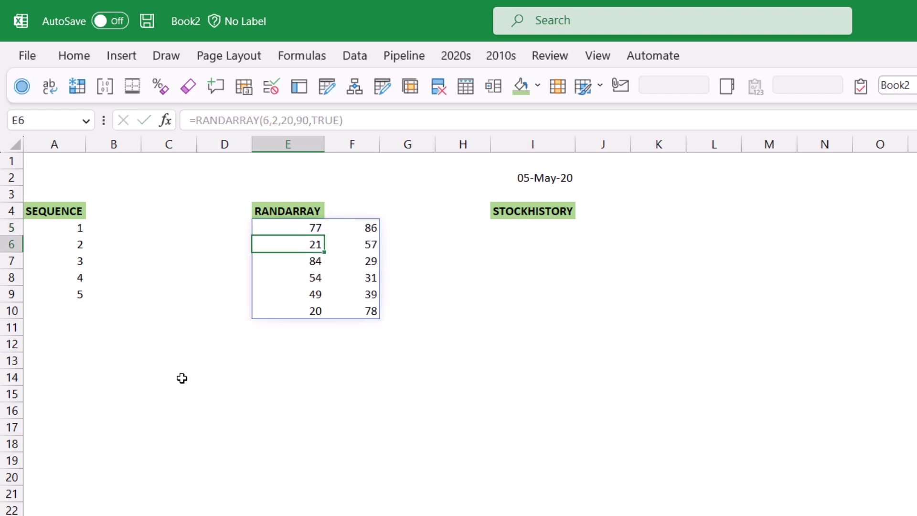
Step: Force the random numbers to recalculate by entering and clearing a value in F3
{"action": "key", "text": "Up"}
{"action": "key", "text": "Right"}
{"action": "key", "text": "Up"}
{"action": "key", "text": "Up"}
{"action": "type", "text": "s"}
{"action": "key", "text": "Right"}
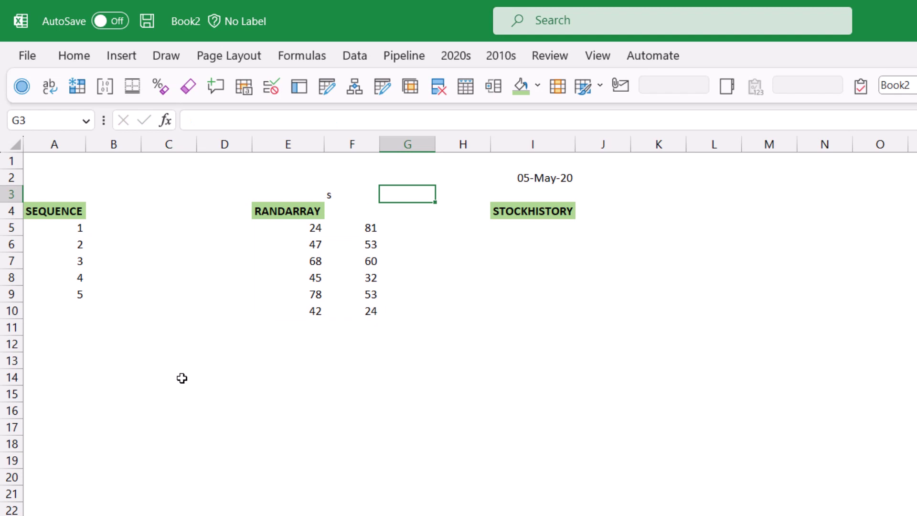
{"action": "key", "text": "Left"}
{"action": "type", "text": "s"}
{"action": "key", "text": "ctrl+Return"}
{"action": "key", "text": "Delete"}
{"action": "key", "text": "Right"}
{"action": "key", "text": "Right"}
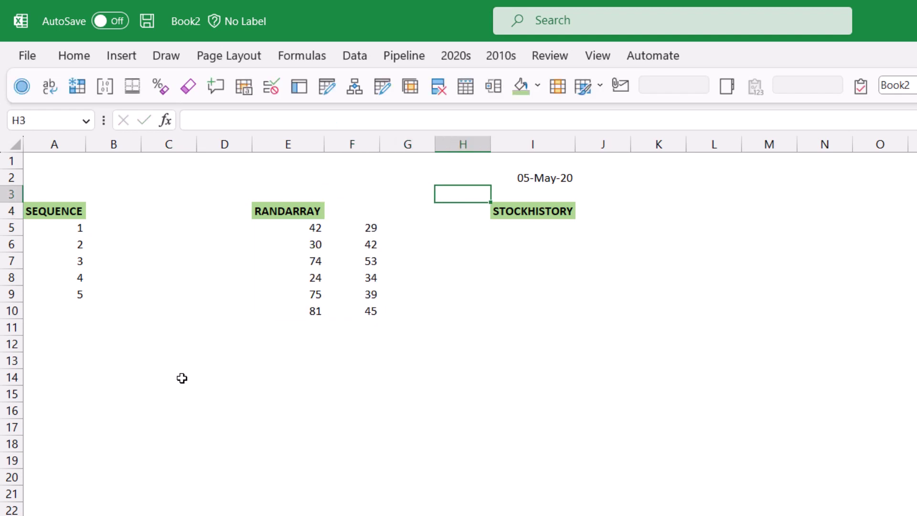
{"action": "key", "text": "Right"}
{"action": "key", "text": "Down"}
{"action": "key", "text": "Down"}
Step: In I5 enter =STOCKHISTORY("GBPUSD",I2) to fetch GBPUSD prices from the I2 date
{"action": "type", "text": "=stockh"}
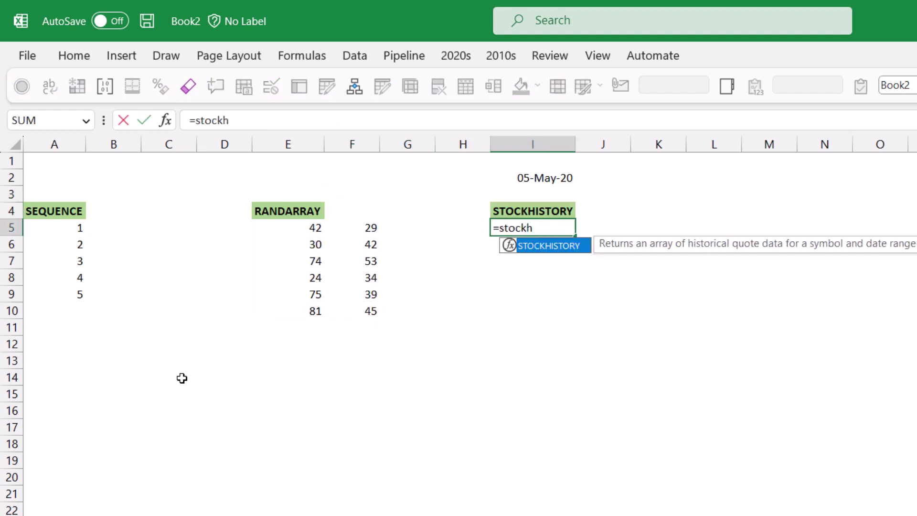
{"action": "key", "text": "Tab"}
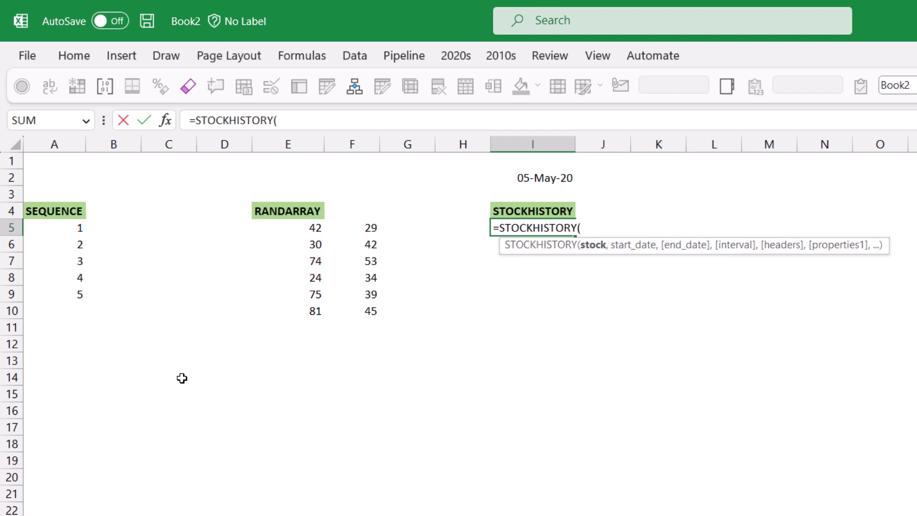
{"action": "type", "text": "\"GBPUSD\","}
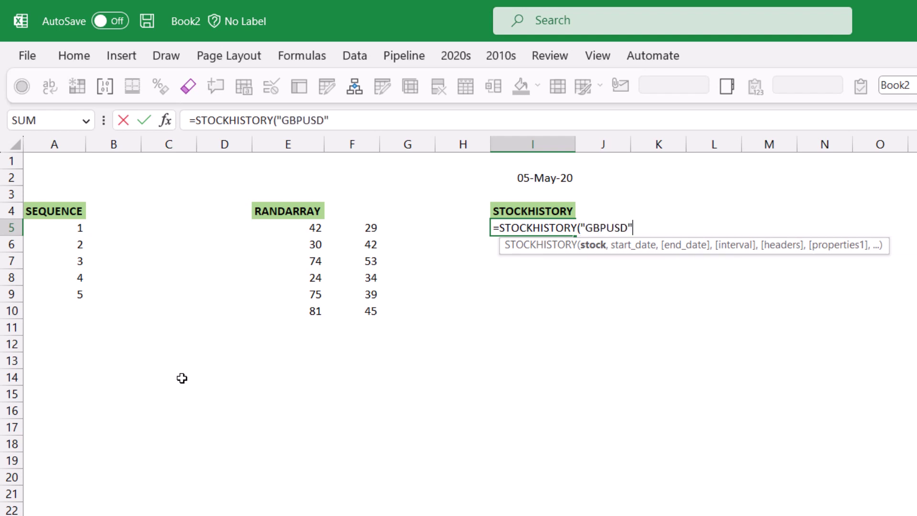
{"action": "key", "text": "Up"}
{"action": "key", "text": "Up"}
{"action": "key", "text": "Up"}
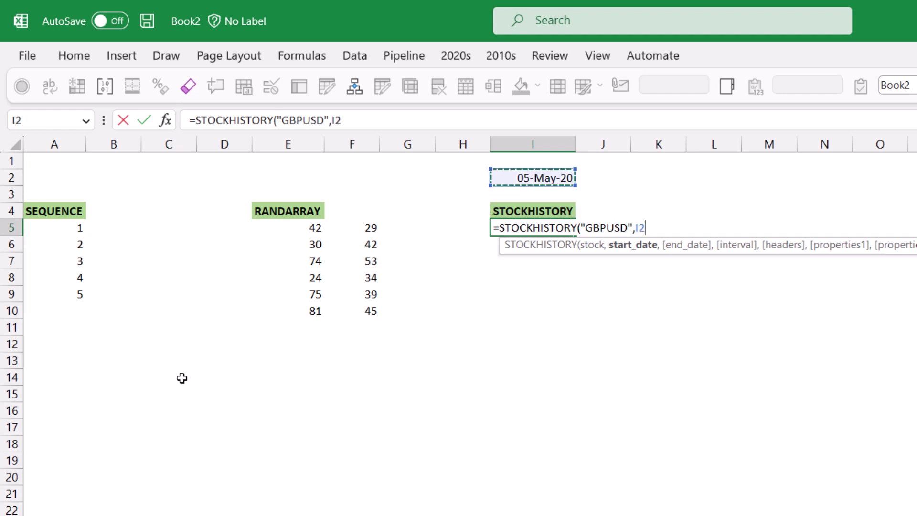
{"action": "type", "text": ")"}
{"action": "key", "text": "Return"}
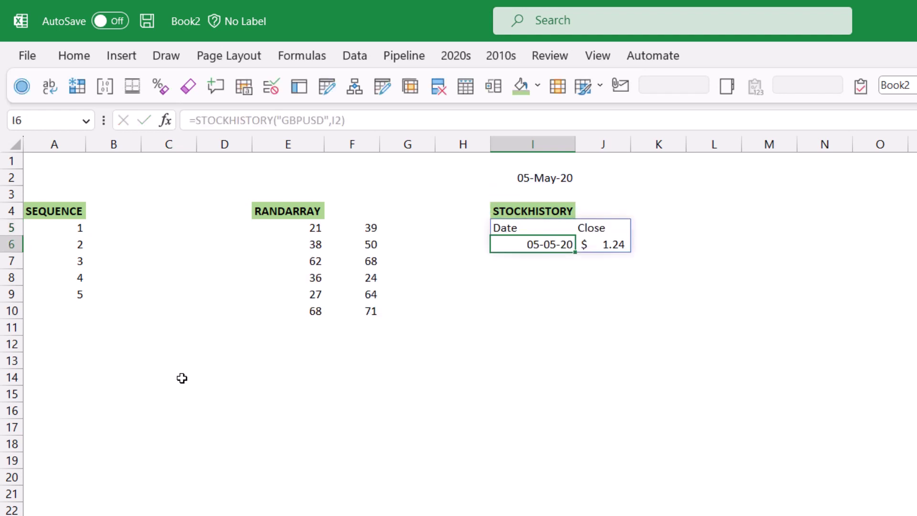
{"action": "key", "text": "Up"}
{"action": "key", "text": "Right"}
{"action": "key", "text": "Down"}
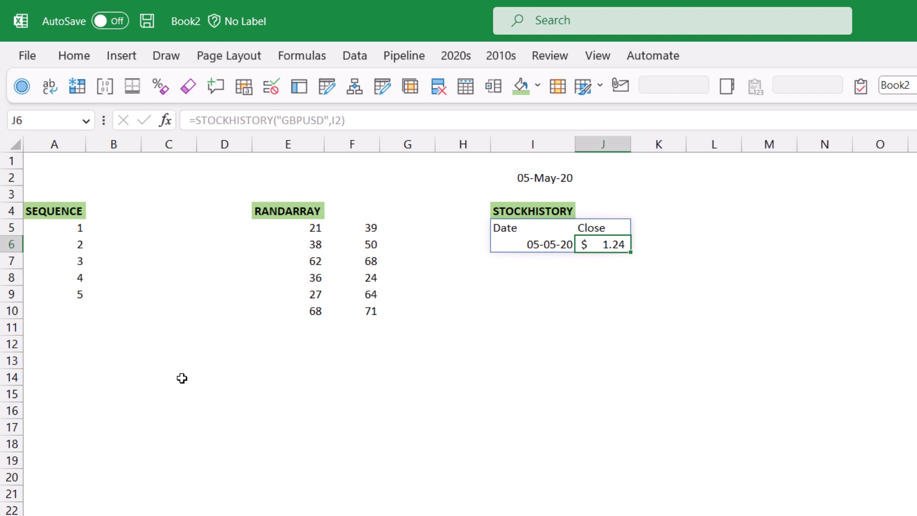
{"action": "key", "text": "Up"}
{"action": "key", "text": "Left"}
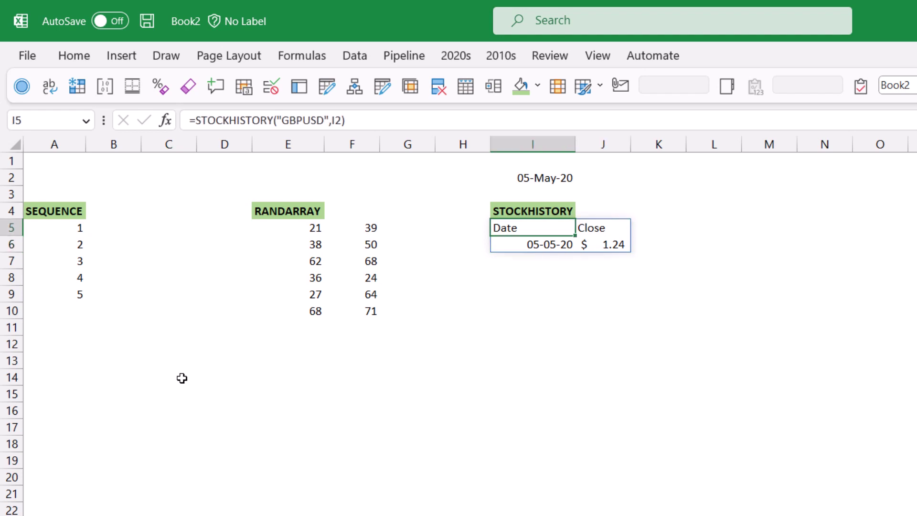
Step: Add TODAY() as the end date so prices run up to today
{"action": "key", "text": "F2"}
{"action": "key", "text": "Left"}
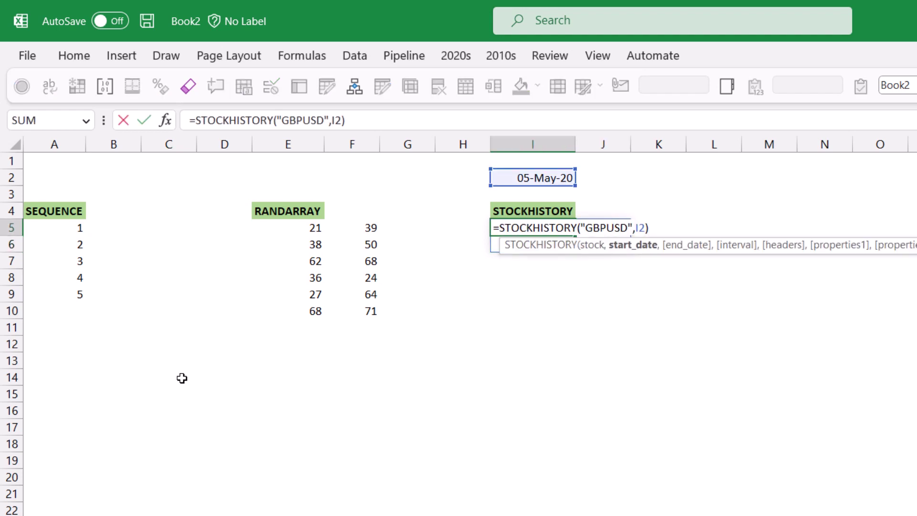
{"action": "type", "text": ","}
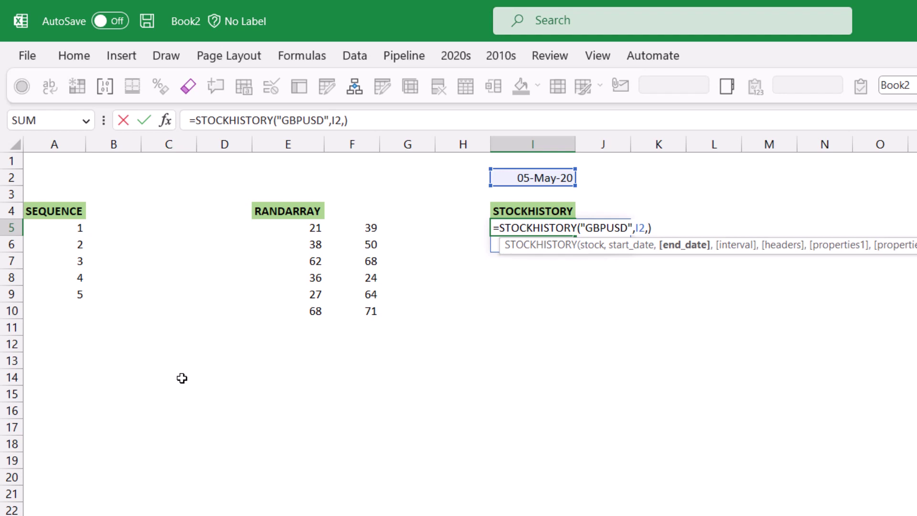
{"action": "type", "text": "toda"}
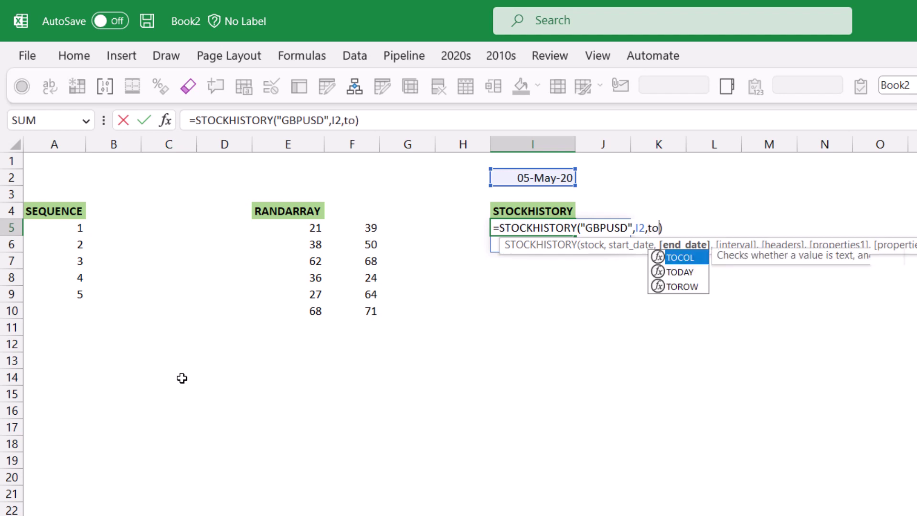
{"action": "key", "text": "Tab"}
{"action": "type", "text": ")"}
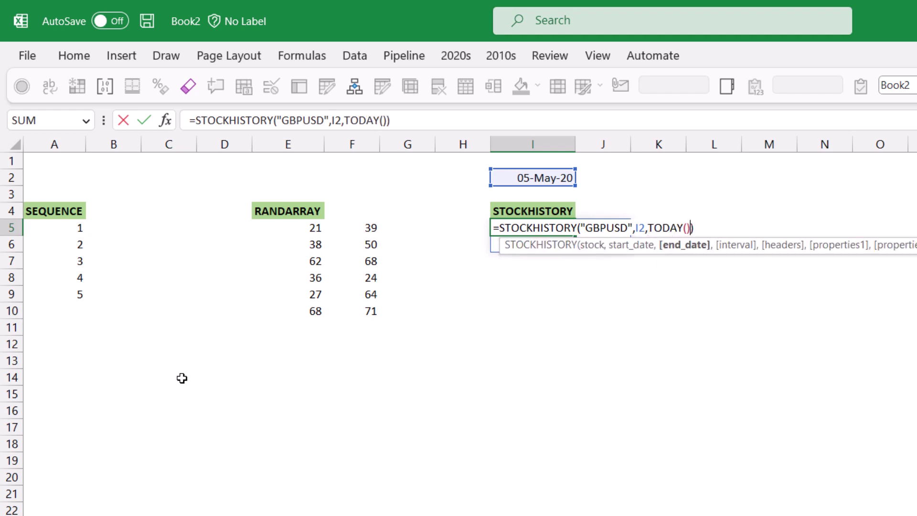
{"action": "key", "text": "Return"}
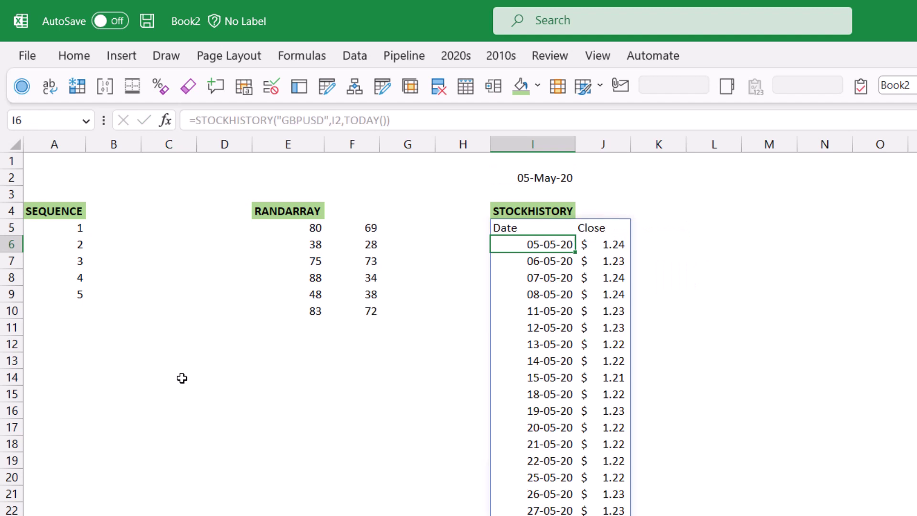
Step: Browse through the spilled GBPUSD price history and return to the formula cell
{"action": "key", "text": "Down"}
{"action": "key", "text": "Down"}
{"action": "key", "text": "Down"}
{"action": "key", "text": "Down"}
{"action": "key", "text": "Down"}
{"action": "key", "text": "Down"}
{"action": "key", "text": "Down"}
{"action": "key", "text": "Down"}
{"action": "key", "text": "Down"}
{"action": "key", "text": "Down"}
{"action": "key", "text": "Down"}
{"action": "key", "text": "Down"}
{"action": "key", "text": "Down"}
{"action": "key", "text": "Down"}
{"action": "key", "text": "Down"}
{"action": "key", "text": "Down"}
{"action": "key", "text": "Down"}
{"action": "key", "text": "Down"}
{"action": "key", "text": "Down"}
{"action": "key", "text": "Down"}
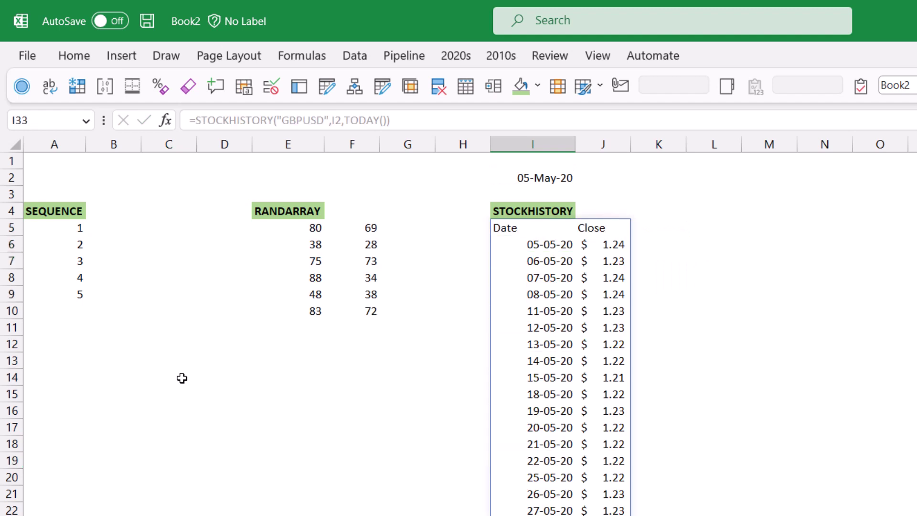
{"action": "key", "text": "Down"}
{"action": "key", "text": "Down"}
{"action": "key", "text": "Down"}
{"action": "key", "text": "Down"}
{"action": "key", "text": "Down"}
{"action": "key", "text": "Down"}
{"action": "key", "text": "Down"}
{"action": "key", "text": "Down"}
{"action": "key", "text": "Down"}
{"action": "key", "text": "Down"}
{"action": "key", "text": "Down"}
{"action": "key", "text": "Down"}
{"action": "key", "text": "Down"}
{"action": "key", "text": "Down"}
{"action": "key", "text": "Down"}
{"action": "key", "text": "Down"}
{"action": "key", "text": "Down"}
{"action": "key", "text": "ctrl+Down"}
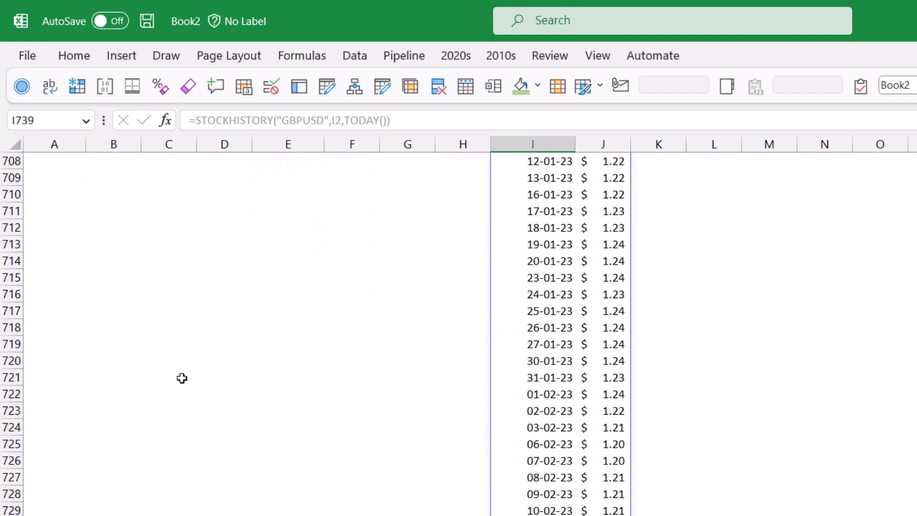
{"action": "key", "text": "Up"}
{"action": "key", "text": "Up"}
{"action": "key", "text": "Up"}
{"action": "key", "text": "Up"}
{"action": "key", "text": "Up"}
{"action": "key", "text": "Up"}
{"action": "key", "text": "Up"}
{"action": "key", "text": "Up"}
{"action": "key", "text": "Up"}
{"action": "key", "text": "Up"}
{"action": "key", "text": "Up"}
{"action": "key", "text": "Up"}
{"action": "key", "text": "Up"}
{"action": "key", "text": "Up"}
{"action": "key", "text": "Up"}
{"action": "key", "text": "Up"}
{"action": "key", "text": "Up"}
{"action": "key", "text": "Up"}
{"action": "key", "text": "Up"}
{"action": "key", "text": "Up"}
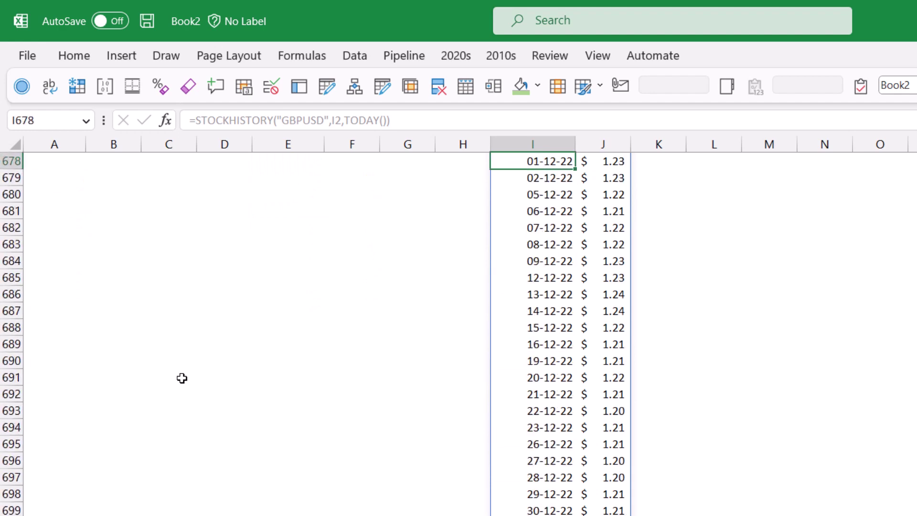
{"action": "key", "text": "Up"}
{"action": "key", "text": "Up"}
{"action": "key", "text": "Up"}
{"action": "key", "text": "Up"}
{"action": "key", "text": "Up"}
{"action": "key", "text": "Up"}
{"action": "key", "text": "Up"}
{"action": "key", "text": "Up"}
{"action": "key", "text": "Up"}
{"action": "key", "text": "Up"}
{"action": "key", "text": "Up"}
{"action": "key", "text": "Up"}
{"action": "key", "text": "Up"}
{"action": "key", "text": "Up"}
{"action": "key", "text": "Up"}
{"action": "key", "text": "Up"}
{"action": "key", "text": "Up"}
{"action": "key", "text": "Up"}
{"action": "key", "text": "Up"}
{"action": "key", "text": "Up"}
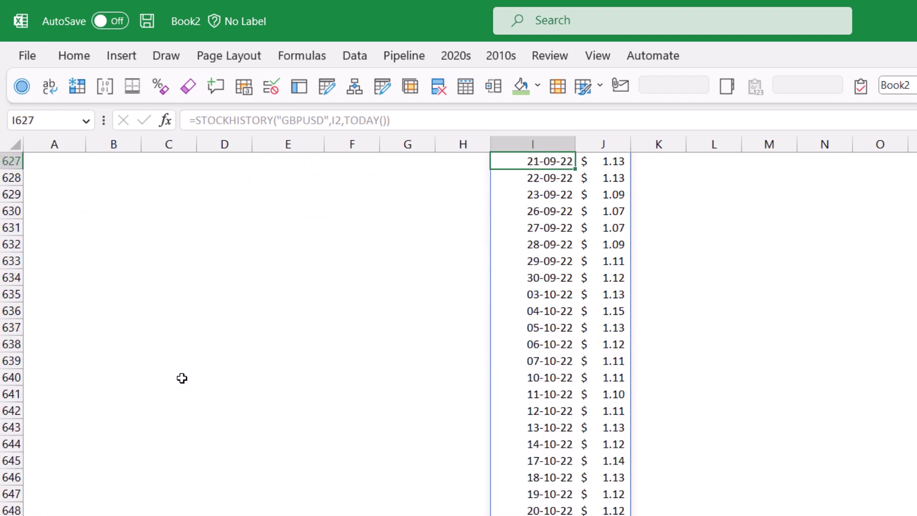
{"action": "scroll", "coordinate": [549, 391], "scroll_direction": "up", "scroll_amount": 20}
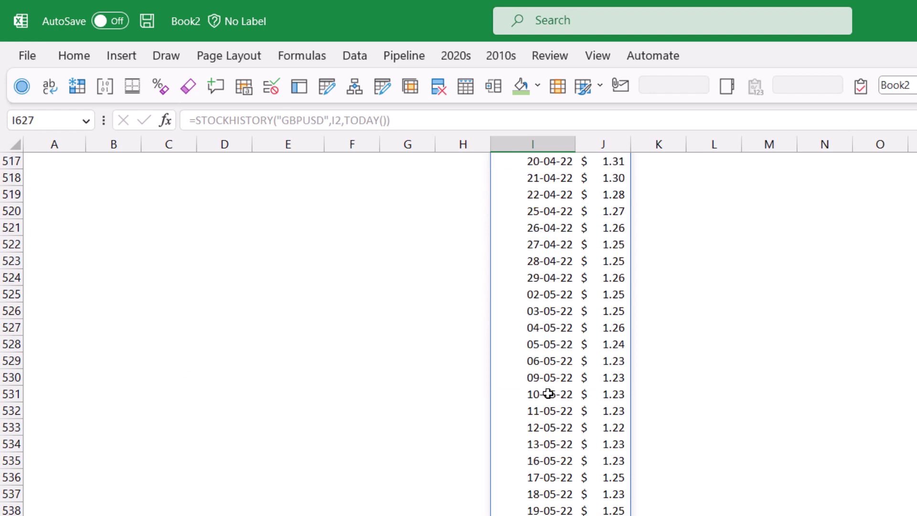
{"action": "left_click", "coordinate": [552, 366]}
{"action": "key", "text": "ctrl+Up"}
{"action": "key", "text": "ctrl+Up"}
{"action": "key", "text": "ctrl+Up"}
{"action": "key", "text": "ctrl+Up"}
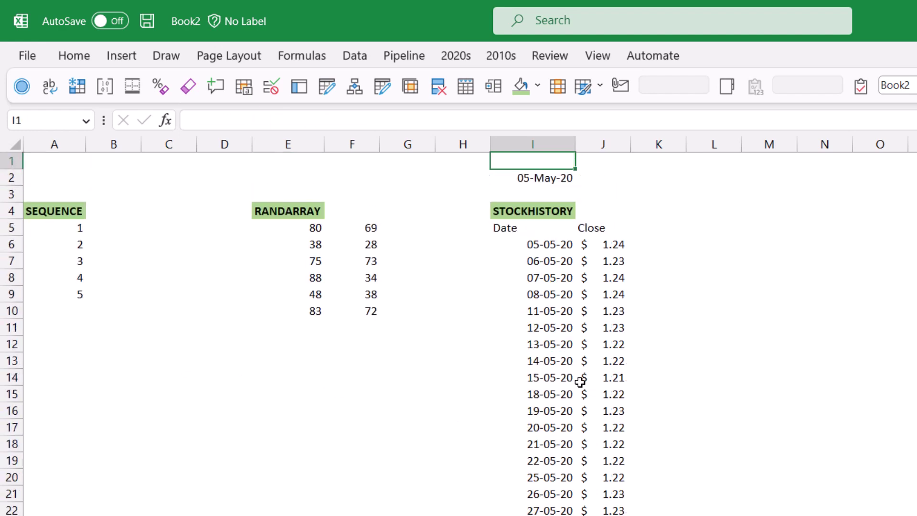
{"action": "key", "text": "Down"}
{"action": "key", "text": "Down"}
{"action": "key", "text": "Down"}
{"action": "key", "text": "Down"}
Step: On the Matrix sheet, enter =MMULT(A5#,B4#) in B5 to build the 9×9 times table
{"action": "key", "text": "ctrl+Page_Down"}
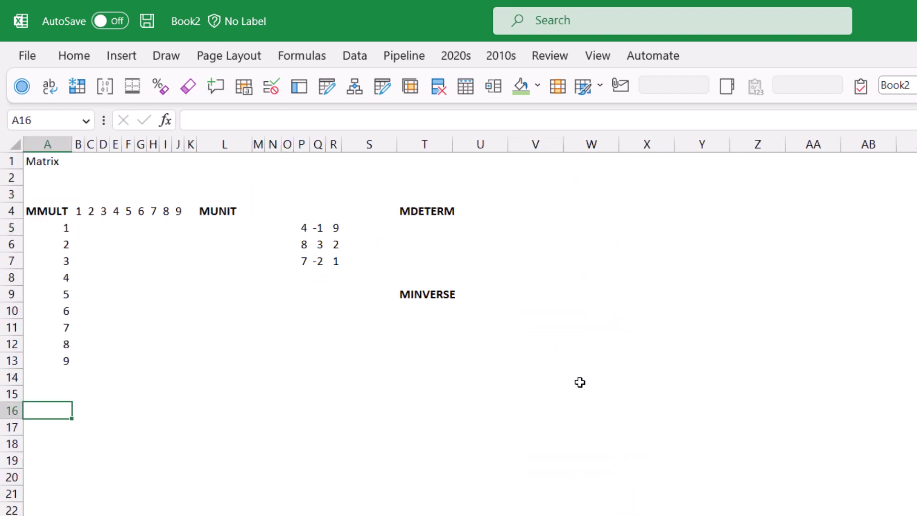
{"action": "key", "text": "Up"}
{"action": "key", "text": "Right"}
{"action": "key", "text": "ctrl+Up"}
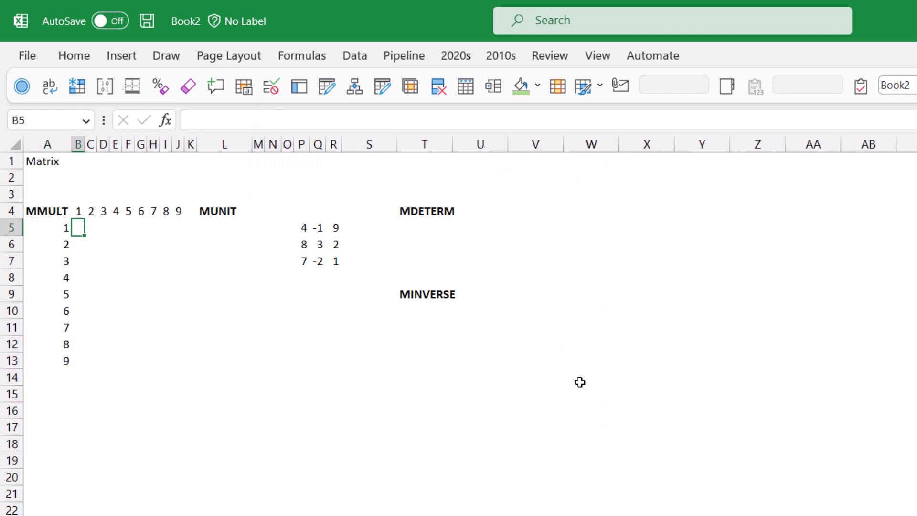
{"action": "type", "text": "="}
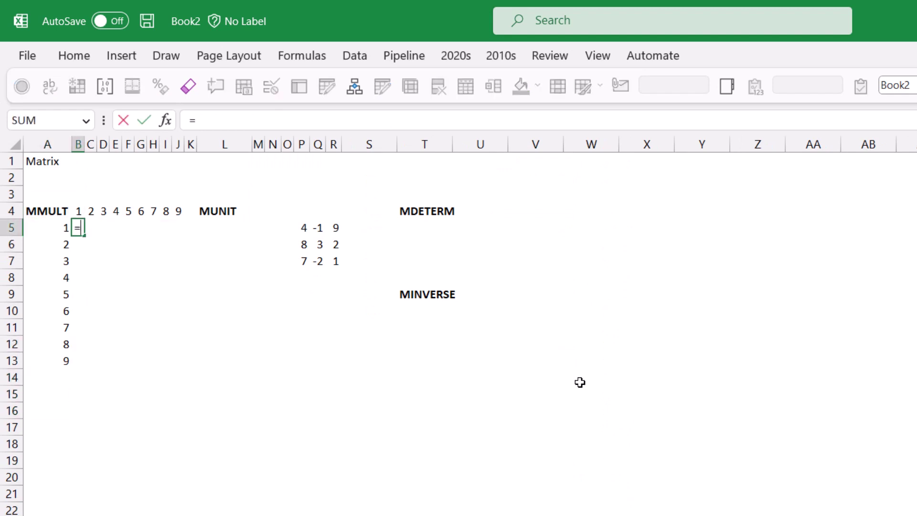
{"action": "type", "text": "mm"}
{"action": "key", "text": "Tab"}
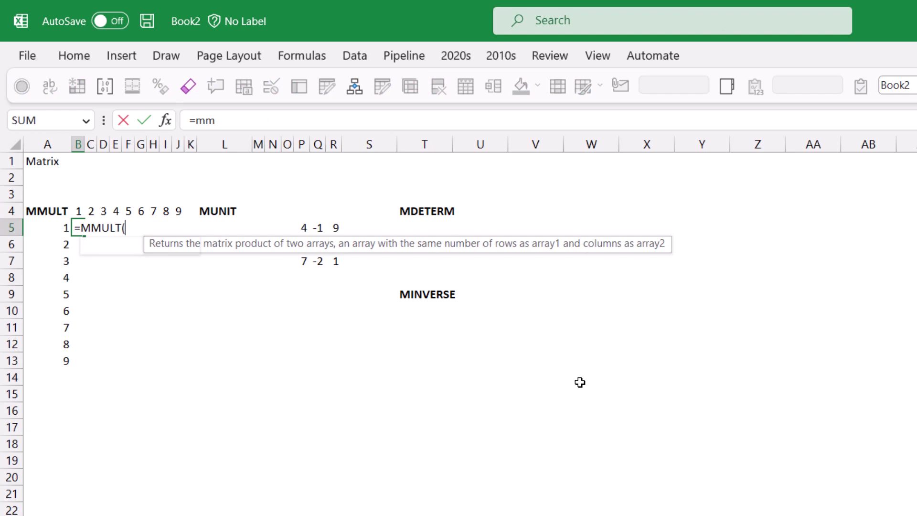
{"action": "key", "text": "Left"}
{"action": "type", "text": "#,"}
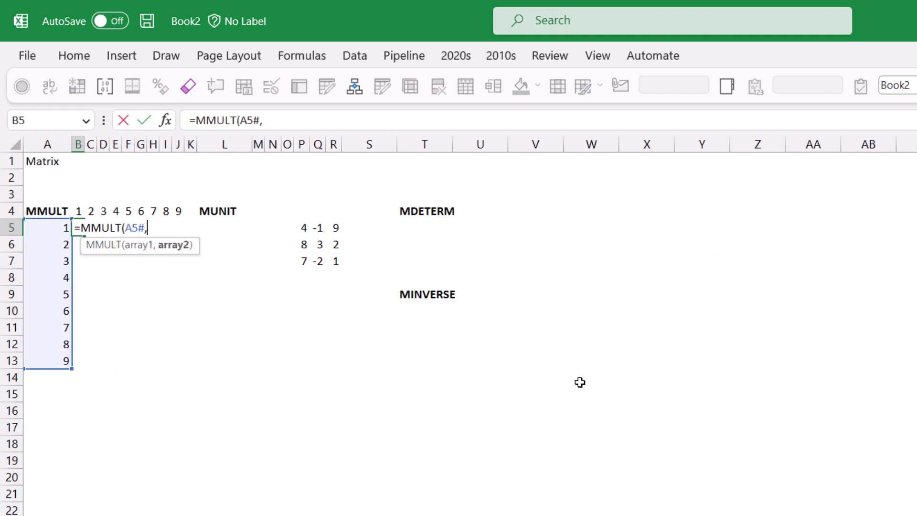
{"action": "key", "text": "Up"}
{"action": "type", "text": "#)"}
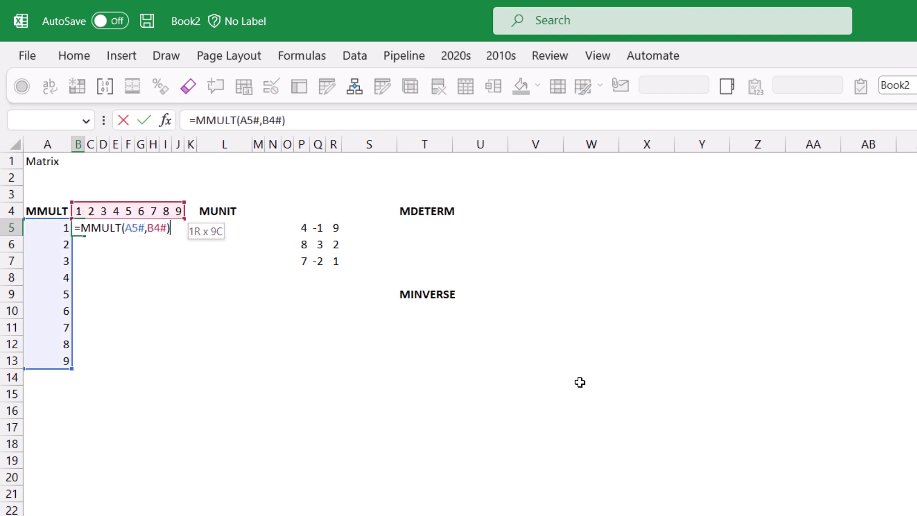
{"action": "key", "text": "Return"}
Step: Inspect times-table products and the SEQUENCE formulas behind the 1–9 column and row
{"action": "key", "text": "Up"}
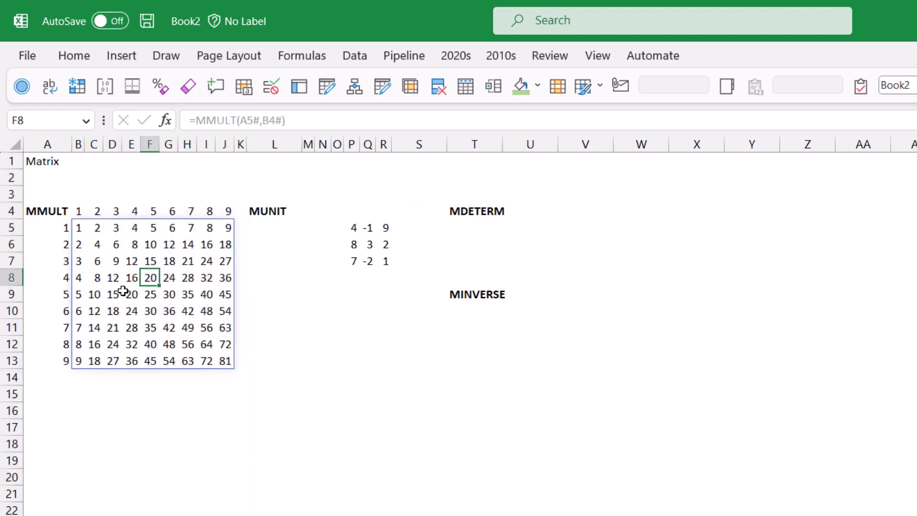
{"action": "left_click", "coordinate": [167, 311]}
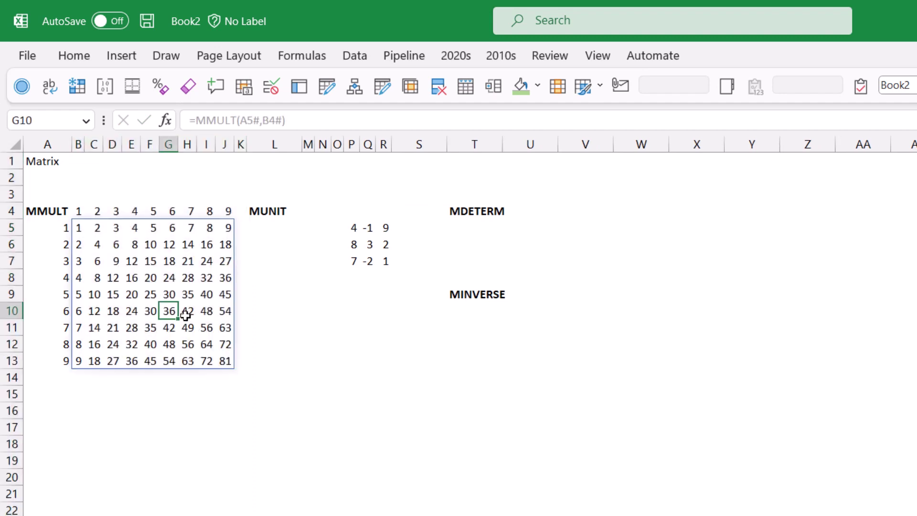
{"action": "left_click", "coordinate": [189, 297]}
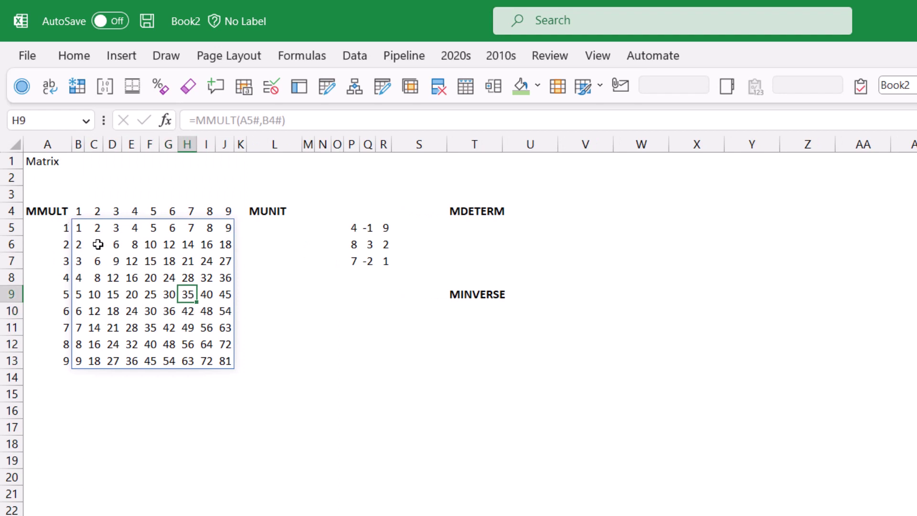
{"action": "left_click", "coordinate": [79, 227]}
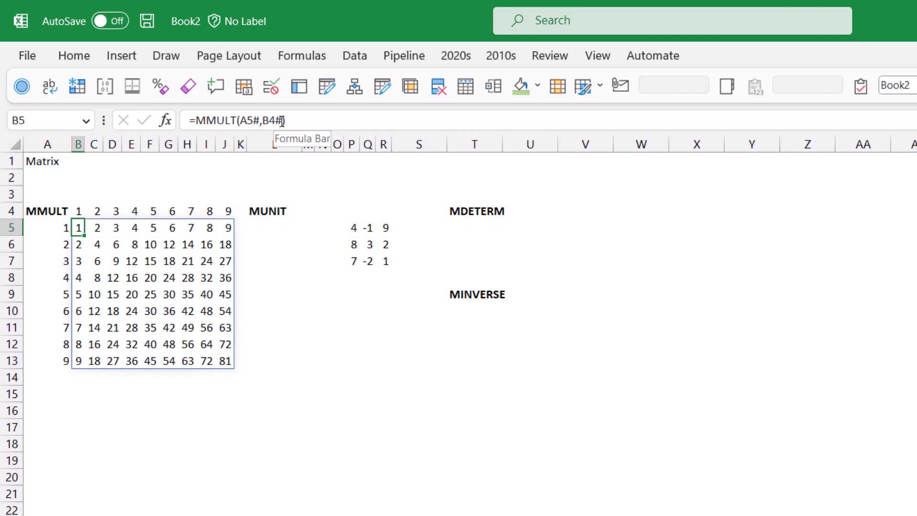
{"action": "left_click_drag", "start_coordinate": [57, 228], "coordinate": [55, 362]}
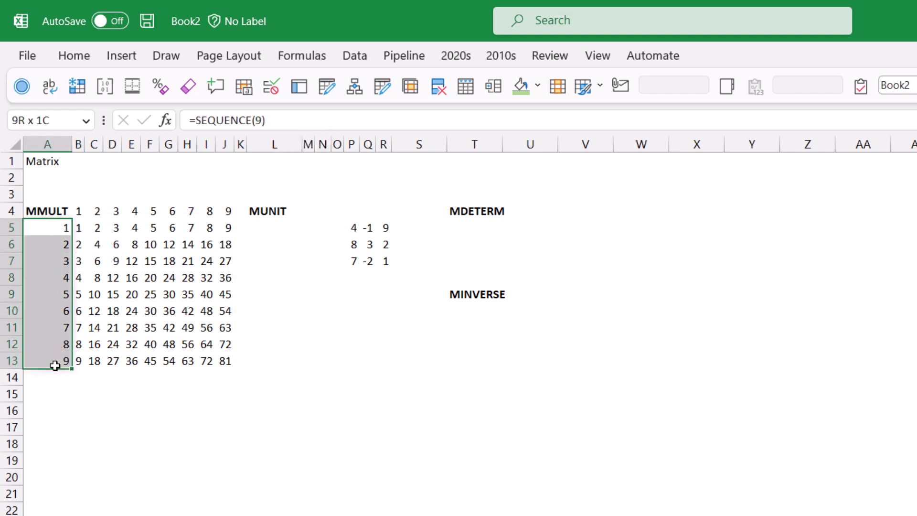
{"action": "left_click_drag", "start_coordinate": [78, 211], "coordinate": [225, 210]}
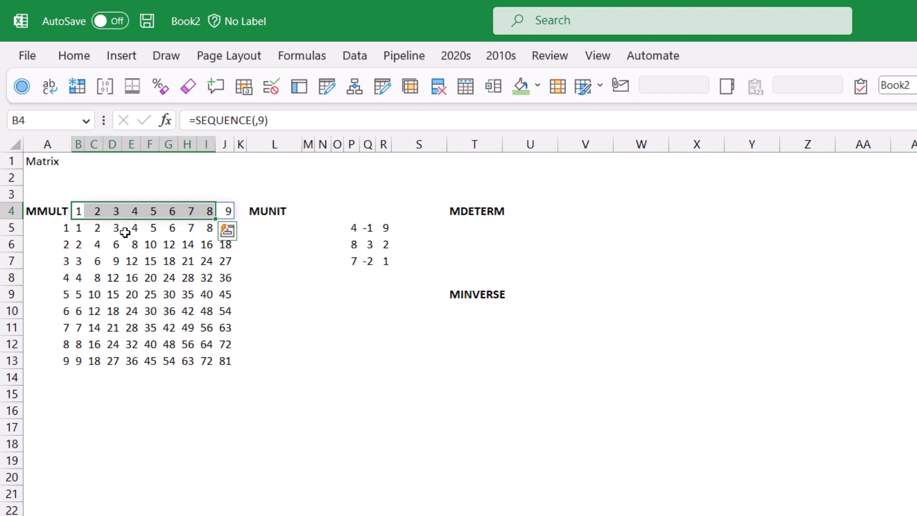
Step: Enter =MUNIT(3) in L5 to spill a 3×3 identity matrix
{"action": "left_click", "coordinate": [353, 227]}
{"action": "left_click", "coordinate": [263, 227]}
{"action": "type", "text": "="}
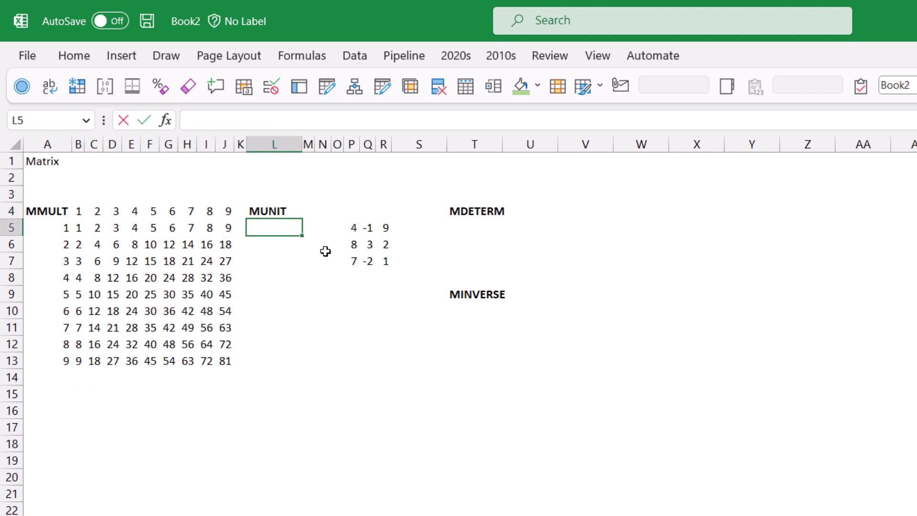
{"action": "type", "text": "muni"}
{"action": "key", "text": "Tab"}
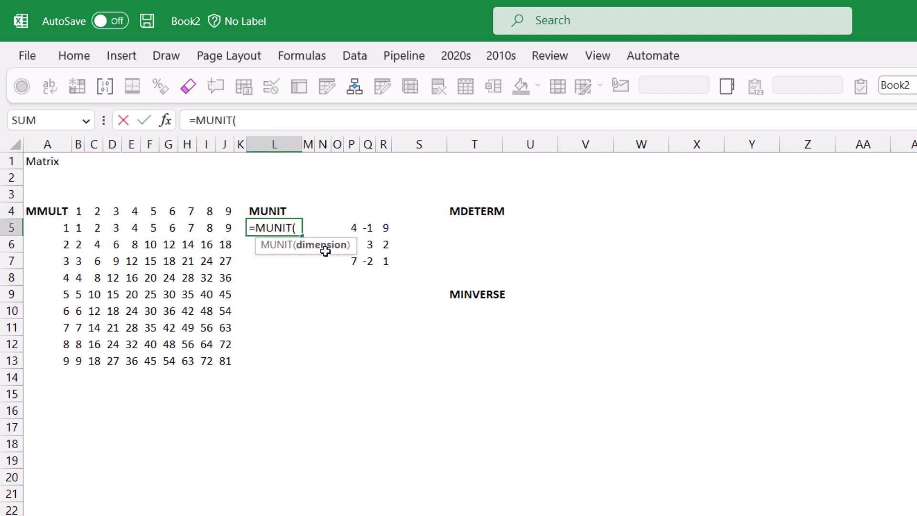
{"action": "type", "text": "3"}
{"action": "key", "text": "Return"}
{"action": "key", "text": "Up"}
{"action": "key", "text": "Down"}
{"action": "key", "text": "Right"}
{"action": "key", "text": "Down"}
{"action": "key", "text": "Right"}
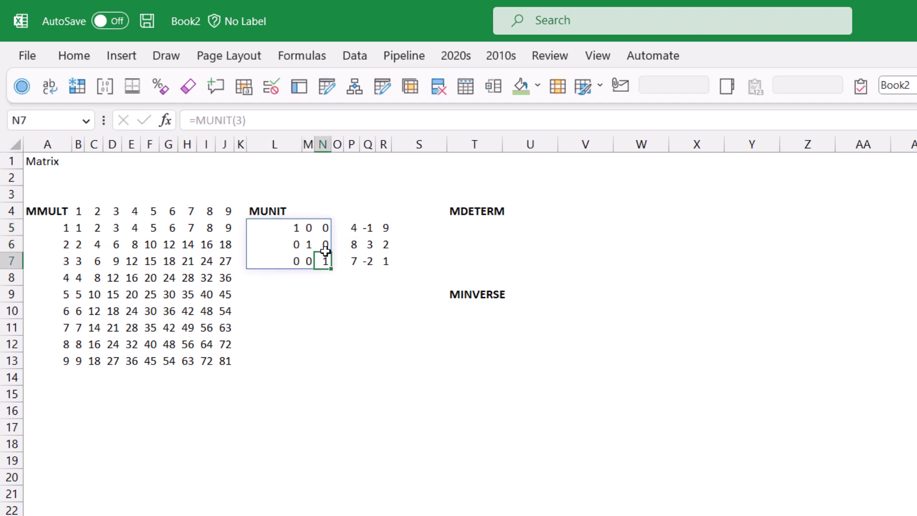
{"action": "key", "text": "Left"}
{"action": "key", "text": "Left"}
{"action": "key", "text": "Up"}
{"action": "key", "text": "Up"}
{"action": "key", "text": "Right"}
{"action": "key", "text": "Right"}
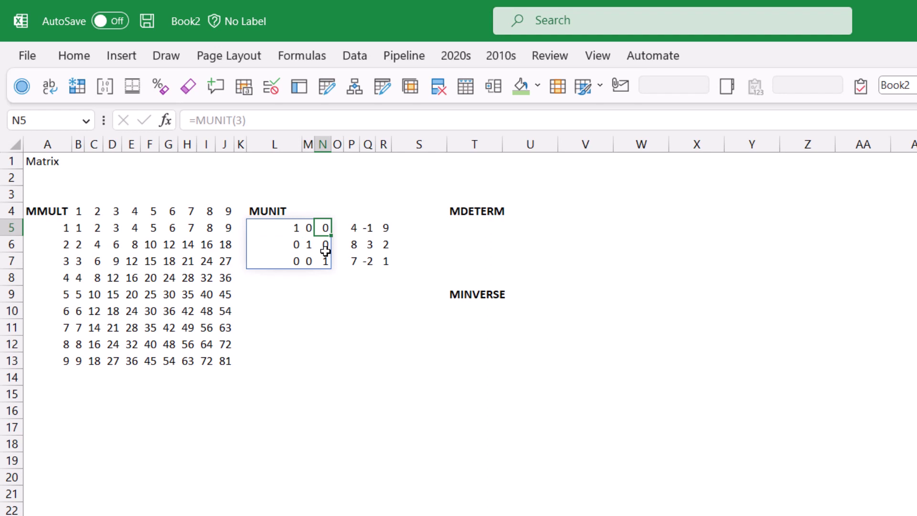
Step: In T5 enter =MDETERM(P5:R7), returning -311, and select the source matrix to compare
{"action": "left_click", "coordinate": [468, 226]}
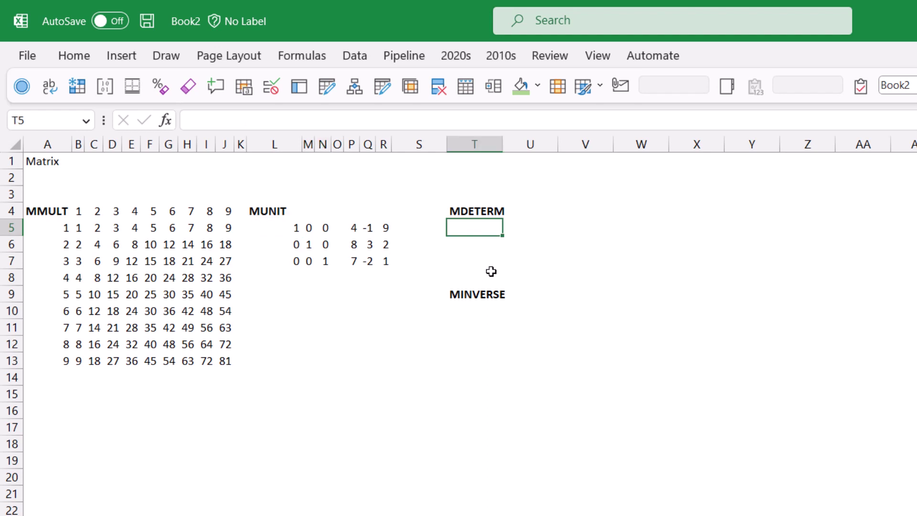
{"action": "type", "text": "=m"}
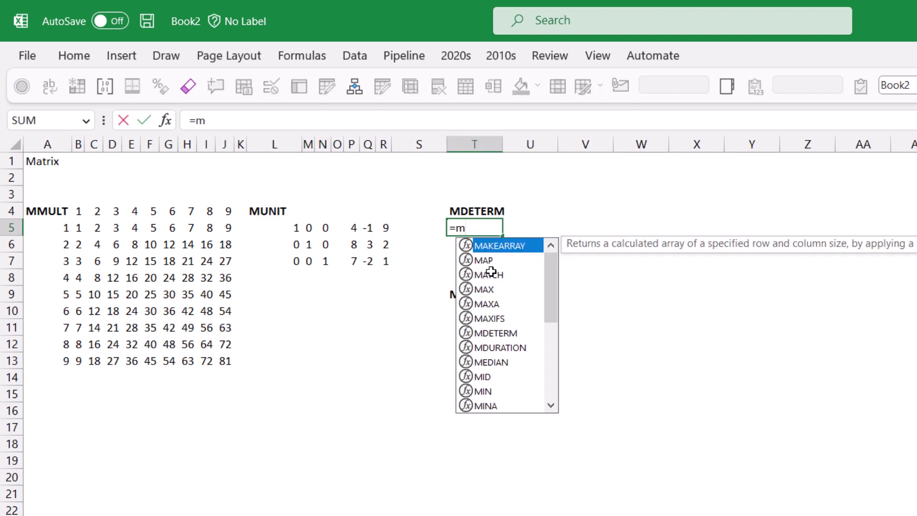
{"action": "type", "text": "det"}
{"action": "key", "text": "Tab"}
{"action": "key", "text": "Left"}
{"action": "key", "text": "Left"}
{"action": "key", "text": "Left"}
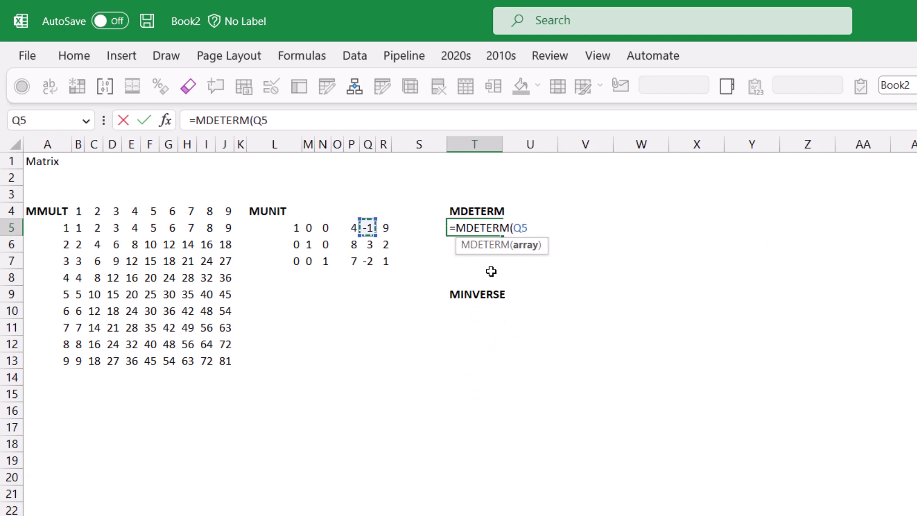
{"action": "key", "text": "Left"}
{"action": "key", "text": "shift+Down"}
{"action": "key", "text": "shift+Down"}
{"action": "key", "text": "shift+Right"}
{"action": "key", "text": "shift+Right"}
{"action": "type", "text": ")"}
{"action": "key", "text": "Return"}
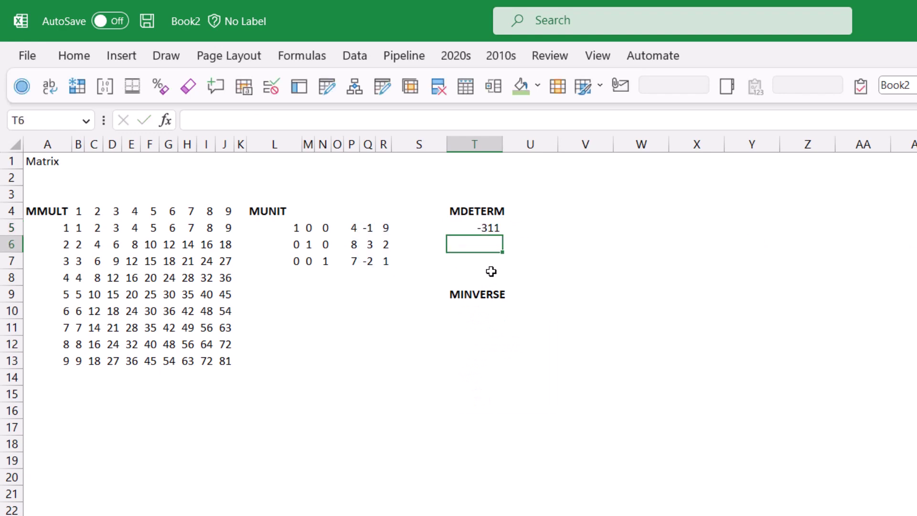
{"action": "key", "text": "Up"}
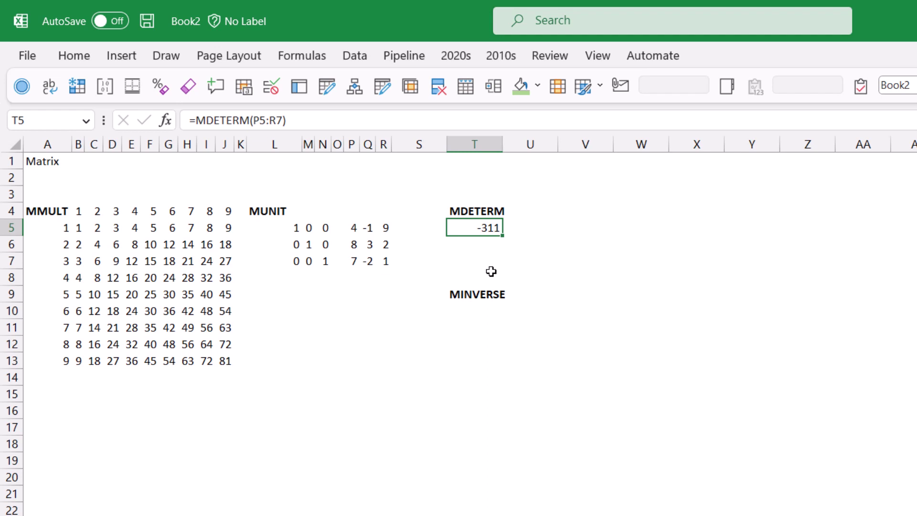
{"action": "key", "text": "Left"}
{"action": "key", "text": "Left"}
{"action": "key", "text": "Left"}
{"action": "left_click_drag", "start_coordinate": [352, 228], "coordinate": [383, 266]}
Step: In T10 enter =MINVERSE(P5:R7) to spill the 3×3 inverse matrix
{"action": "left_click", "coordinate": [469, 308]}
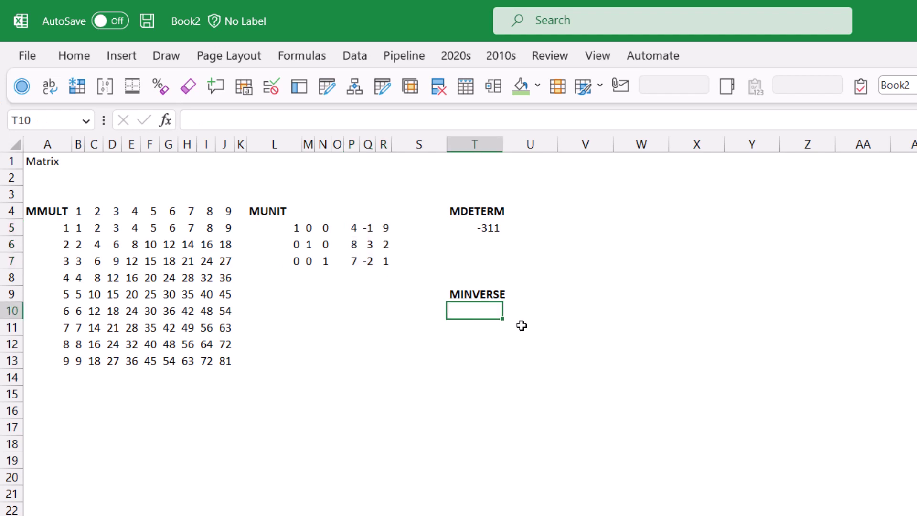
{"action": "type", "text": "=minv"}
{"action": "key", "text": "Tab"}
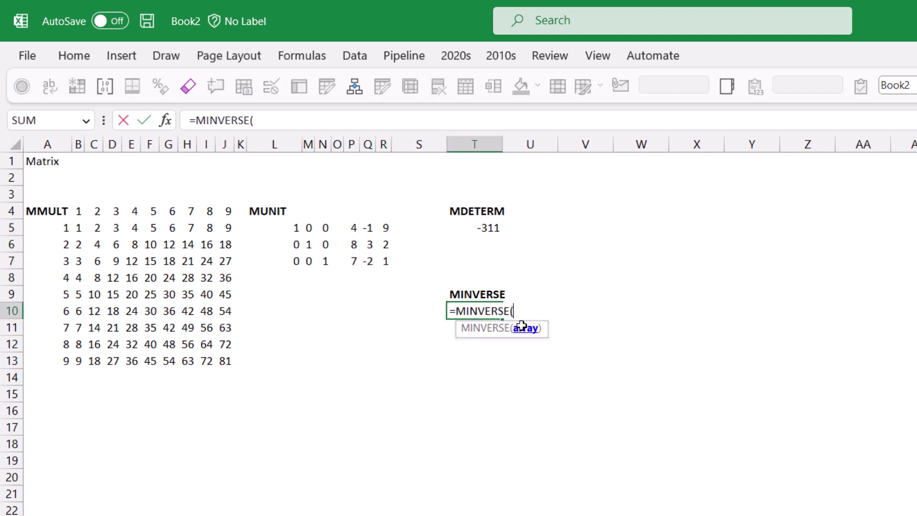
{"action": "key", "text": "Up"}
{"action": "key", "text": "Left"}
{"action": "key", "text": "Left"}
{"action": "key", "text": "Left"}
{"action": "key", "text": "Up"}
{"action": "key", "text": "Up"}
{"action": "key", "text": "Up"}
{"action": "key", "text": "Up"}
{"action": "key", "text": "Left"}
{"action": "key", "text": "shift+Down"}
{"action": "key", "text": "shift+Down"}
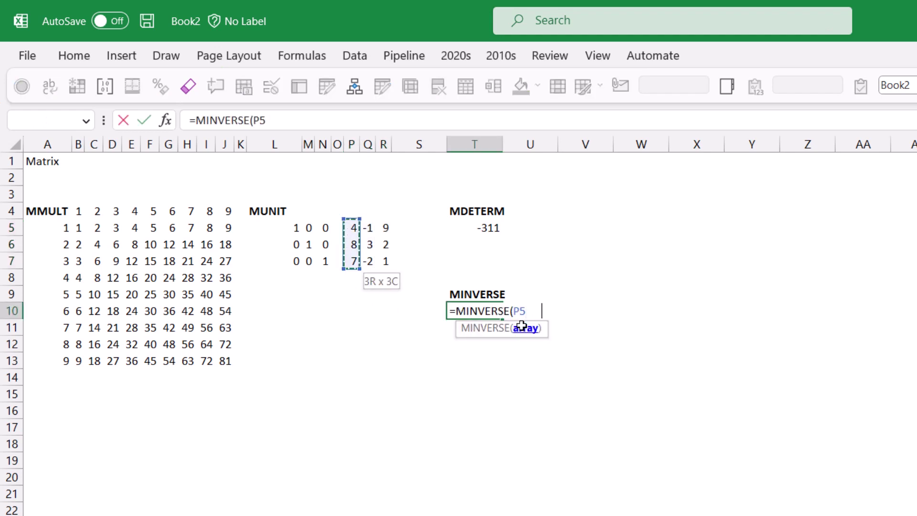
{"action": "key", "text": "shift+Right"}
{"action": "key", "text": "shift+Right"}
{"action": "type", "text": ")"}
{"action": "key", "text": "Return"}
Step: Check the spilled inverse, then select B5 to show the MMULT formula
{"action": "key", "text": "Up"}
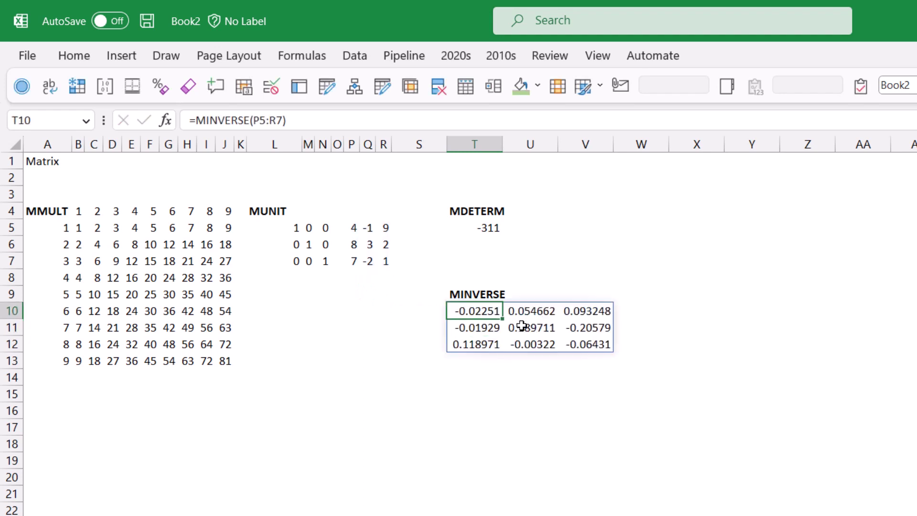
{"action": "key", "text": "Right"}
{"action": "key", "text": "Right"}
{"action": "key", "text": "Left"}
{"action": "key", "text": "Left"}
{"action": "left_click", "coordinate": [300, 372]}
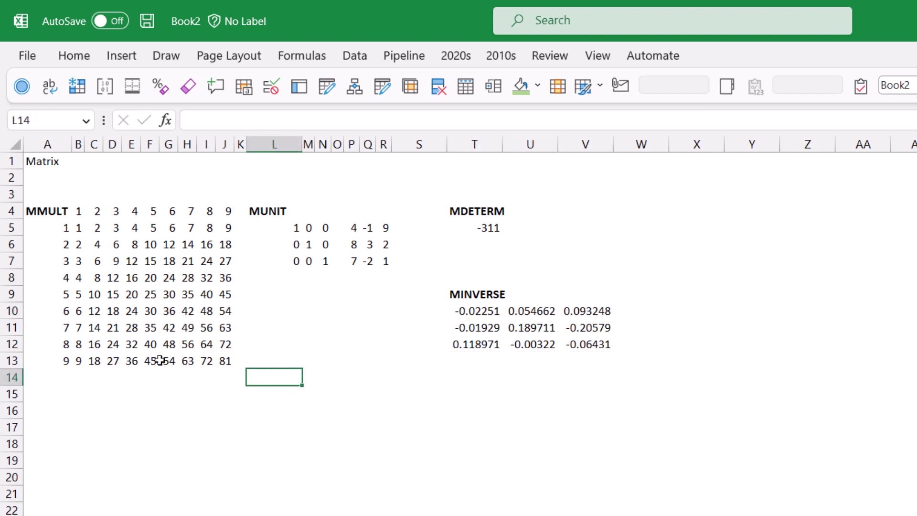
{"action": "left_click", "coordinate": [78, 229]}
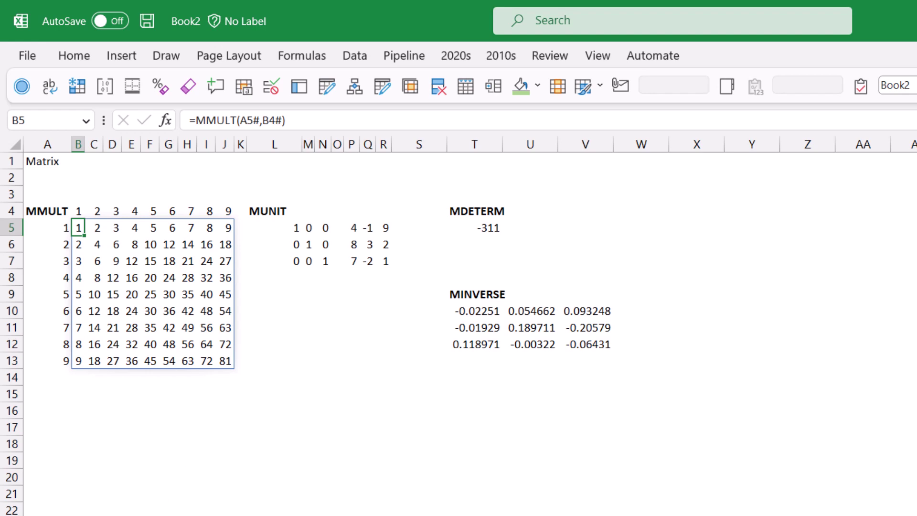
{"action": "key", "text": "ctrl+Page_Down"}
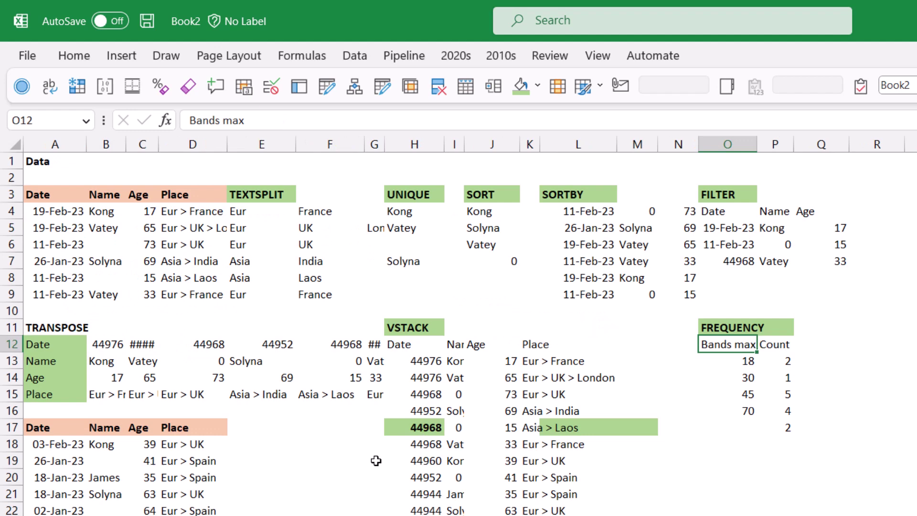
{"action": "left_click", "coordinate": [258, 193]}
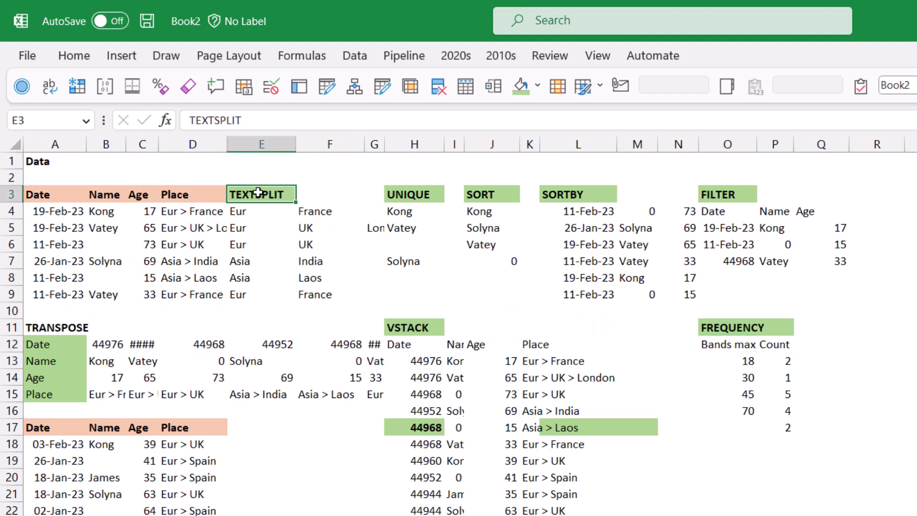
{"action": "left_click", "coordinate": [427, 200]}
{"action": "left_click", "coordinate": [499, 198]}
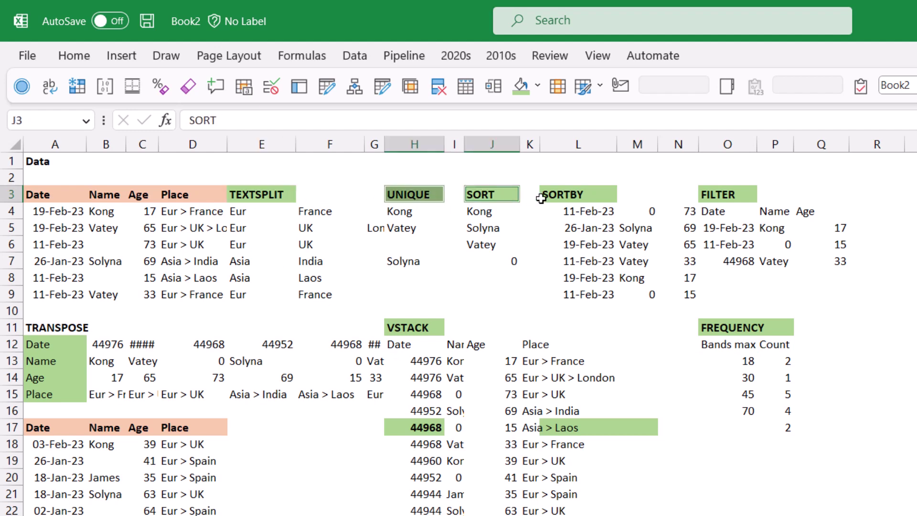
{"action": "left_click", "coordinate": [578, 195]}
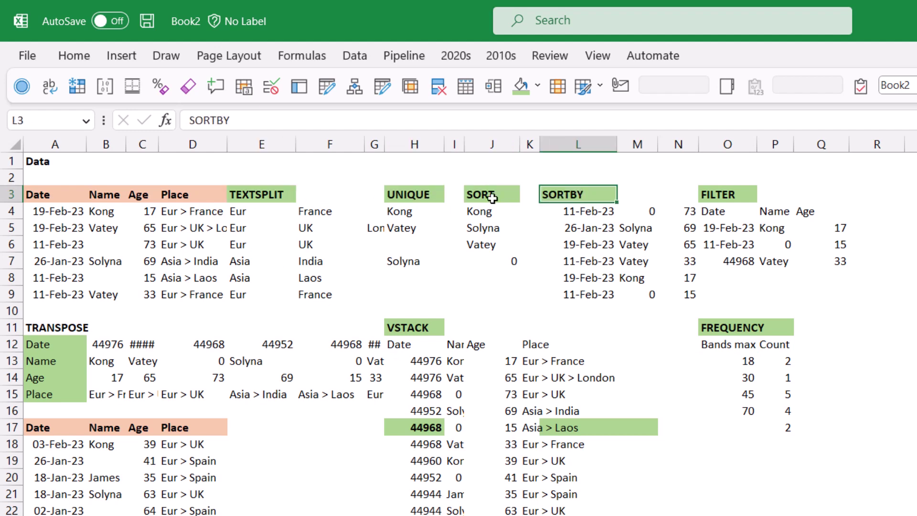
{"action": "left_click", "coordinate": [486, 195]}
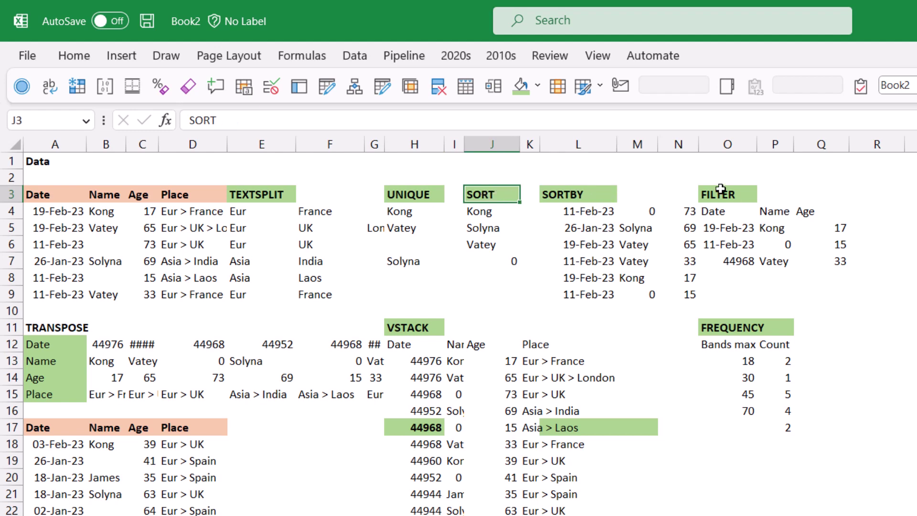
{"action": "left_click", "coordinate": [738, 194]}
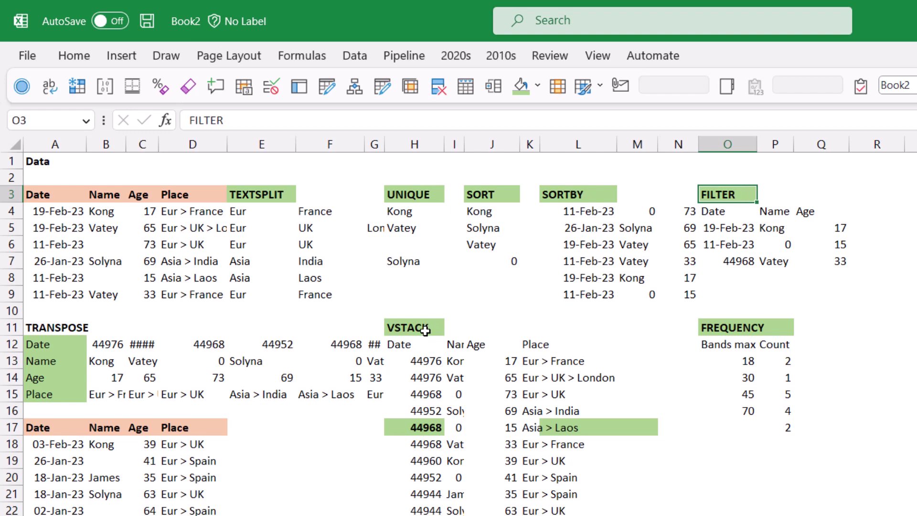
{"action": "left_click", "coordinate": [425, 330]}
{"action": "left_click_drag", "start_coordinate": [740, 330], "coordinate": [738, 345]}
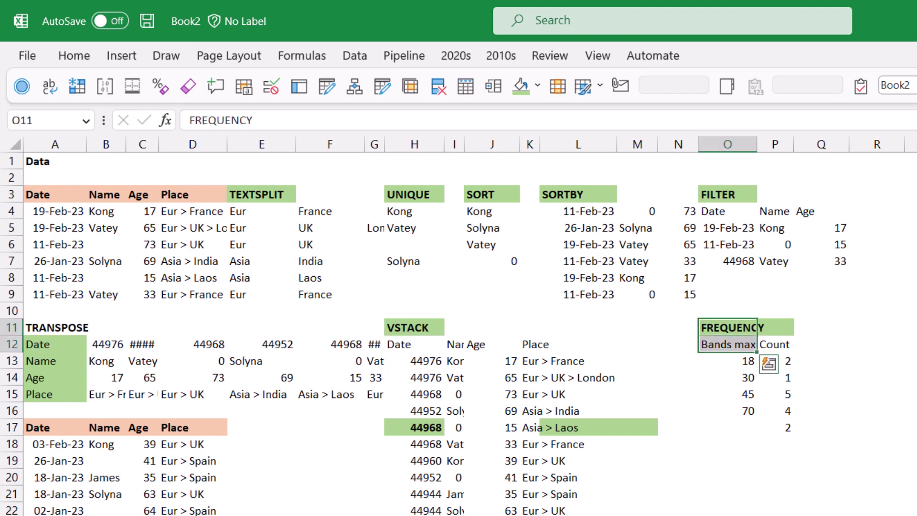
{"action": "key", "text": "ctrl+Page_Down"}
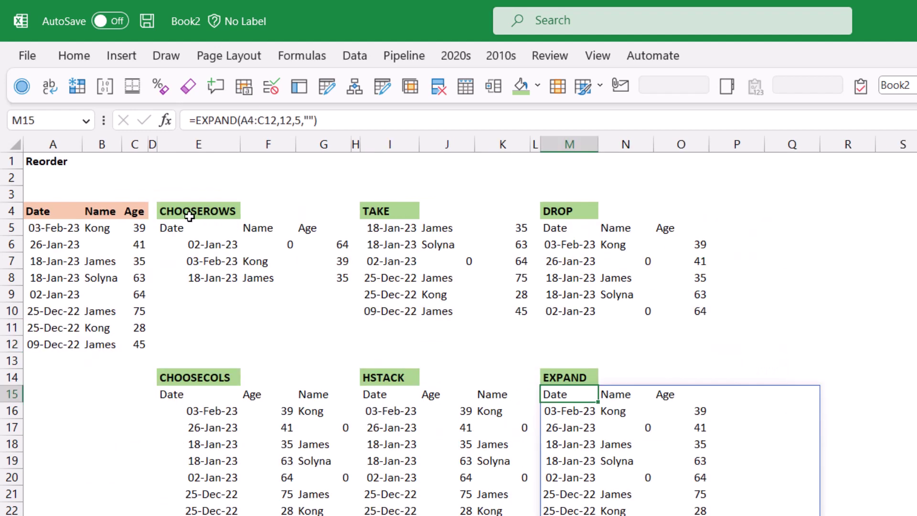
{"action": "left_click", "coordinate": [563, 380]}
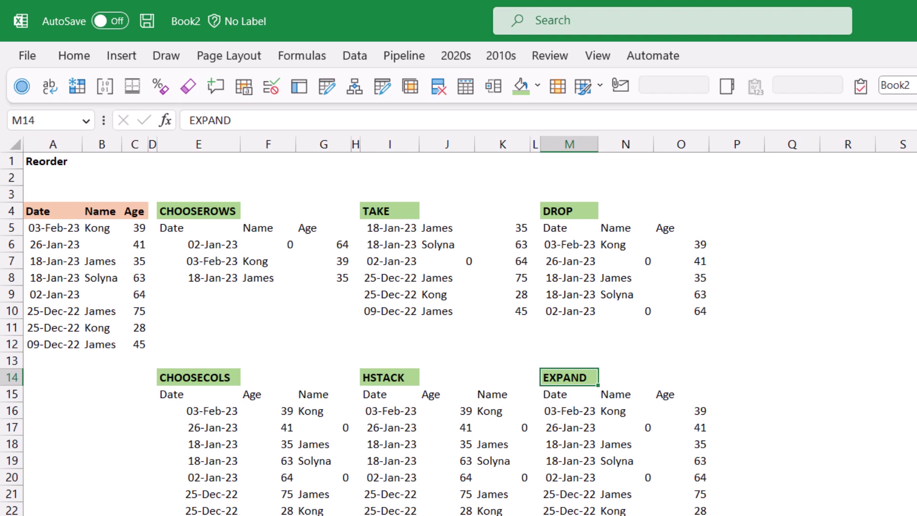
{"action": "key", "text": "ctrl+Page_Down"}
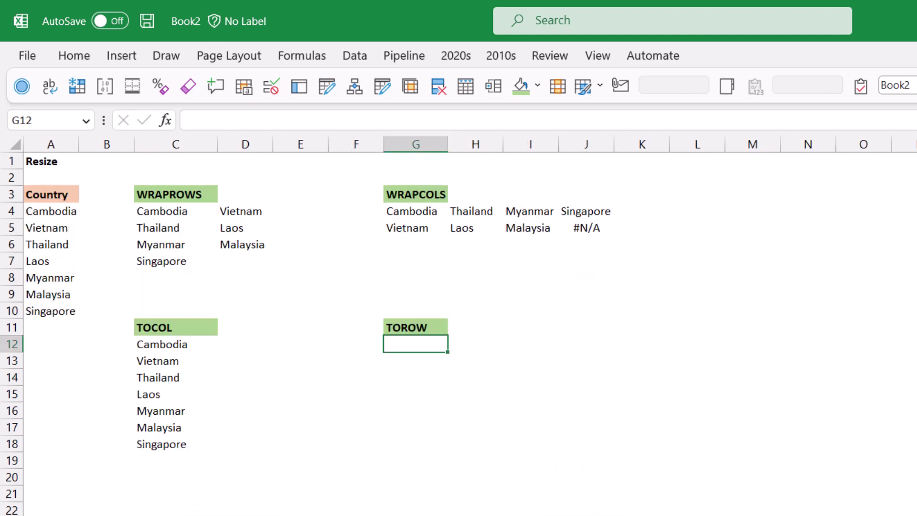
{"action": "key", "text": "ctrl+Page_Down"}
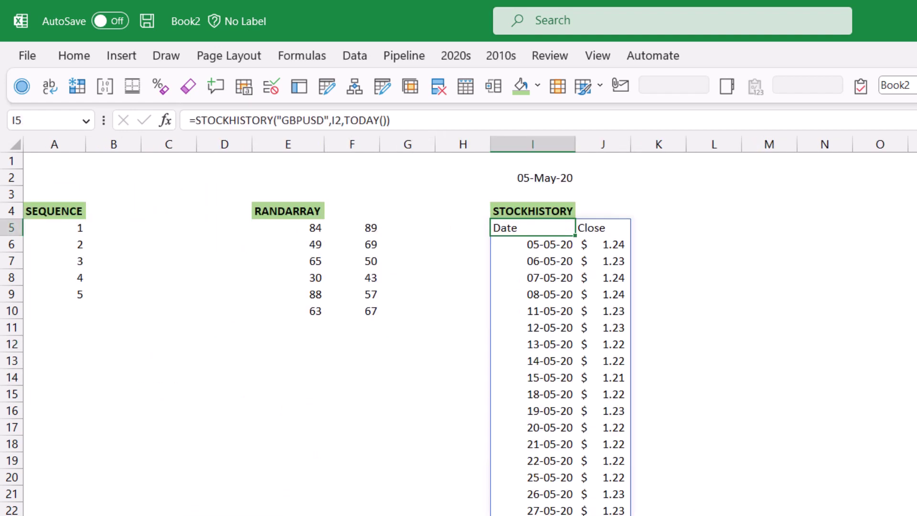
{"action": "left_click_drag", "start_coordinate": [330, 493], "coordinate": [2, 442]}
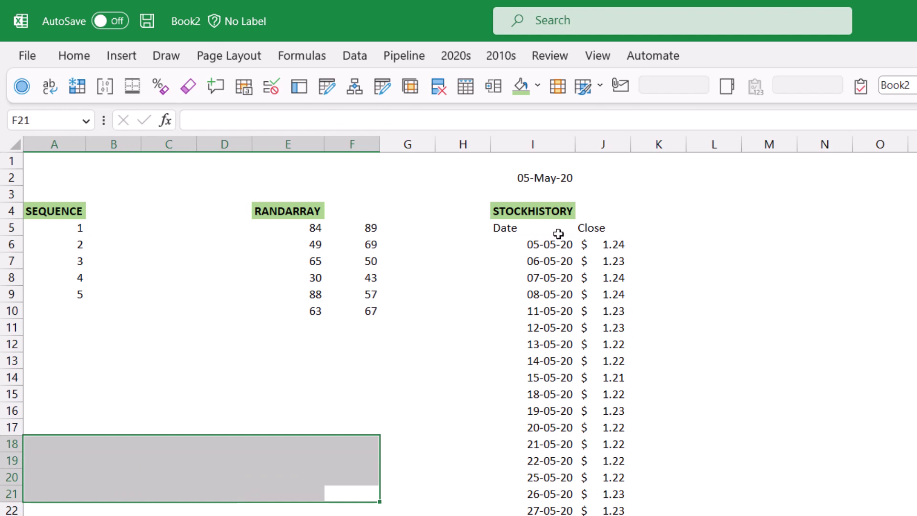
{"action": "left_click", "coordinate": [538, 209]}
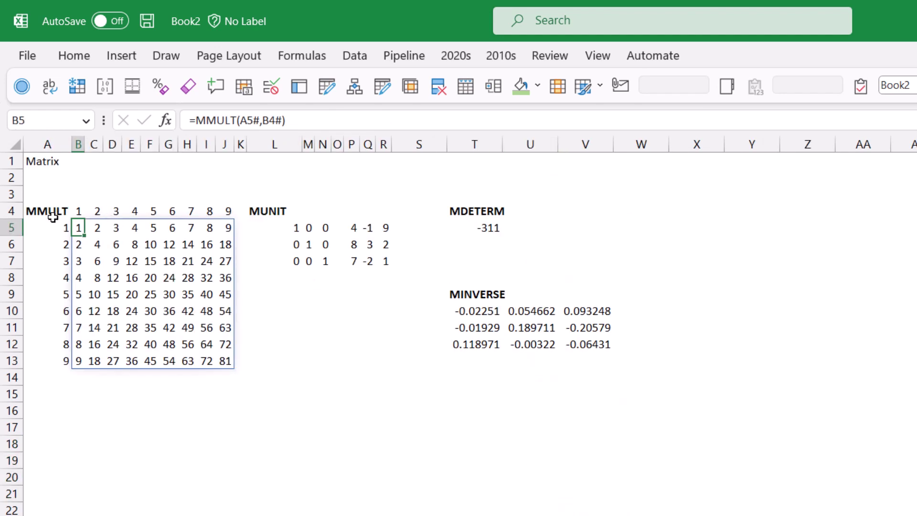
{"action": "left_click", "coordinate": [305, 463]}
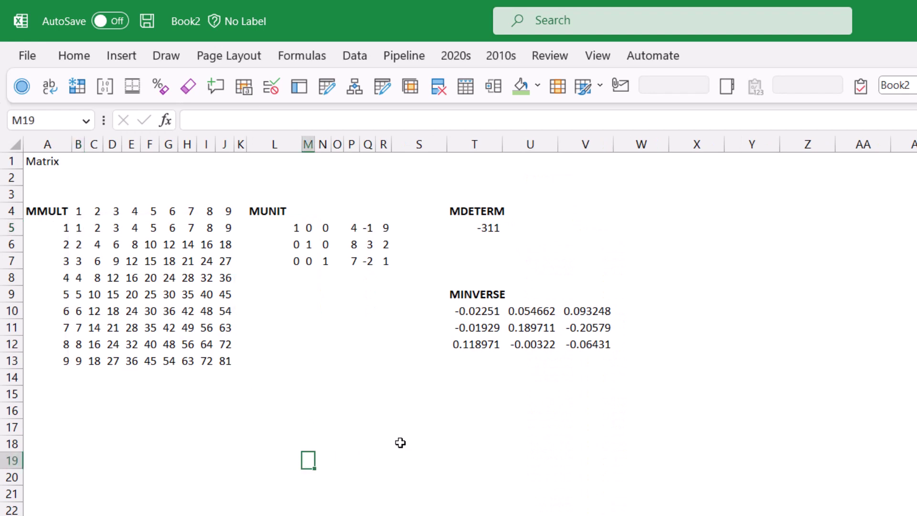
{"action": "key", "text": "Right"}
{"action": "key", "text": "Right"}
{"action": "key", "text": "Right"}
{"action": "key", "text": "Right"}
{"action": "key", "text": "Right"}
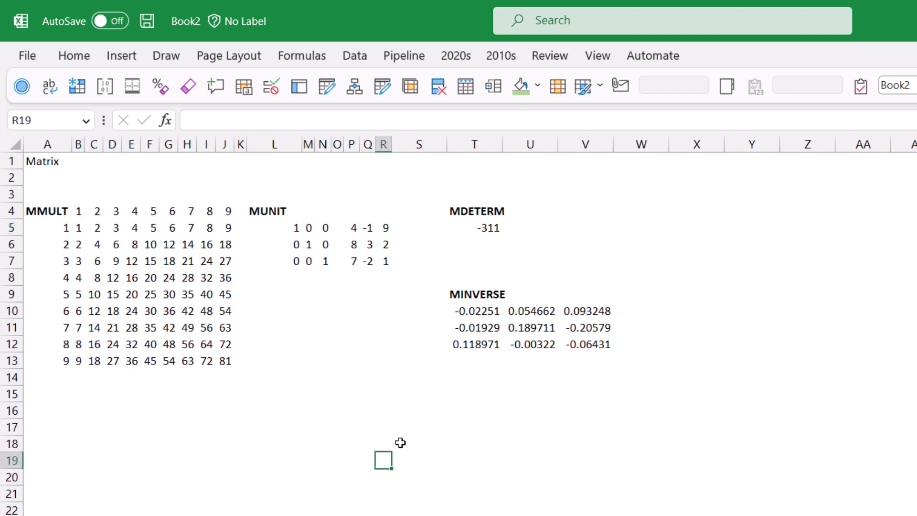
{"action": "key", "text": "Right"}
{"action": "key", "text": "Right"}
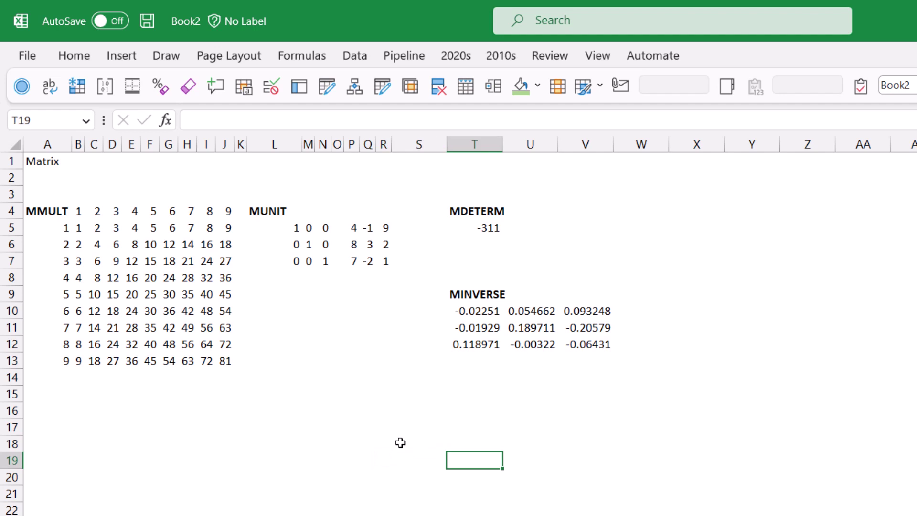